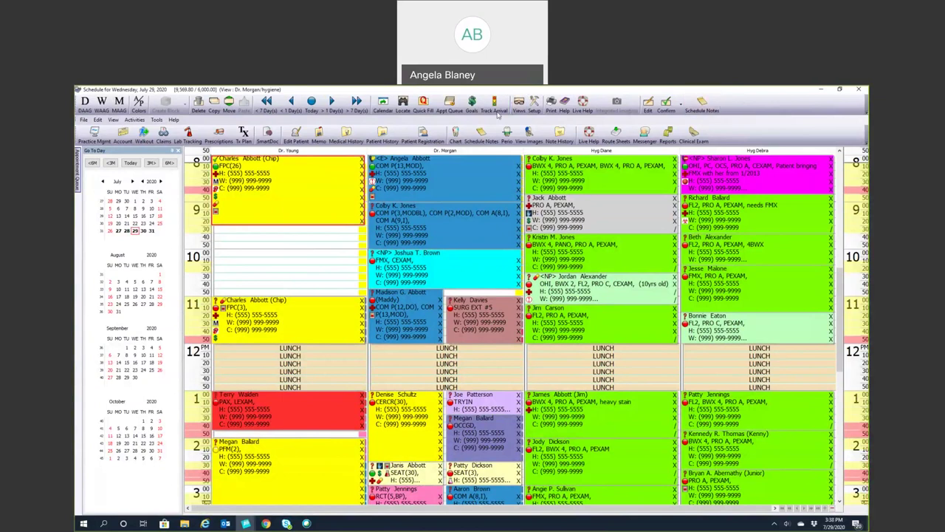
# Step: Advance the 8:00 AM appointment in the first hygiene column through its next two arrival indicators
pyautogui.moveTo(545, 163)
pyautogui.rightClick(528, 167)
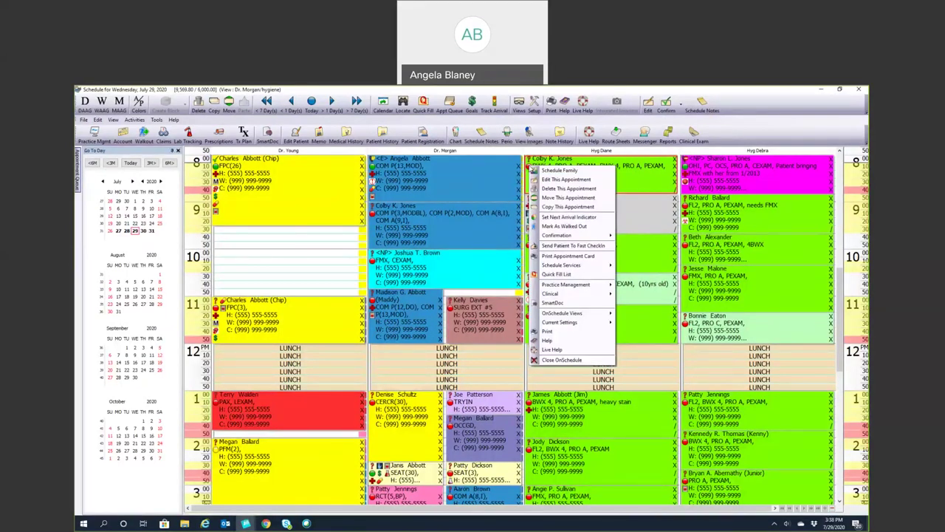
pyautogui.click(560, 217)
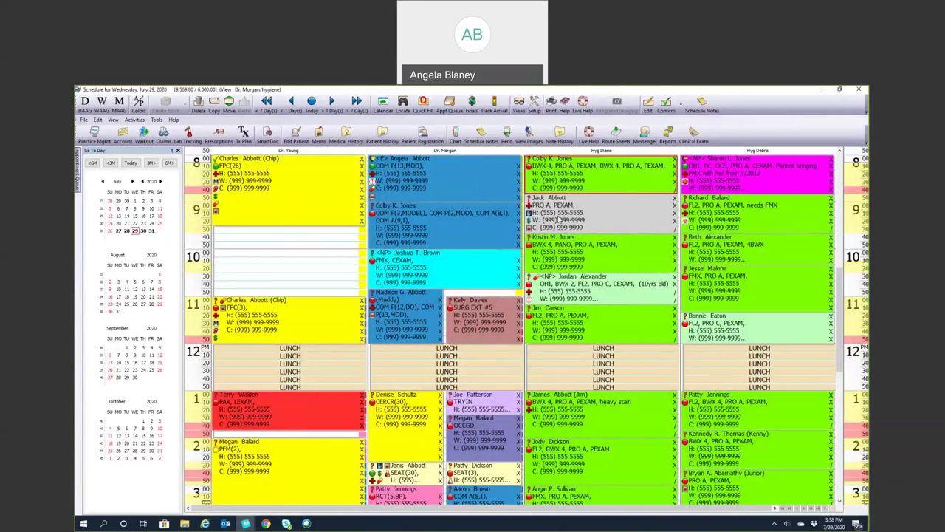
pyautogui.moveTo(533, 187)
pyautogui.rightClick(529, 166)
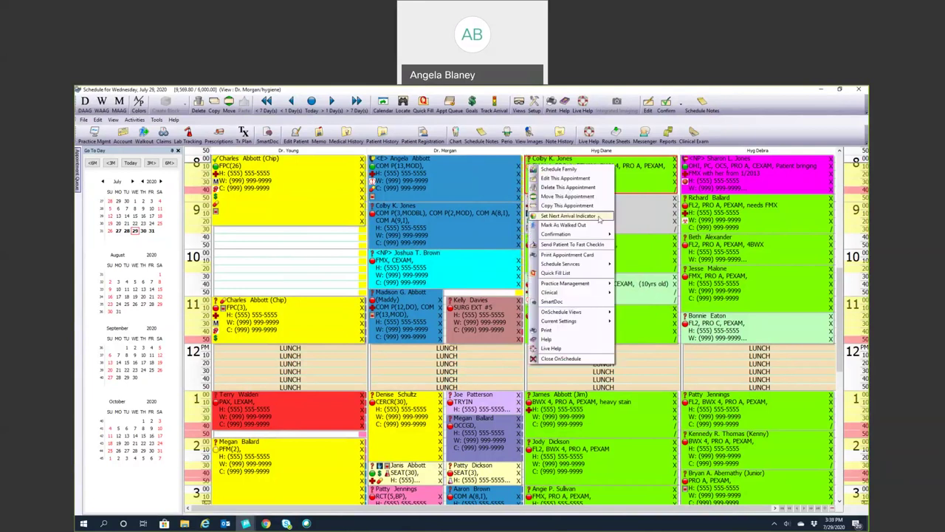
pyautogui.click(563, 216)
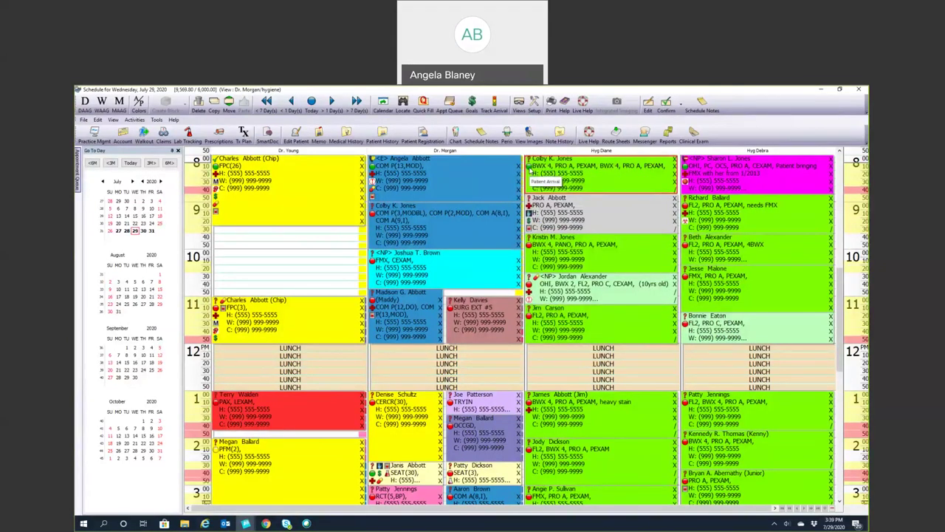
# Step: Review the patient arrival tracking list for the PTC & Associates site, including its last entries, and close it
pyautogui.moveTo(574, 189)
pyautogui.click(493, 108)
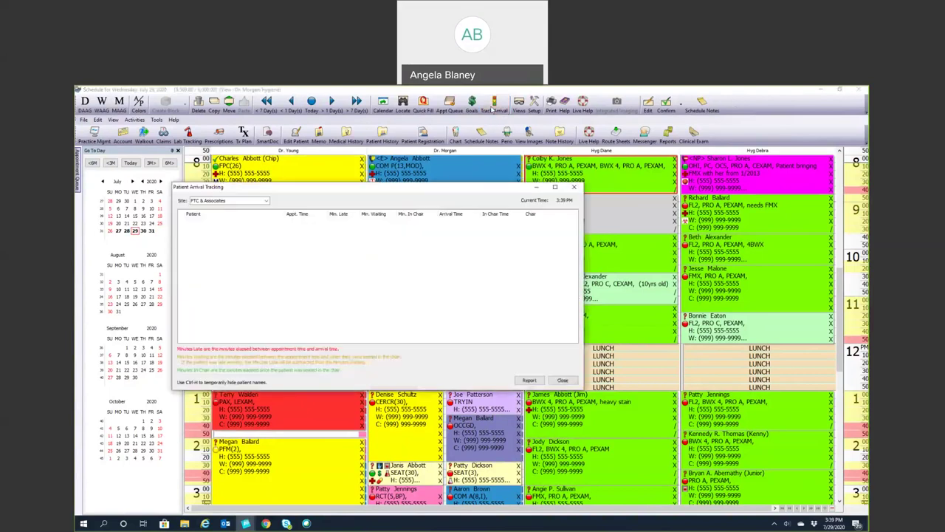
pyautogui.scroll(-10, 275, 254)
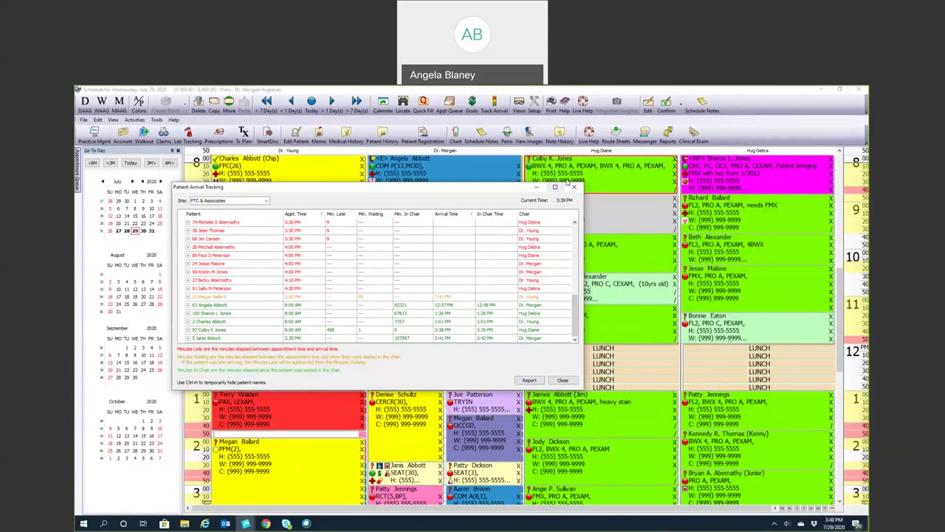
pyautogui.click(578, 188)
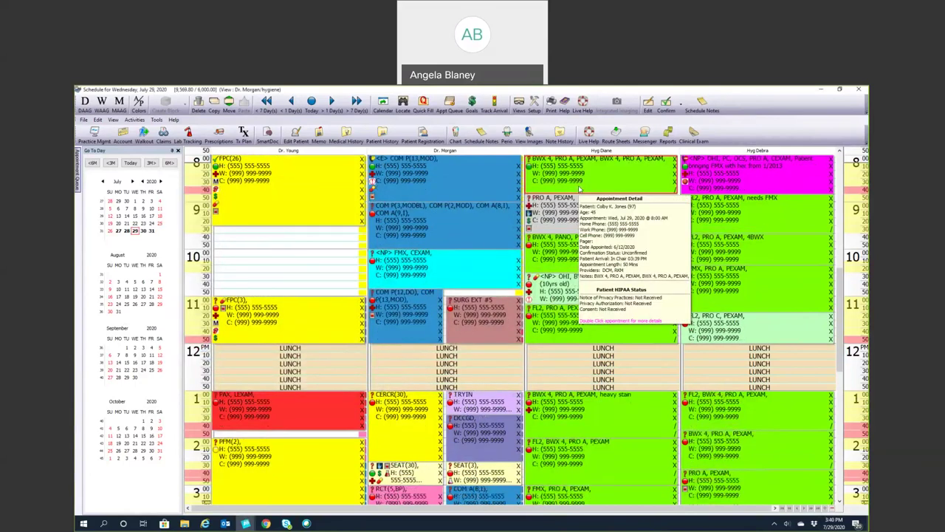
# Step: Open the OnSchedule help in the browser, look through the answers for HELPID104, and close the page
pyautogui.moveTo(266, 166)
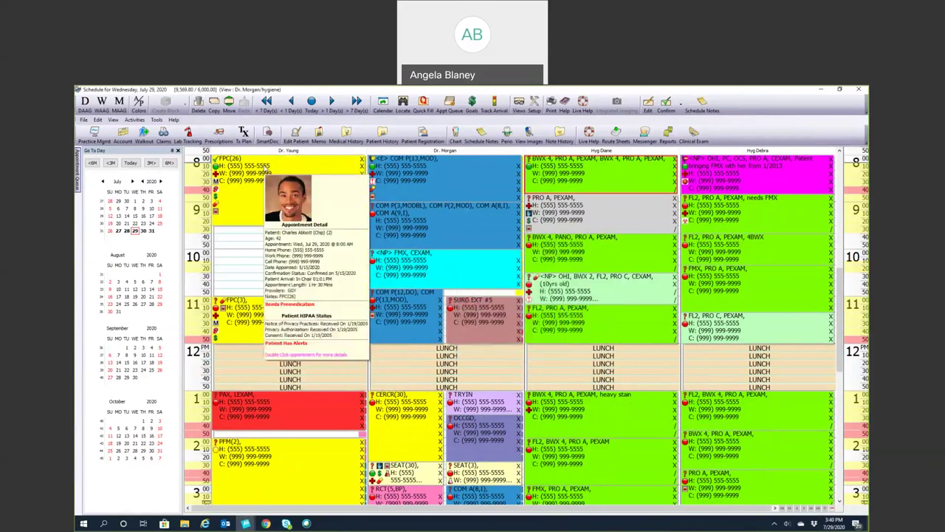
pyautogui.moveTo(568, 179)
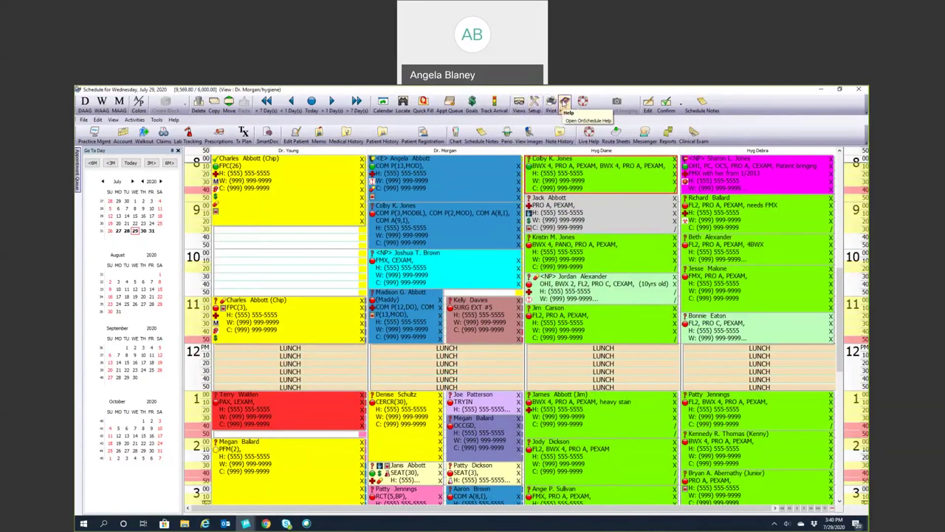
pyautogui.click(565, 103)
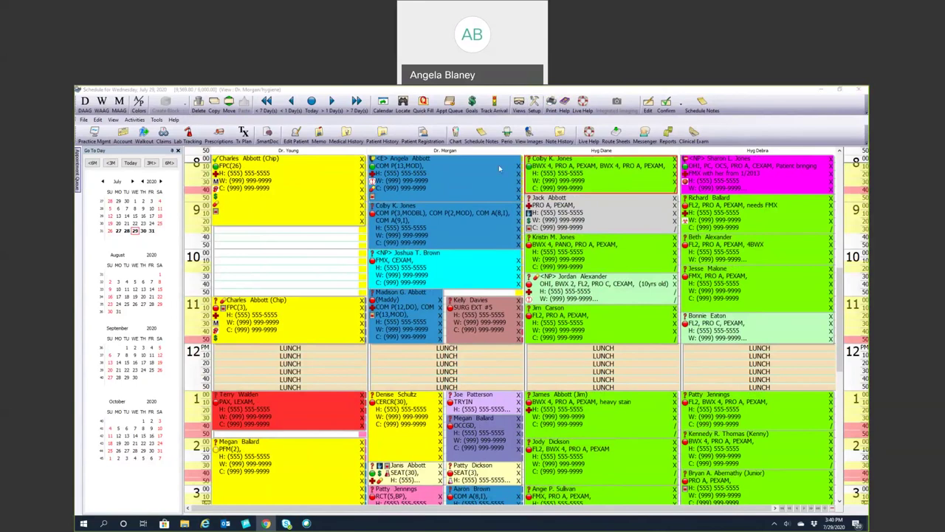
pyautogui.hotkey('alt', 'Tab')
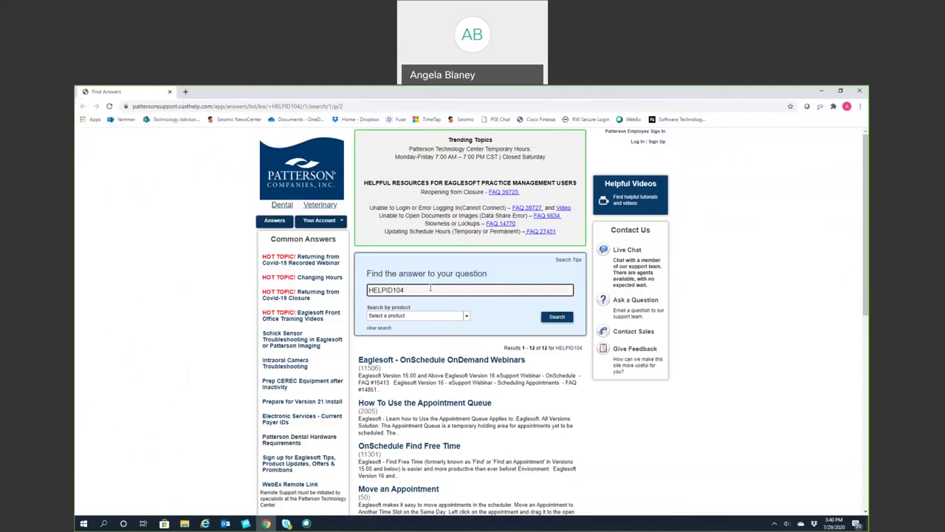
pyautogui.doubleClick(426, 289)
pyautogui.scroll(-2, 555, 226)
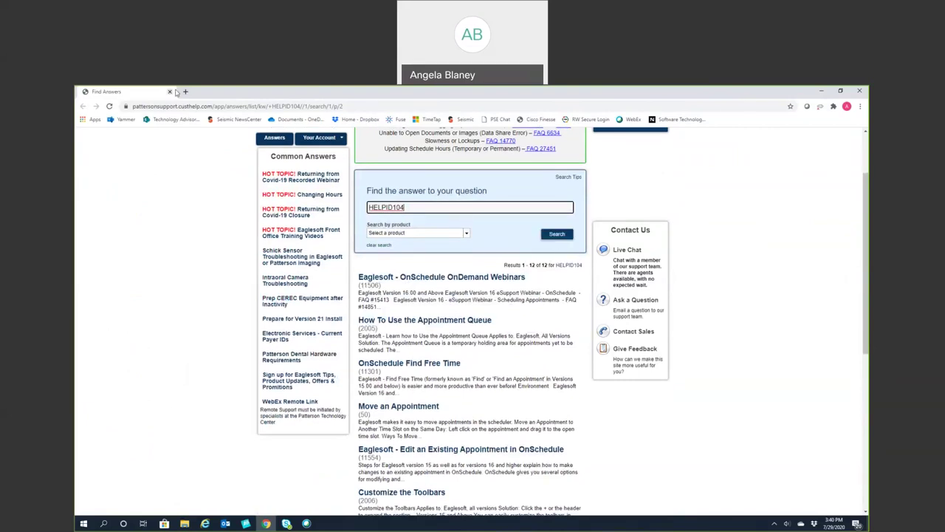
pyautogui.click(169, 93)
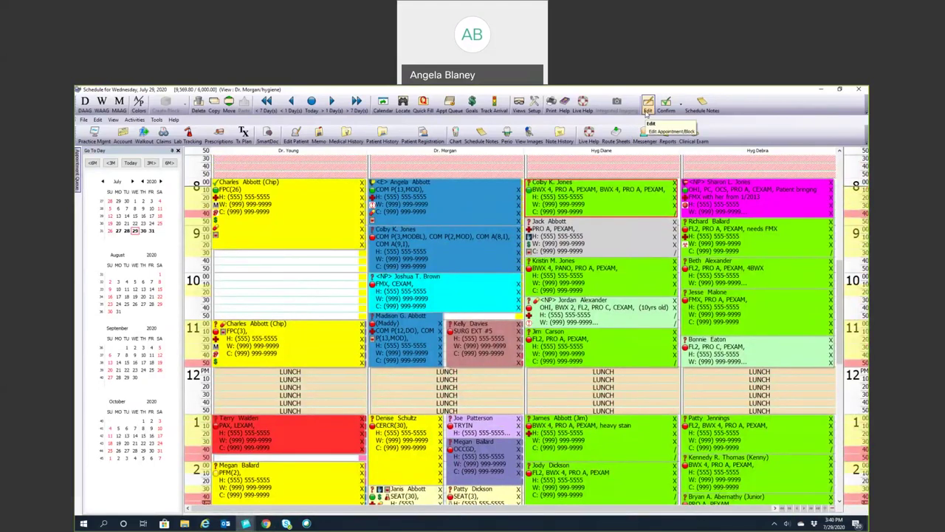
# Step: Save the schedule note "Lunch n learn from patterson from 1-2" for 7/29/2020 and check the saved entry without editing it
pyautogui.click(703, 107)
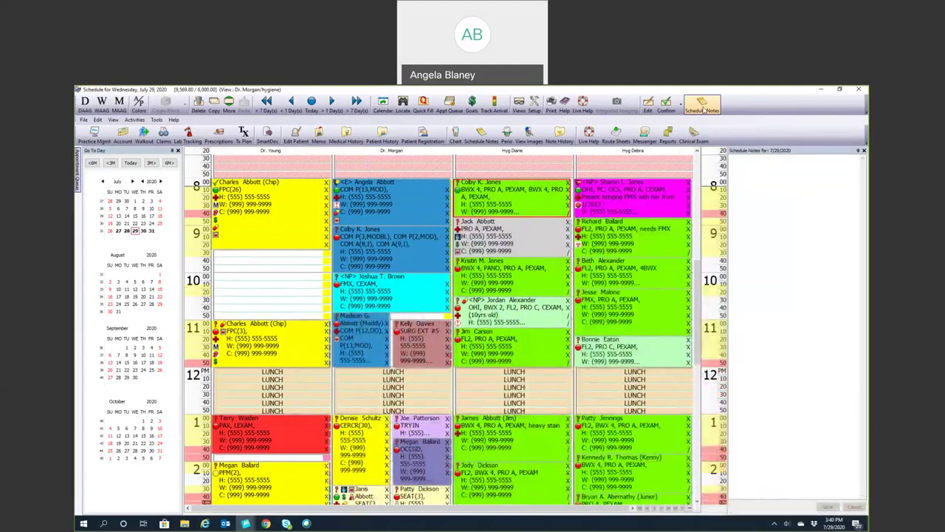
pyautogui.click(757, 170)
pyautogui.write('Lun')
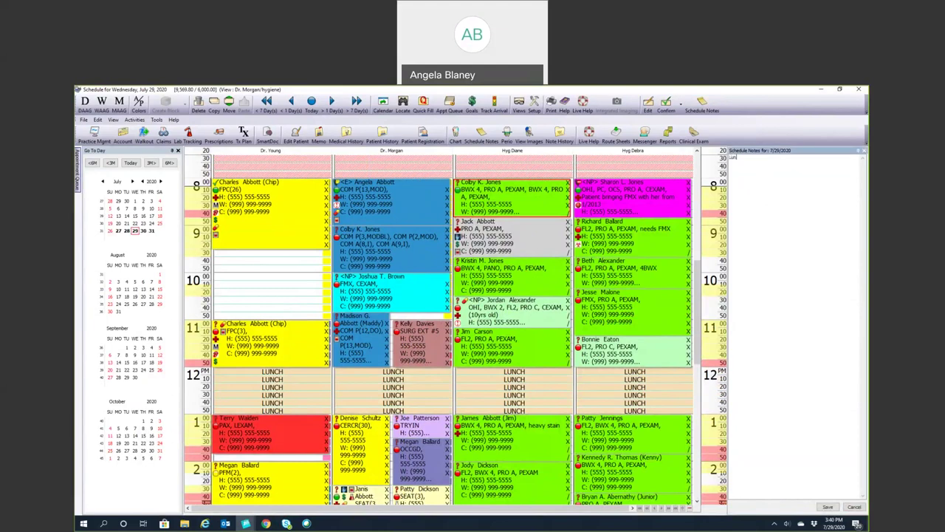
pyautogui.write('ch n learn fo')
pyautogui.write('om patterson from 1-2')
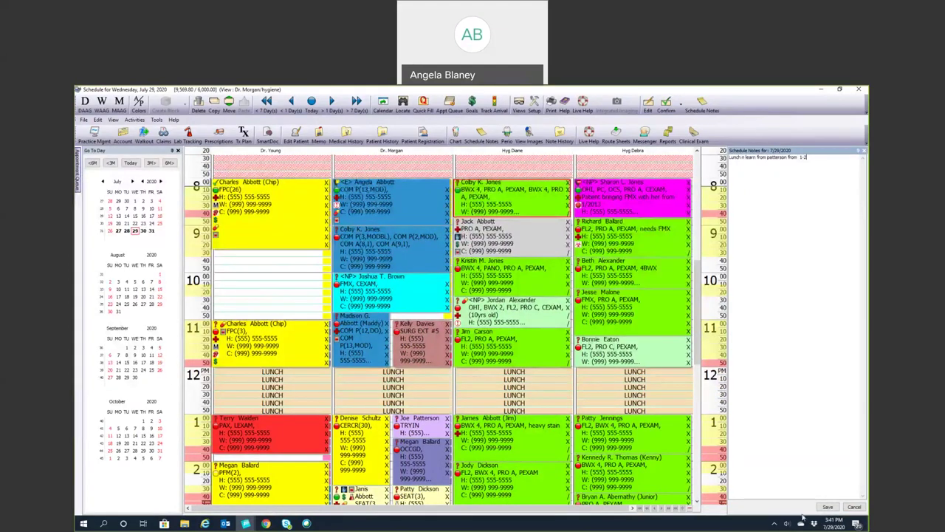
pyautogui.click(828, 506)
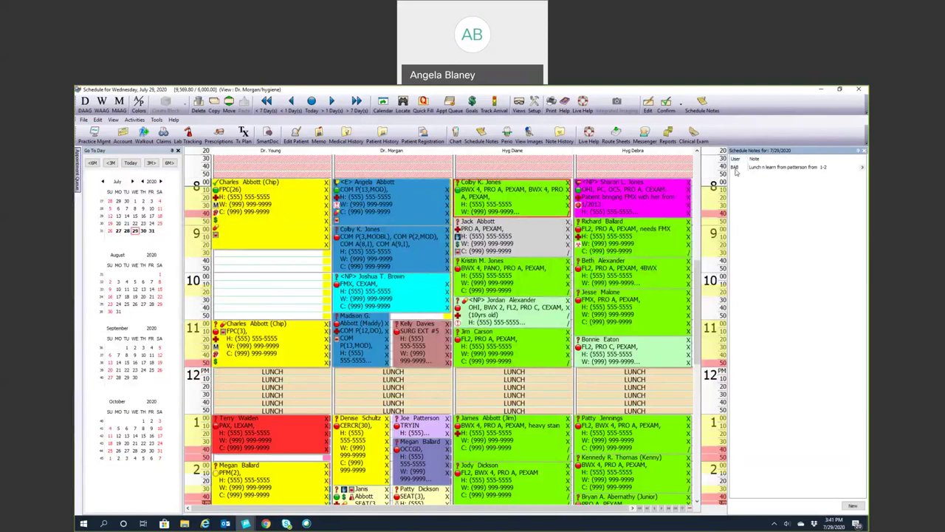
pyautogui.click(862, 167)
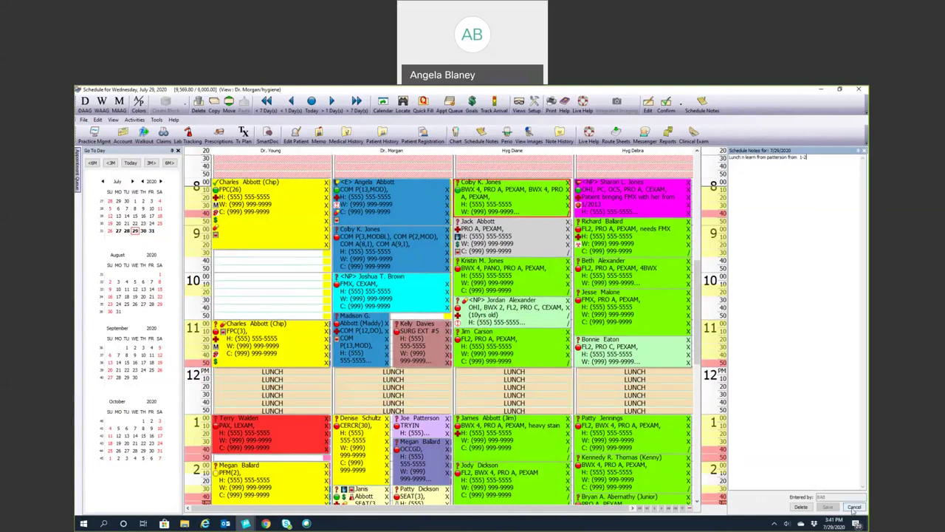
pyautogui.click(854, 508)
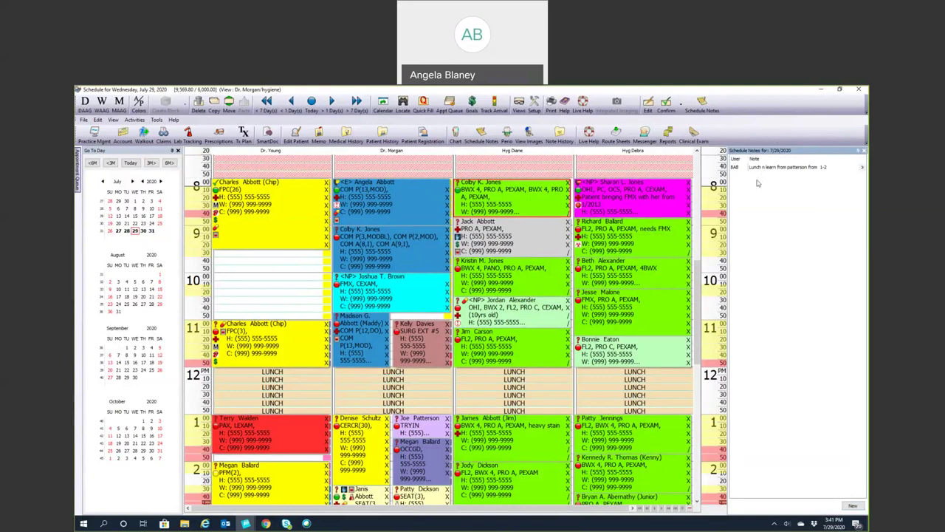
# Step: Set the Schedule Notes pane to auto-hide, pin it open again, and close it
pyautogui.click(859, 151)
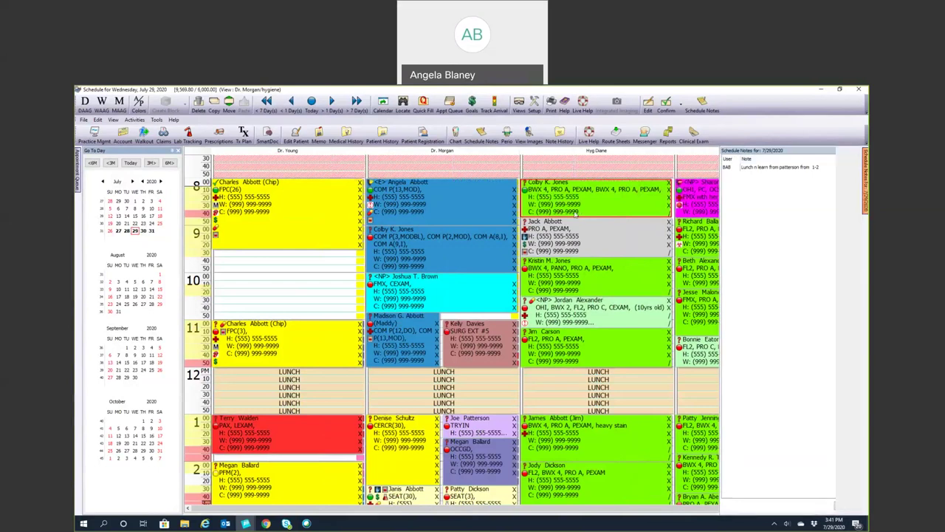
pyautogui.moveTo(529, 202)
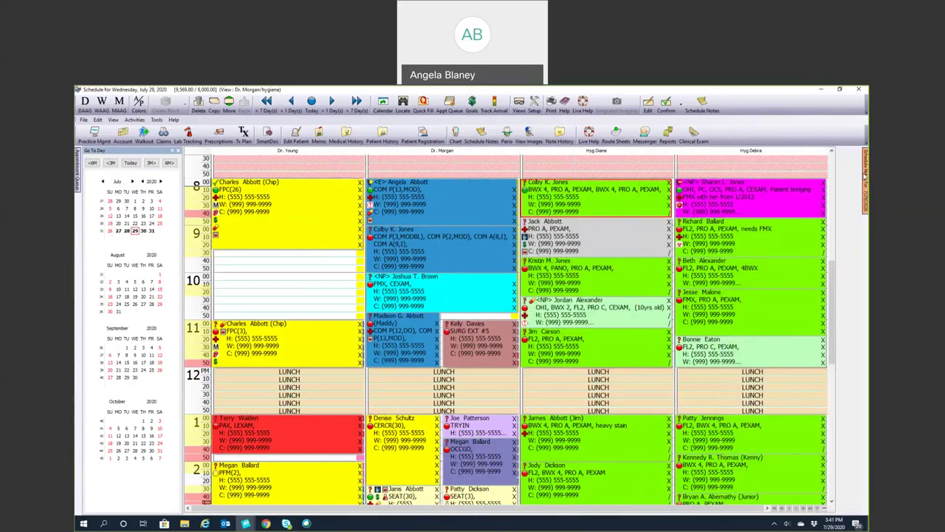
pyautogui.moveTo(866, 177)
pyautogui.click(856, 152)
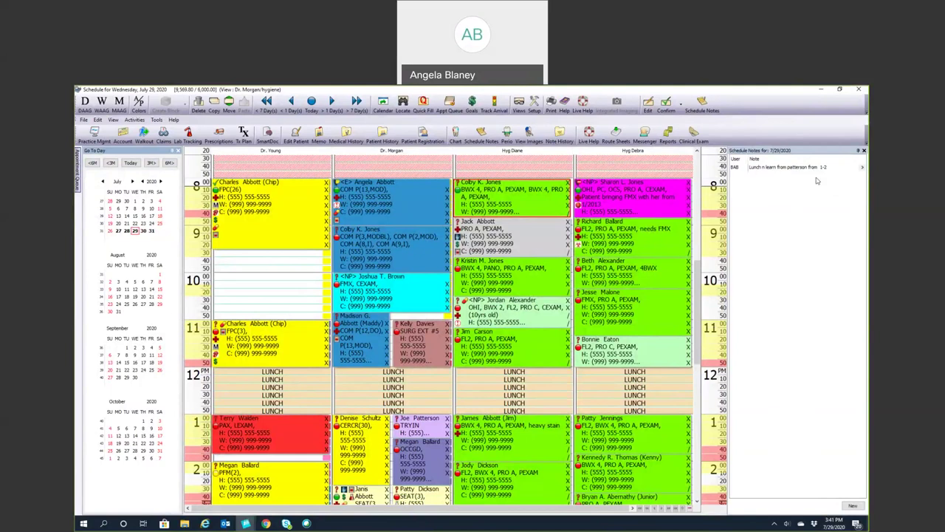
pyautogui.click(864, 150)
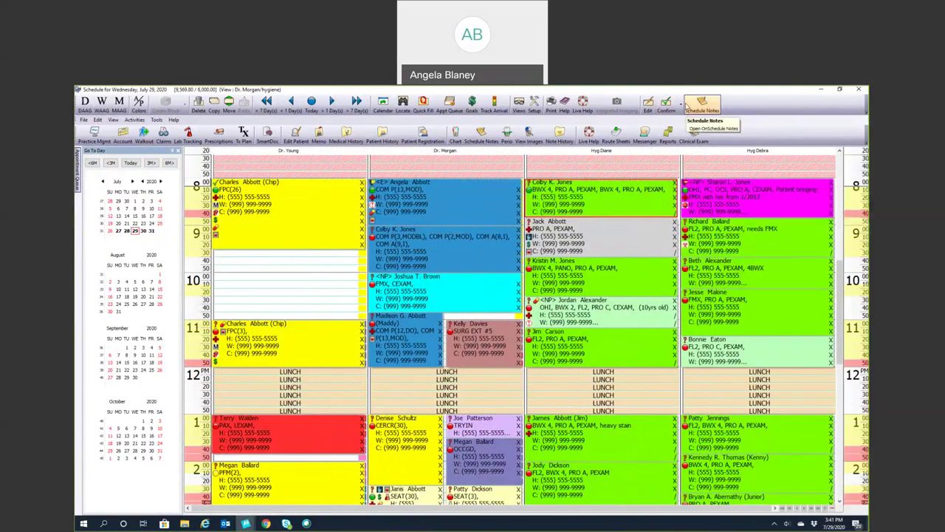
# Step: Hide the text labels on both the OnSchedule toolbar and the Activities toolbar
pyautogui.rightClick(281, 100)
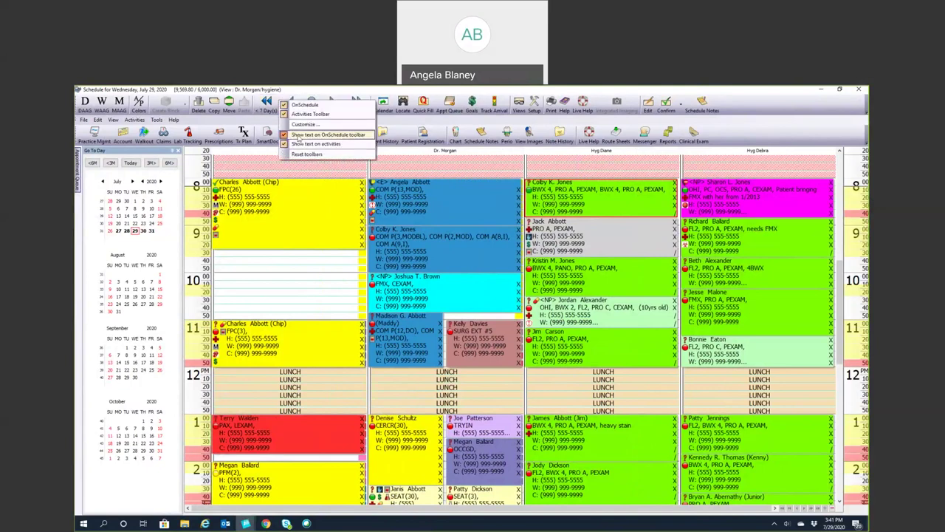
pyautogui.click(325, 135)
pyautogui.rightClick(296, 121)
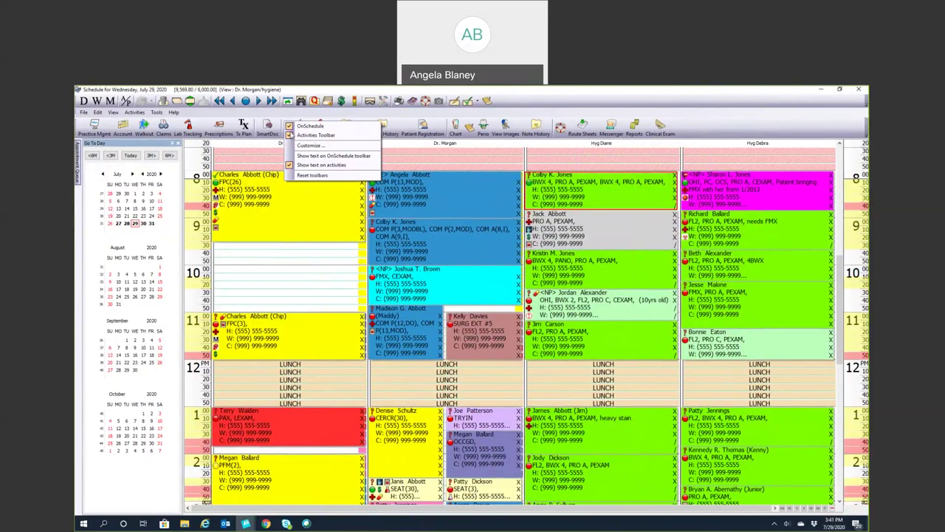
pyautogui.click(302, 166)
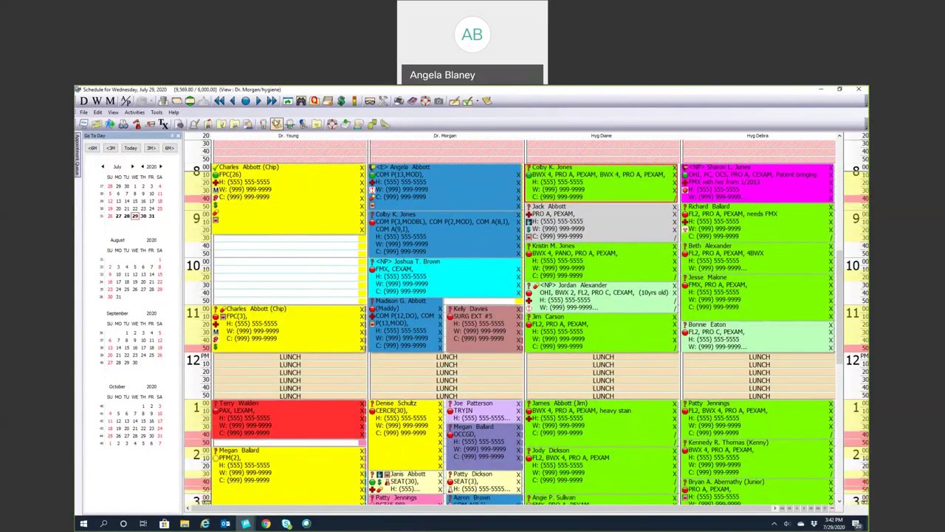
# Step: Show the text labels on the OnSchedule and Activities toolbars again
pyautogui.rightClick(277, 120)
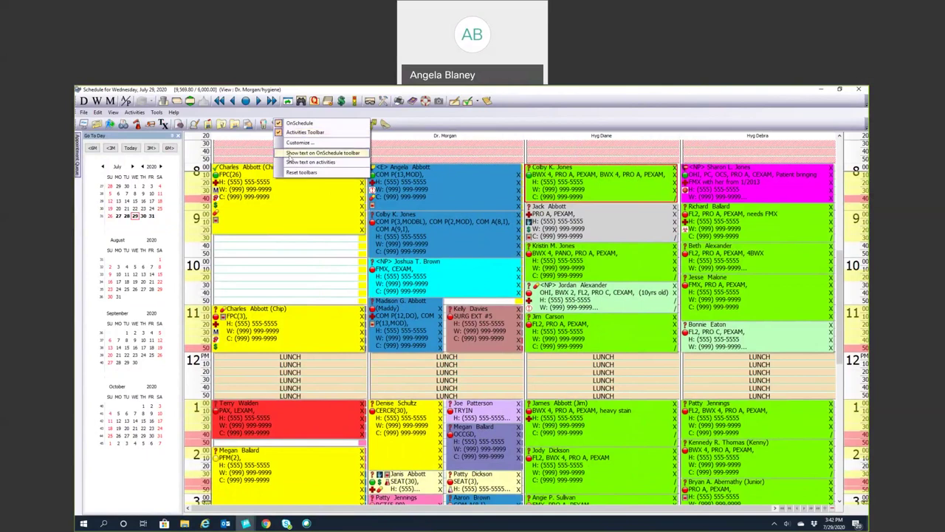
pyautogui.click(314, 152)
pyautogui.rightClick(263, 138)
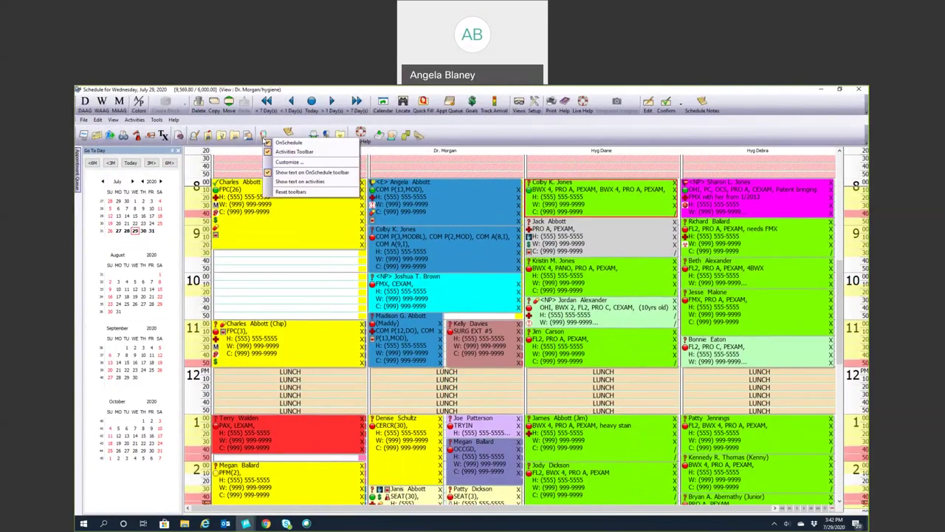
pyautogui.click(291, 181)
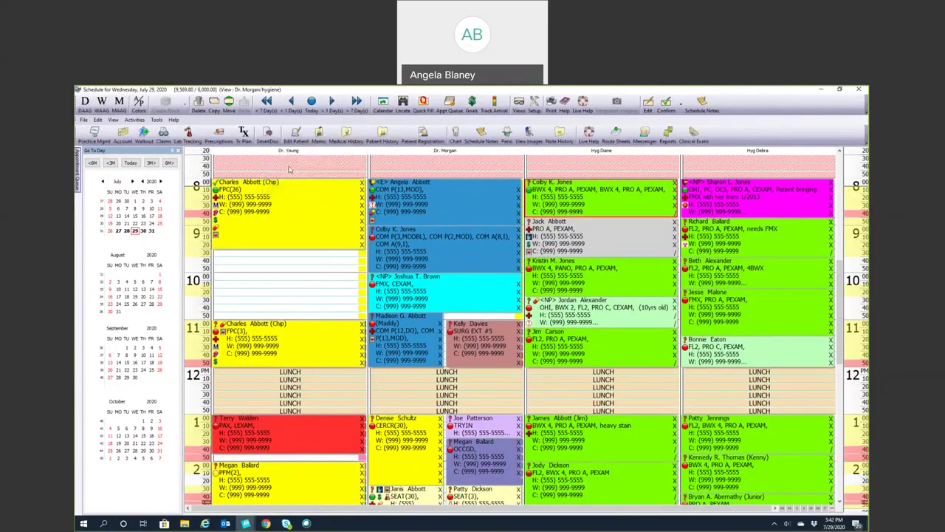
# Step: Customize the Activities toolbar by removing the Live Help and Route Sheets commands from it
pyautogui.rightClick(305, 130)
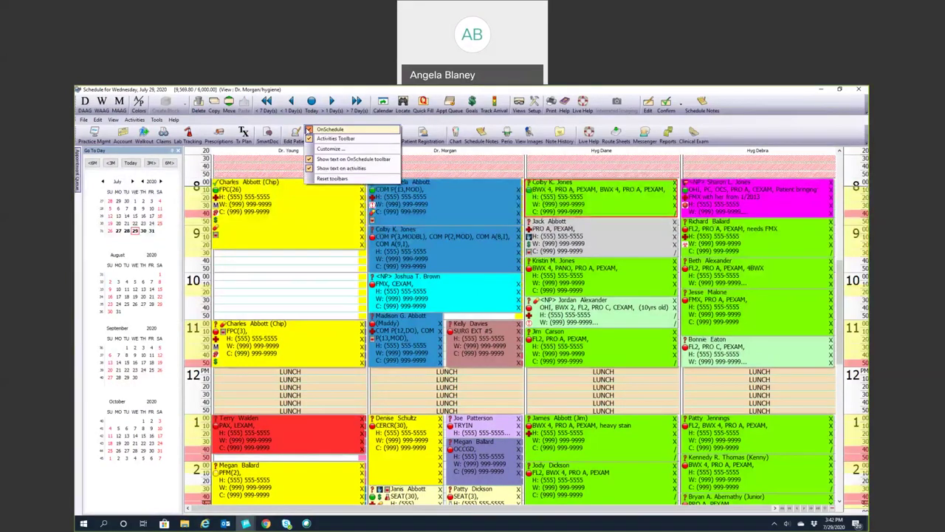
pyautogui.click(327, 149)
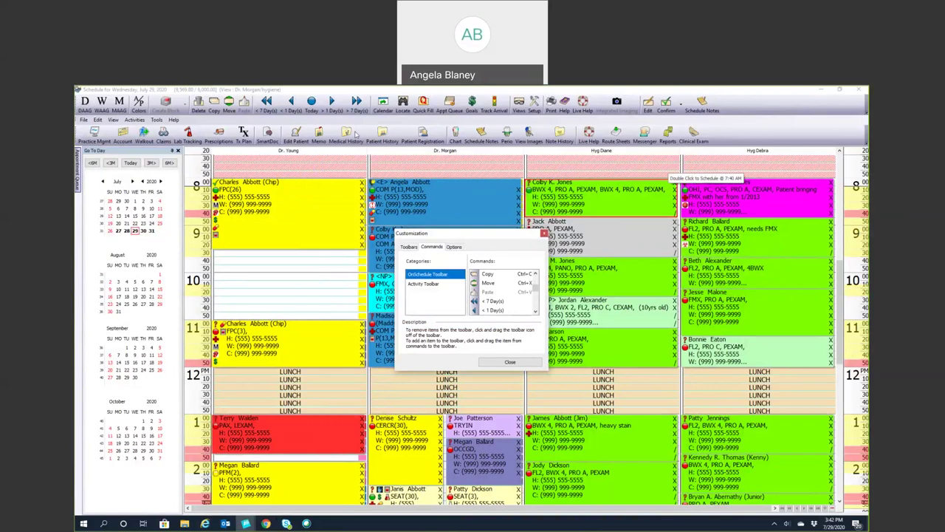
pyautogui.click(589, 133)
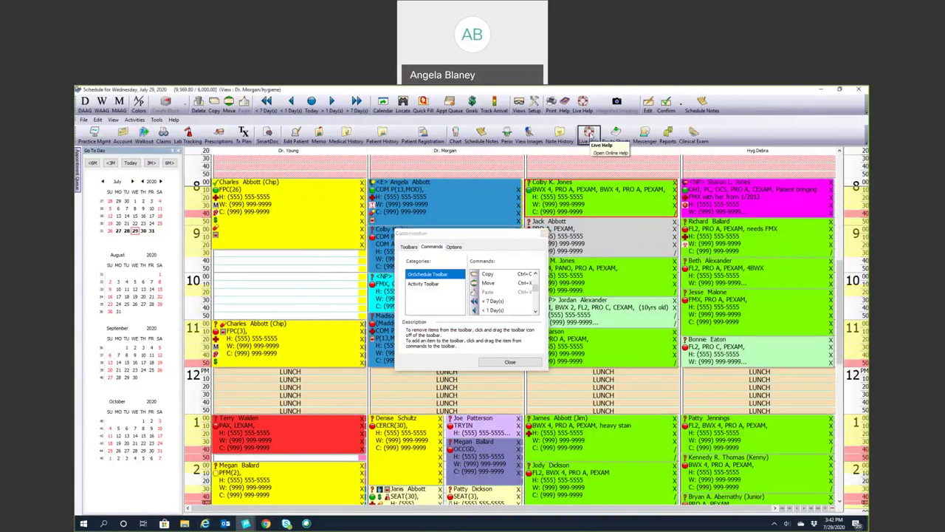
pyautogui.moveTo(589, 134); pyautogui.dragTo(505, 304)
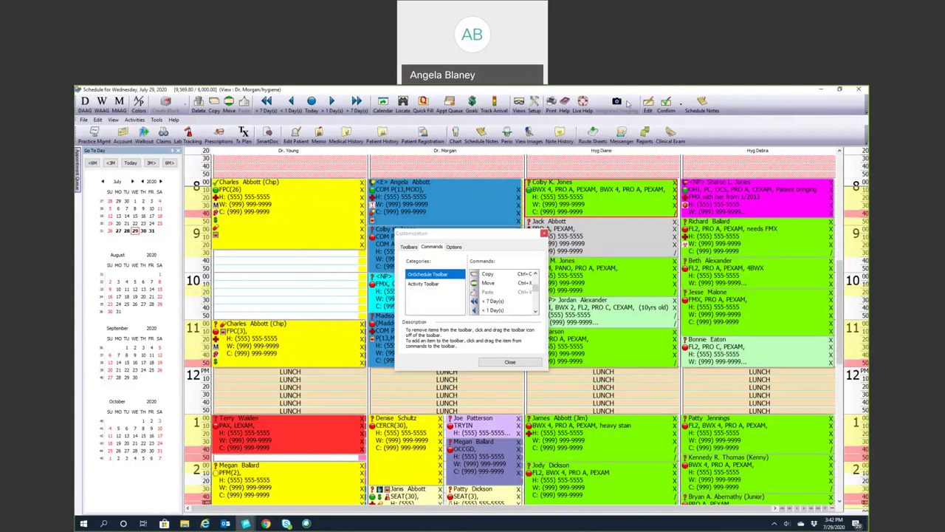
pyautogui.moveTo(599, 135); pyautogui.dragTo(503, 290)
# Step: Add the Live Help command back to the Activities toolbar between Note History and Messenger
pyautogui.scroll(-5, 502, 291)
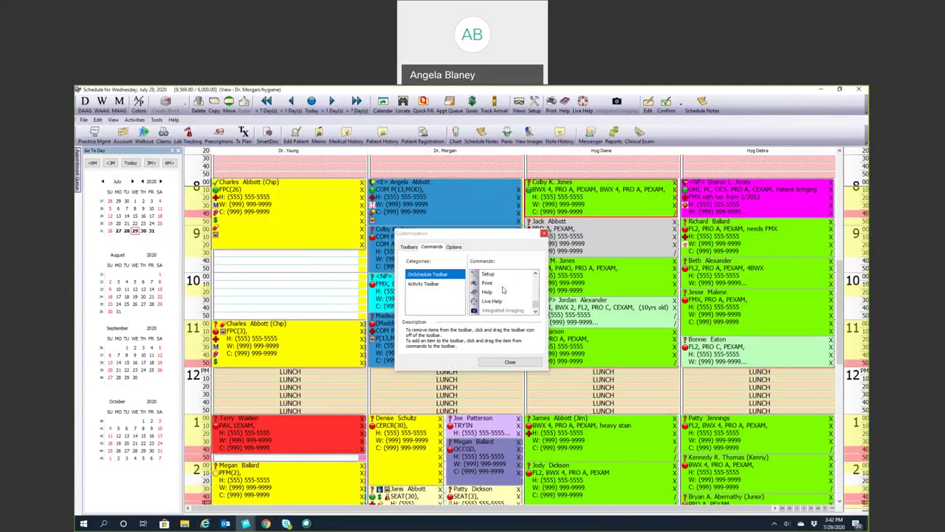
pyautogui.scroll(1, 503, 290)
pyautogui.scroll(-1, 502, 290)
pyautogui.moveTo(495, 301); pyautogui.dragTo(584, 142)
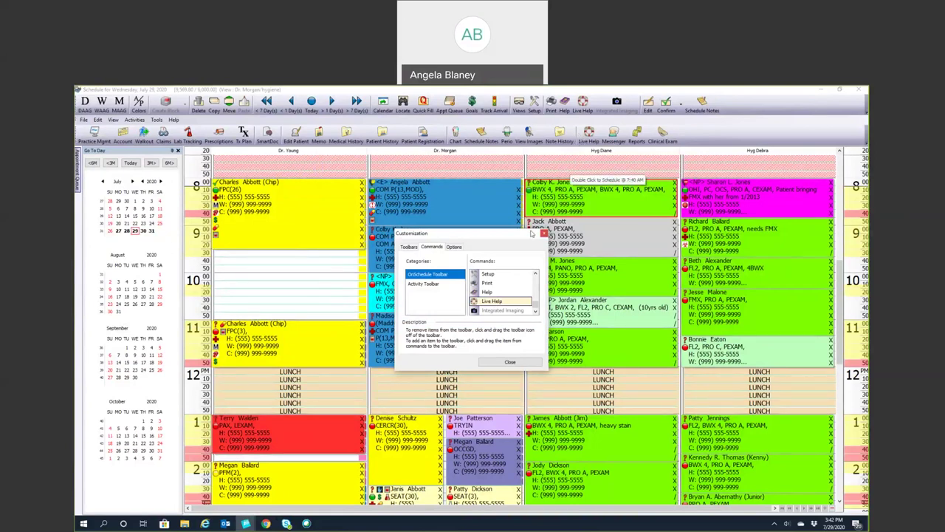
# Step: Review the Options and Toolbars pages of the toolbar customization and close it
pyautogui.click(454, 247)
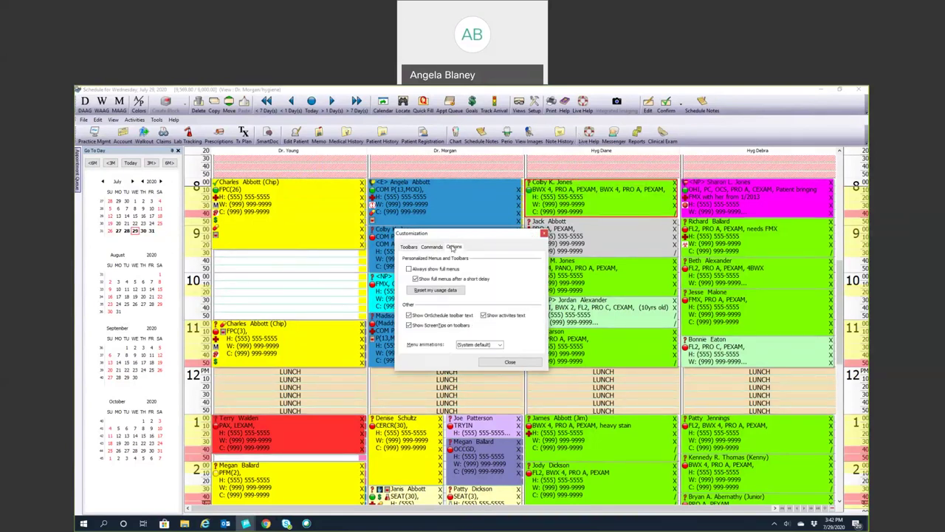
pyautogui.click(407, 247)
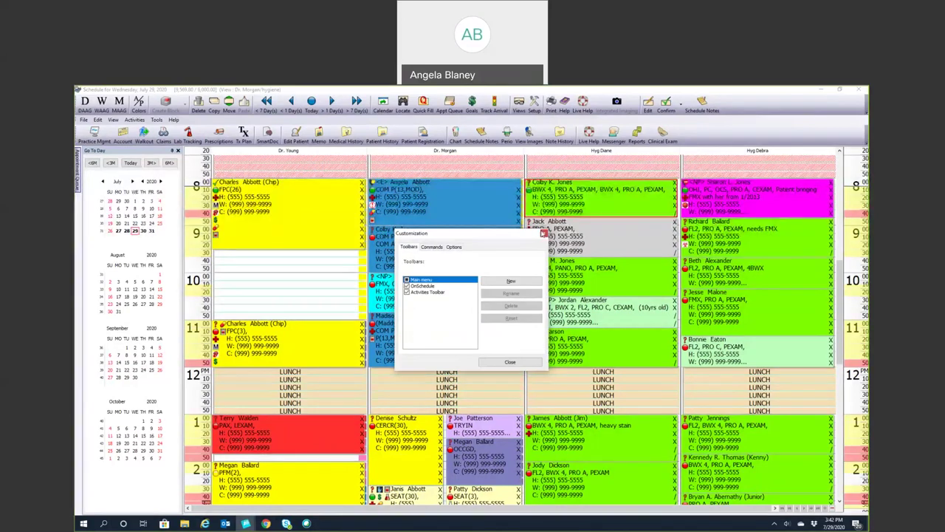
pyautogui.click(543, 233)
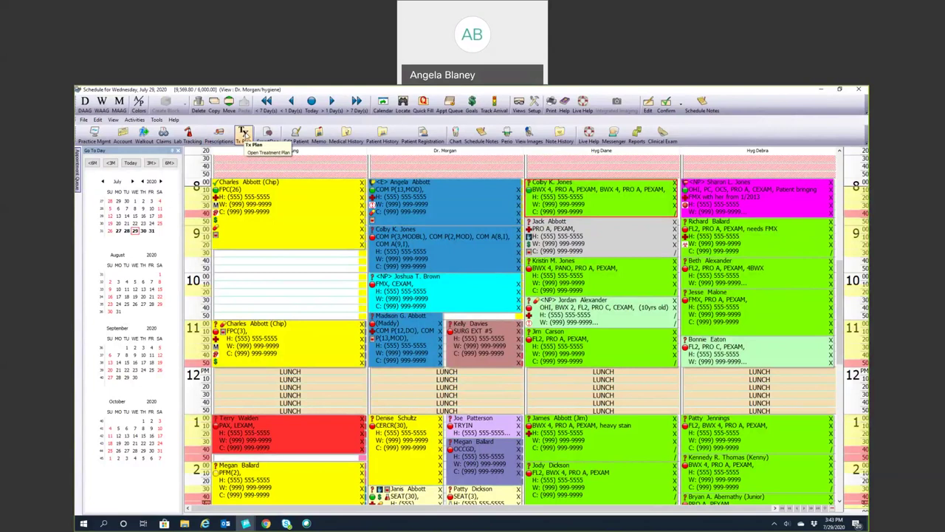
# Step: View the treatment plan consent documents in SmartDoc for the first provider's 8:00 patient, and close SmartDoc
pyautogui.click(263, 201)
pyautogui.click(268, 135)
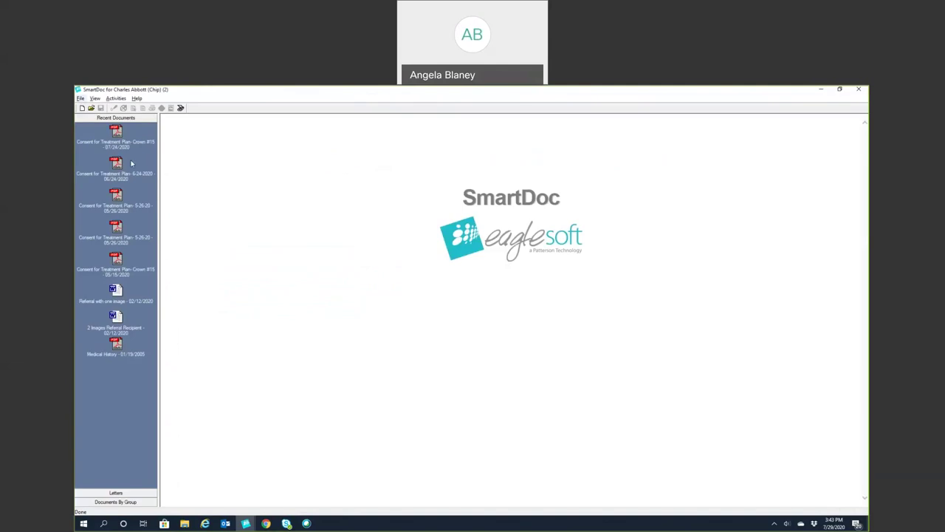
pyautogui.click(116, 132)
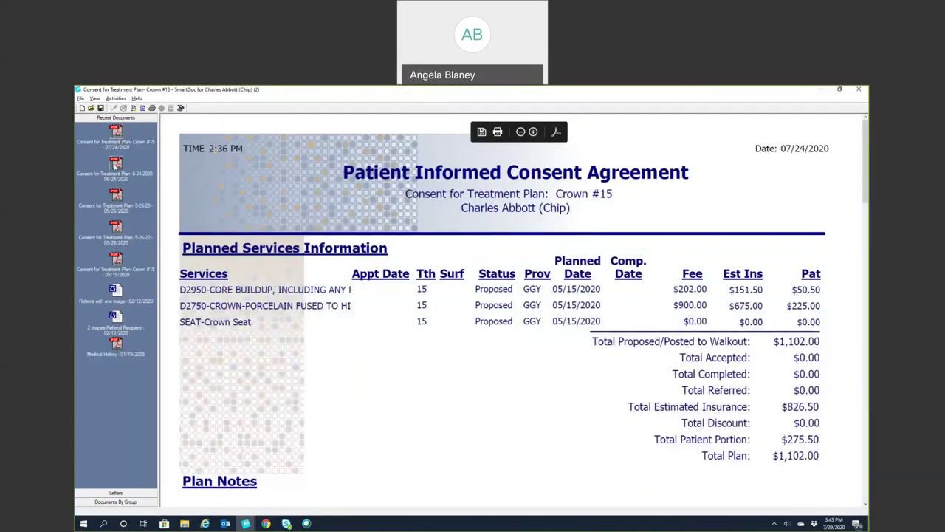
pyautogui.click(115, 162)
pyautogui.click(116, 271)
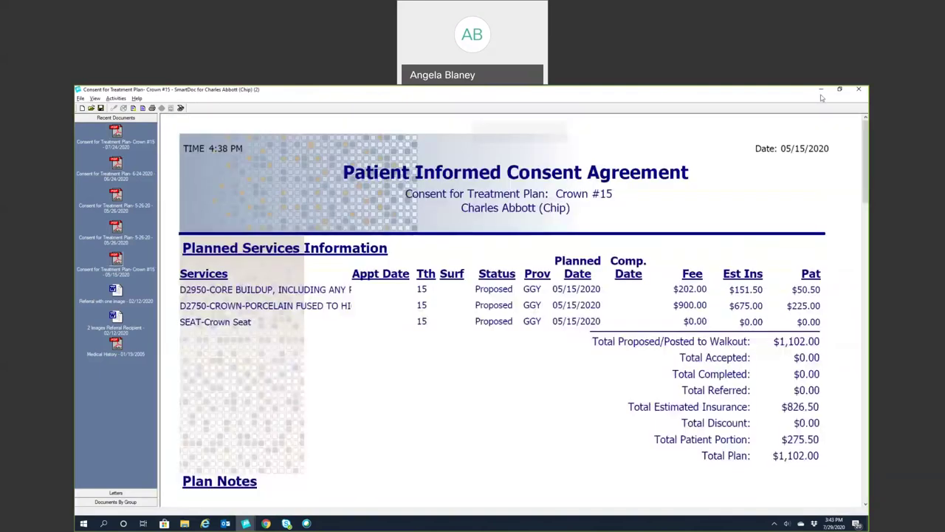
pyautogui.click(857, 90)
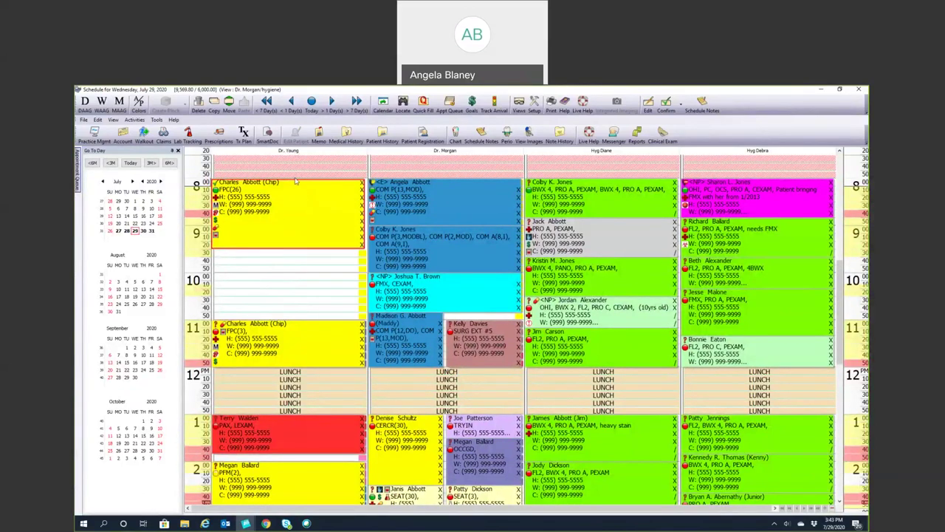
# Step: View the selected patient's record with its preferences, and check the registration print options without printing
pyautogui.doubleClick(301, 228)
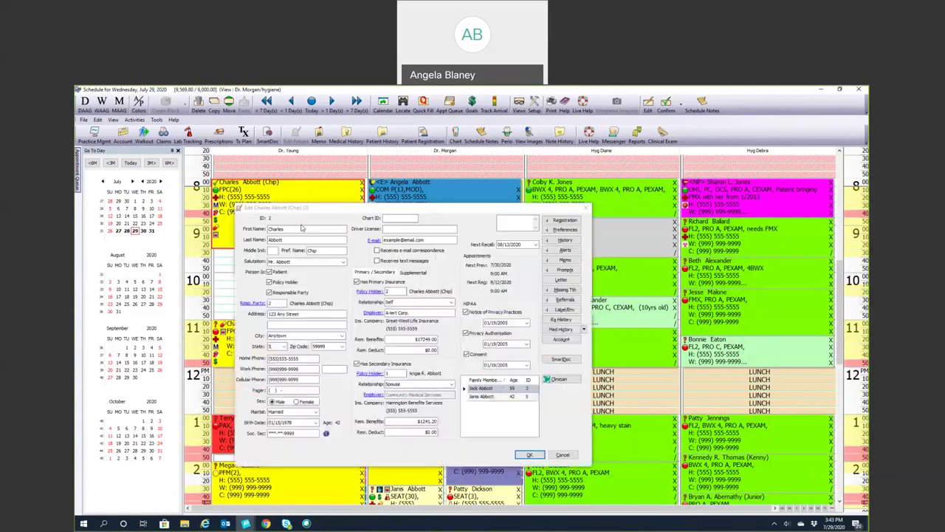
pyautogui.click(471, 342)
pyautogui.click(565, 230)
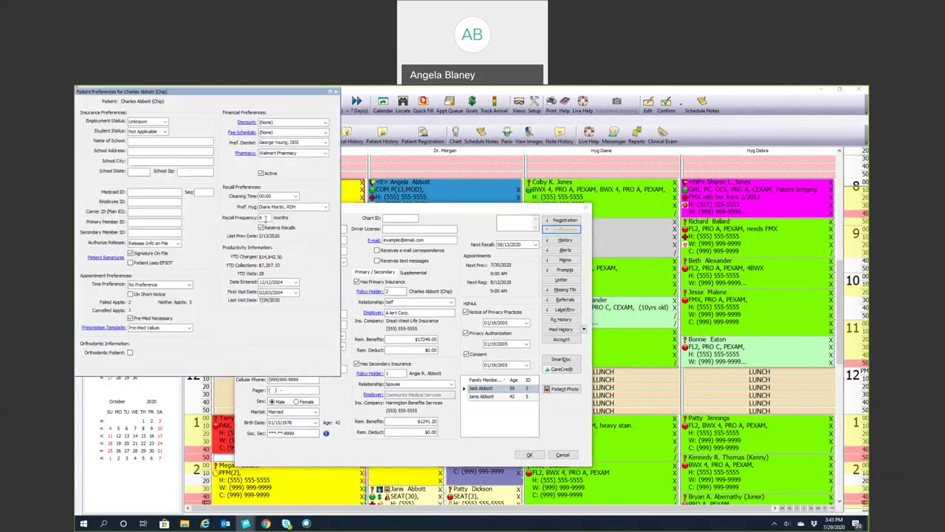
pyautogui.click(337, 92)
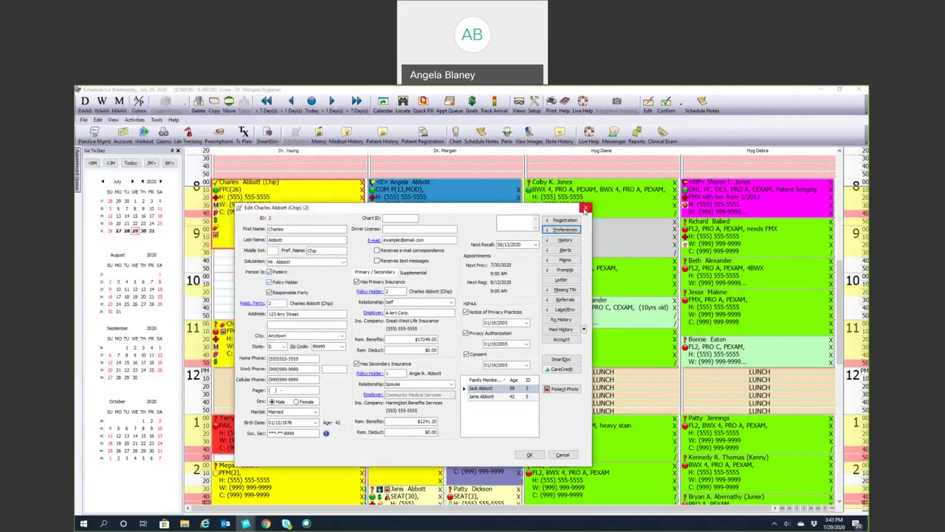
pyautogui.click(585, 208)
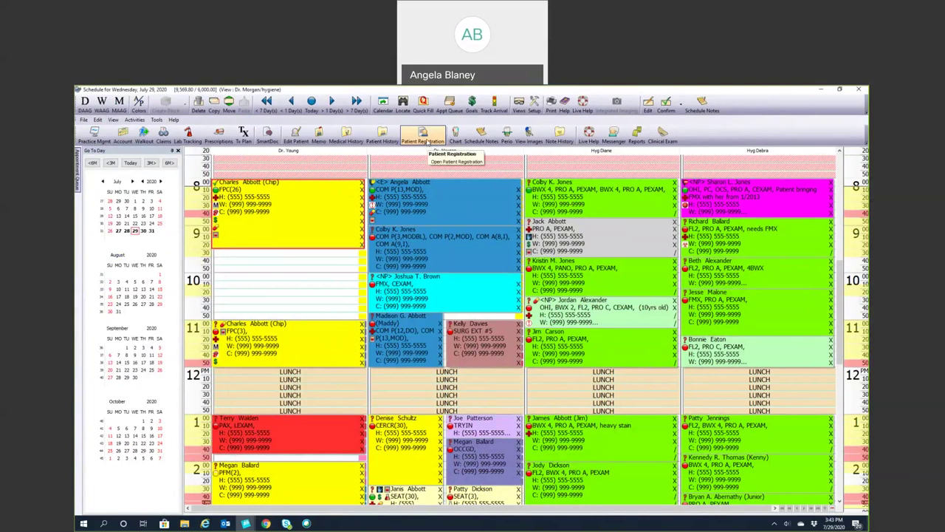
pyautogui.click(426, 141)
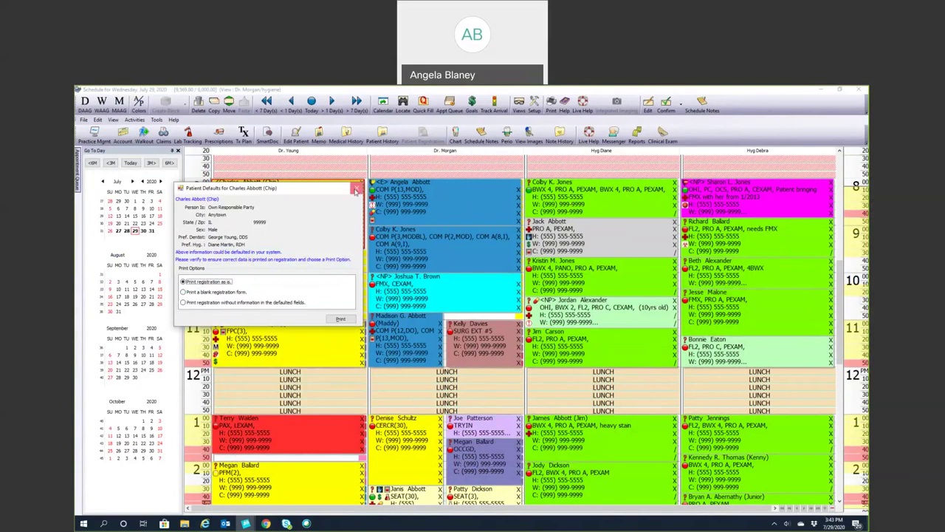
pyautogui.click(355, 190)
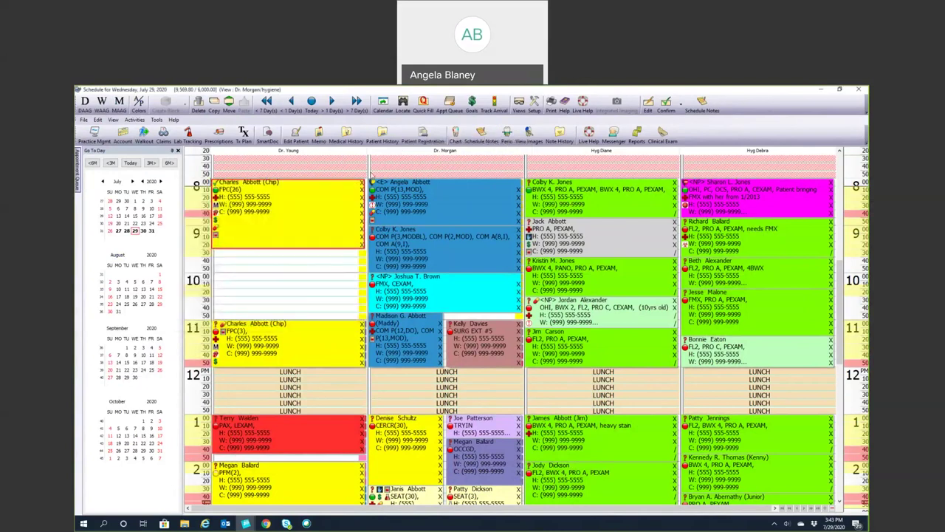
# Step: View the selected patient's dental chart and the Advanced Imaging exams, closing each window
pyautogui.click(455, 132)
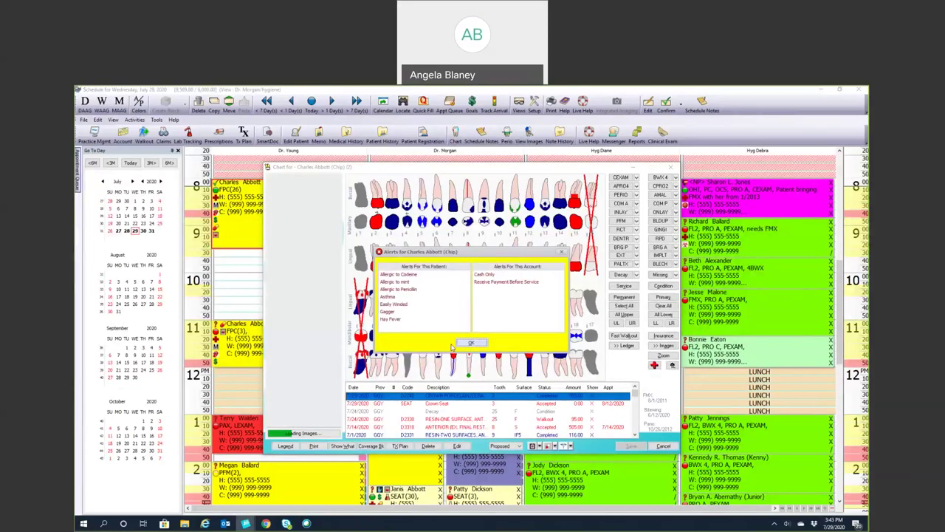
pyautogui.click(474, 343)
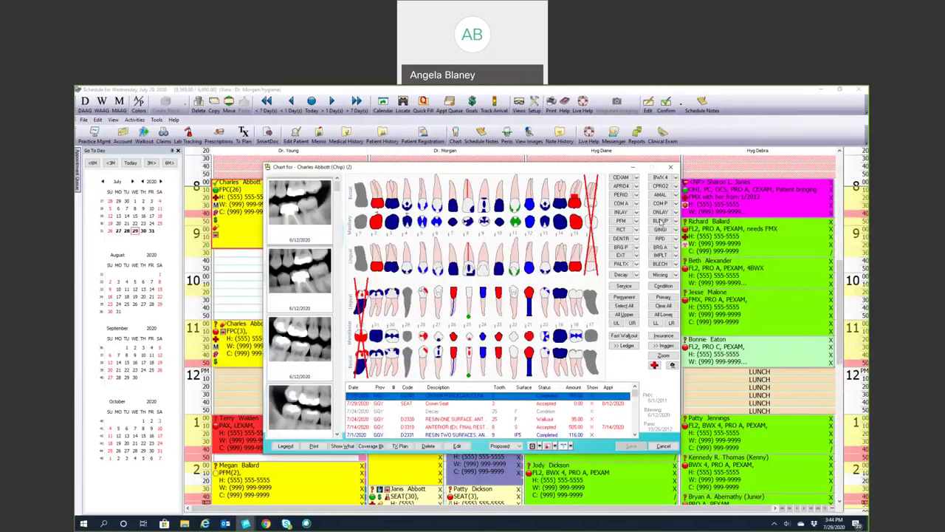
pyautogui.click(671, 167)
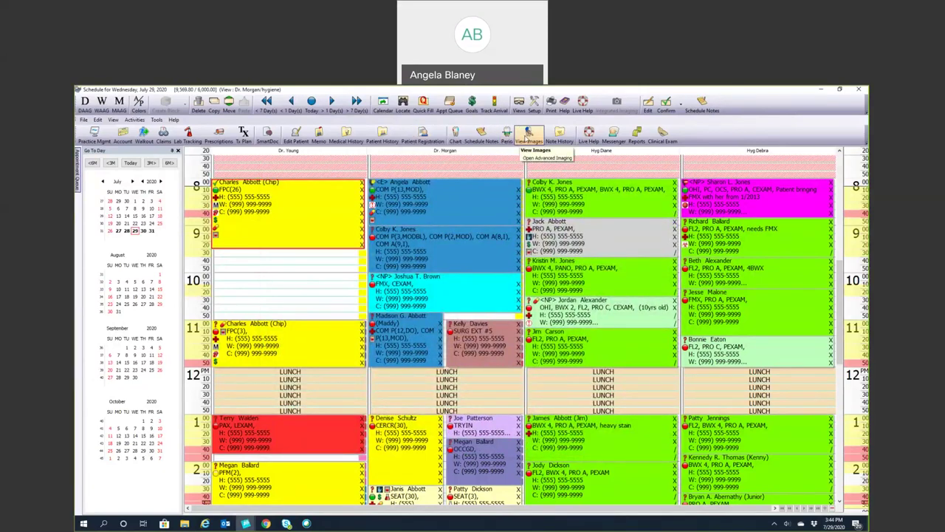
pyautogui.click(528, 135)
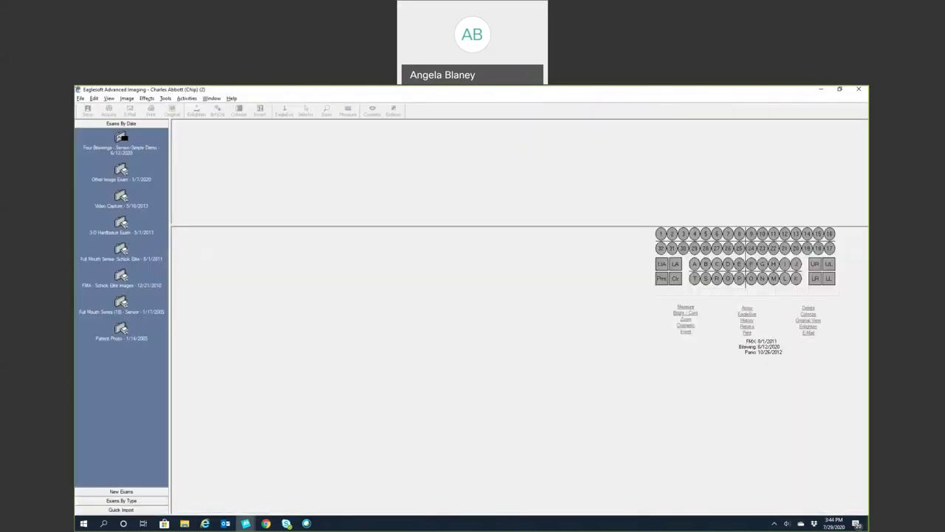
pyautogui.click(854, 90)
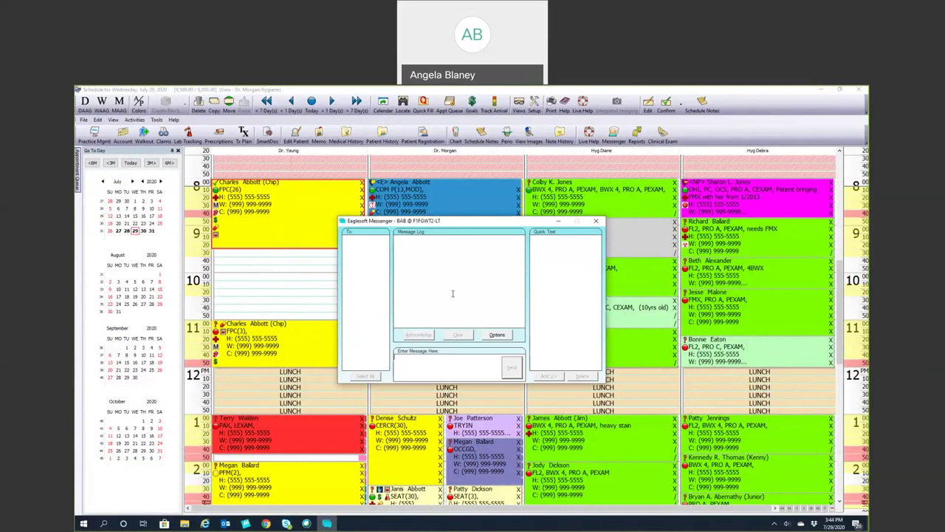
# Step: Enter the placeholder text "fgdfgfdgdf" as a message in Eaglesoft Messenger
pyautogui.click(419, 367)
pyautogui.write('fgdfgfdgdf')
# Step: Review the Messenger options, including the font and color choices, and close them without saving
pyautogui.click(489, 335)
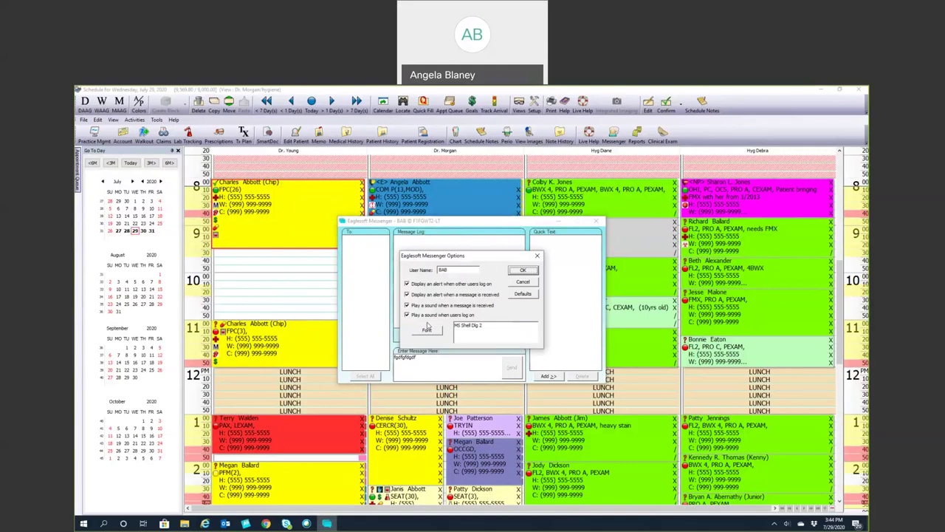
pyautogui.click(431, 332)
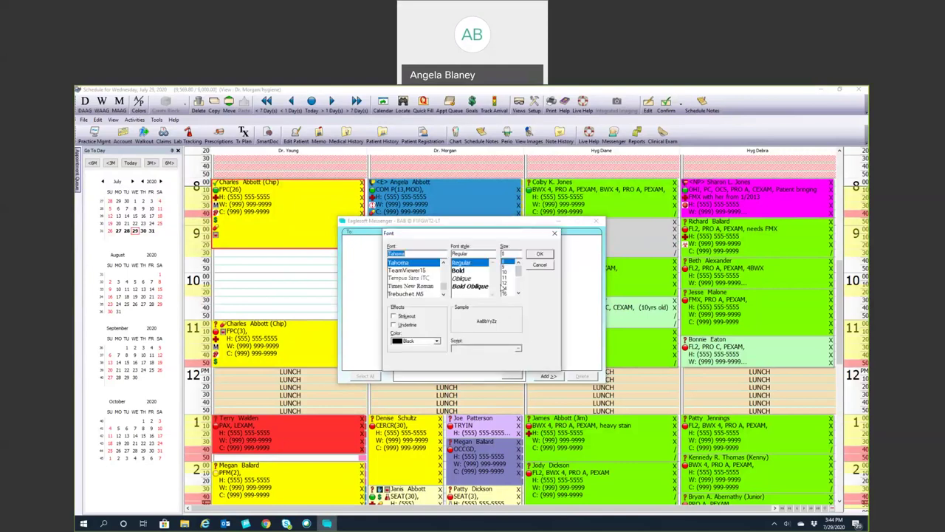
pyautogui.click(437, 342)
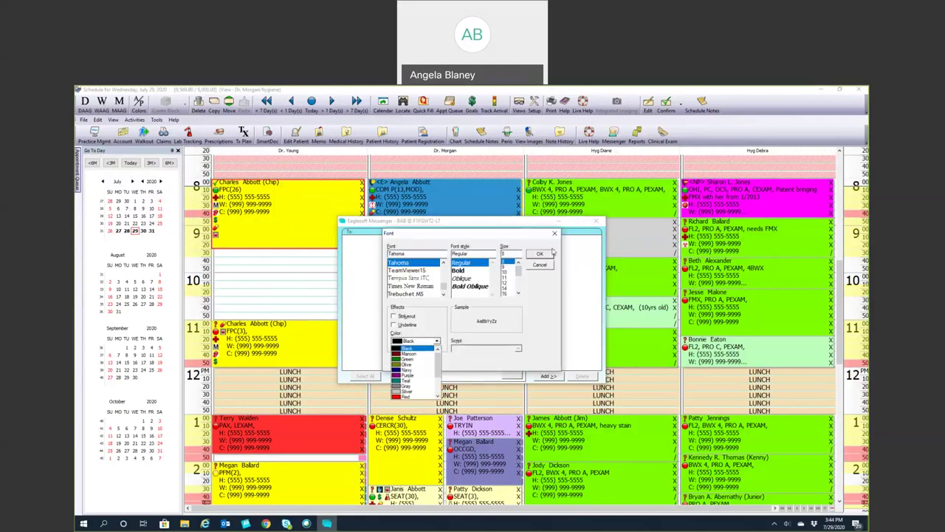
pyautogui.click(544, 269)
pyautogui.click(541, 254)
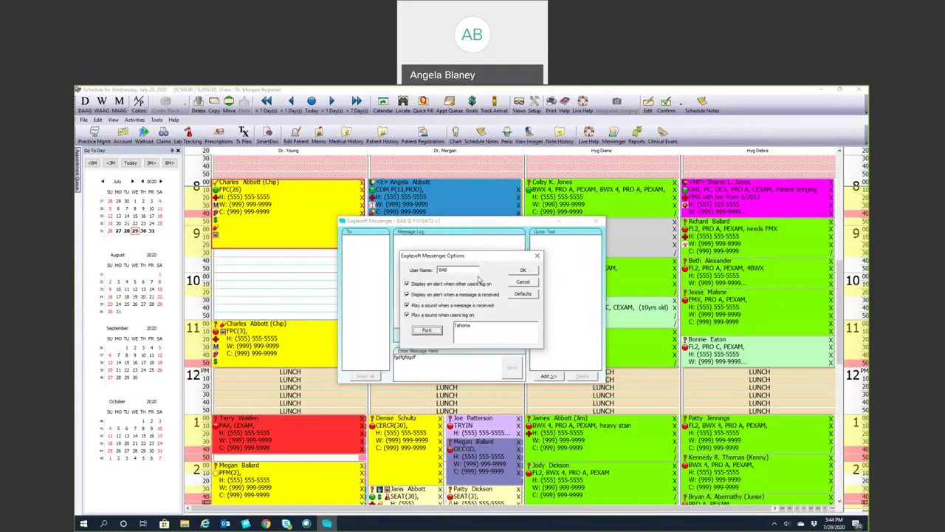
pyautogui.click(446, 269)
pyautogui.click(538, 257)
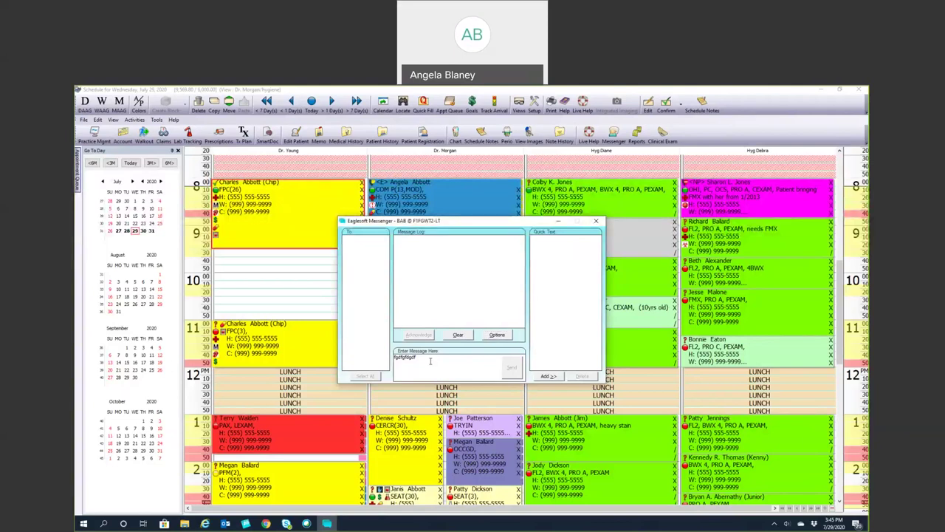
# Step: Clear the placeholder message, add "Thank you" to the Messenger quick texts, and close Messenger
pyautogui.hotkey('ctrl', 'a')
pyautogui.press('BackSpace')
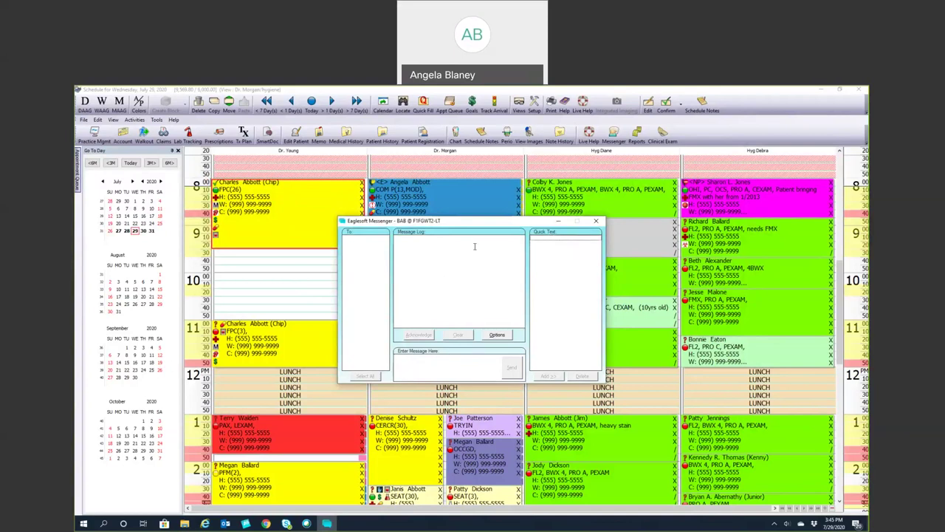
pyautogui.click(433, 368)
pyautogui.write('Thank you')
pyautogui.click(547, 376)
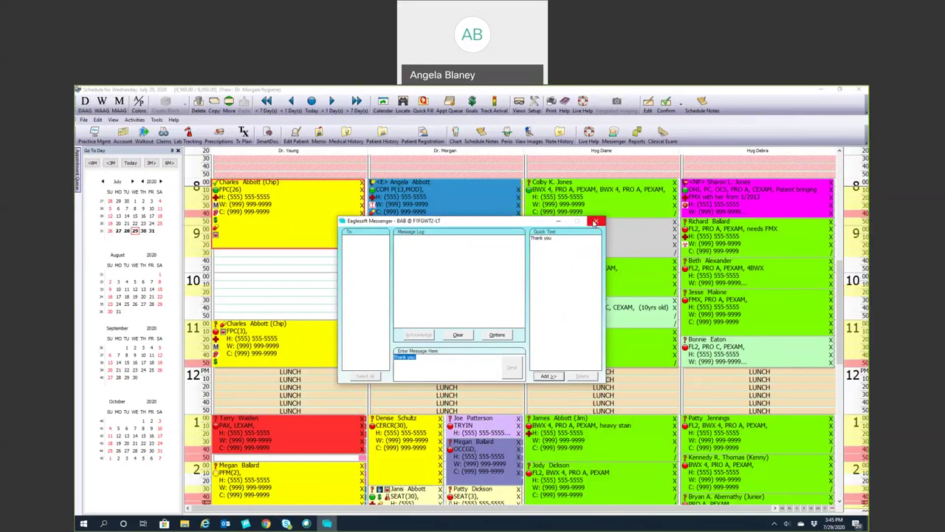
pyautogui.click(595, 222)
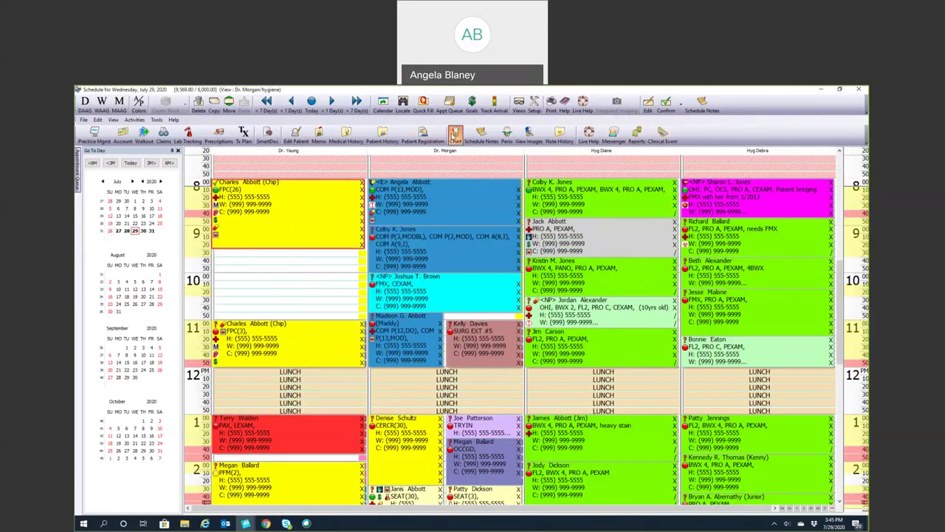
# Step: Open the selected patient's chart, examine the list of activities available from it, and close the chart
pyautogui.click(455, 134)
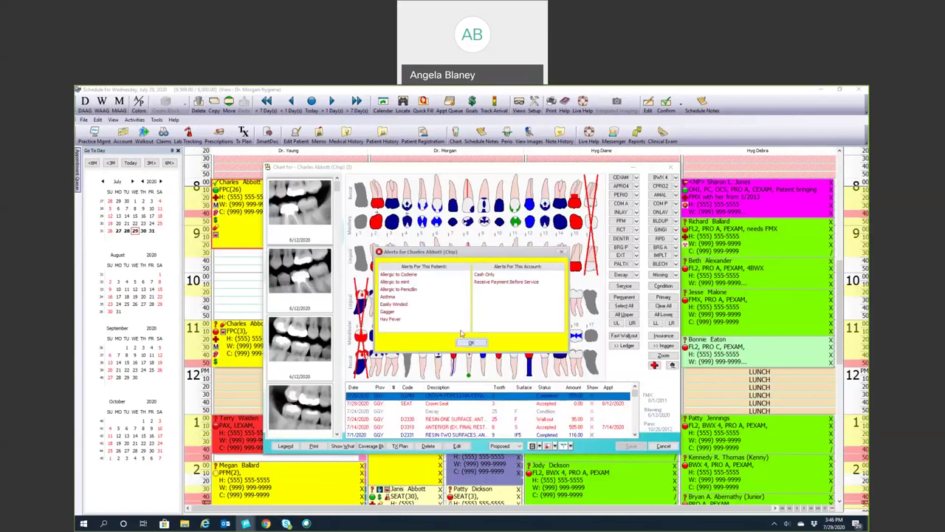
pyautogui.click(471, 342)
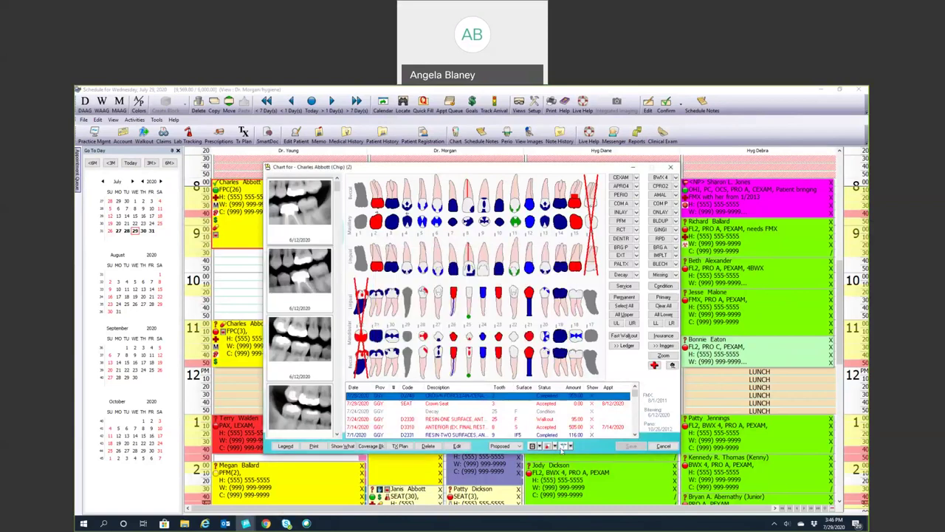
pyautogui.click(573, 446)
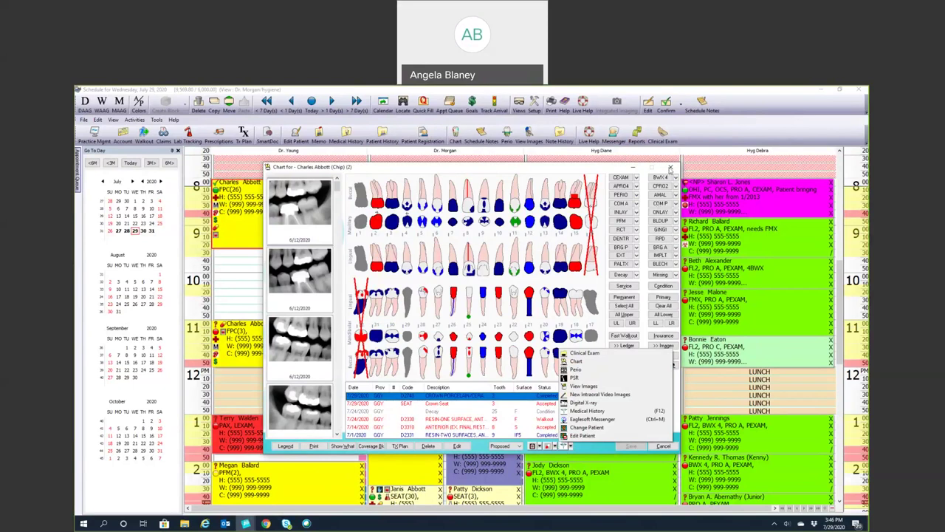
pyautogui.click(667, 169)
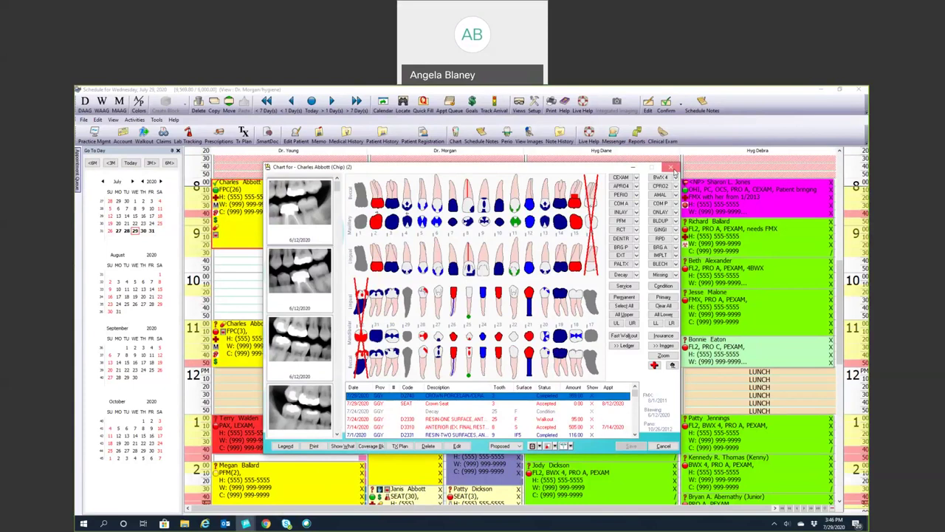
pyautogui.click(671, 167)
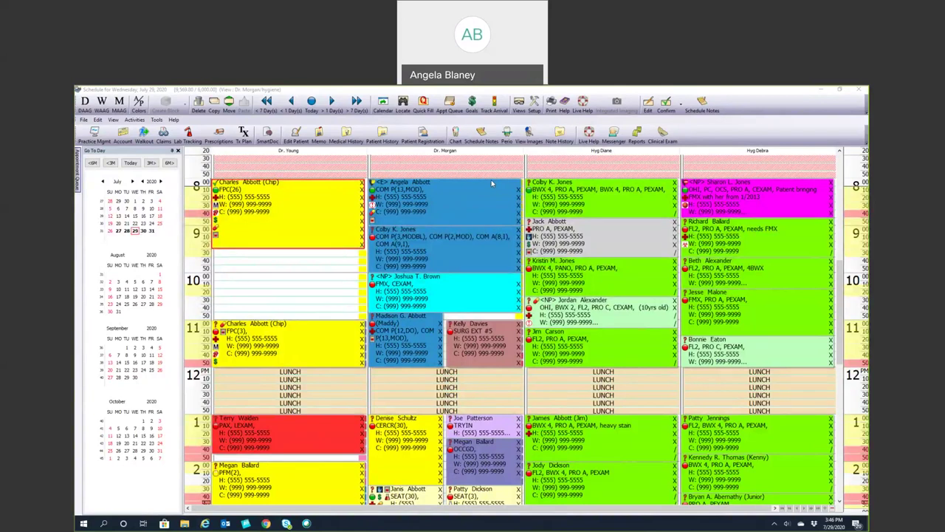
# Step: Start a new appointment at 10:00 AM in the first doctor's column and search the patient list by the patient's last name
pyautogui.doubleClick(224, 279)
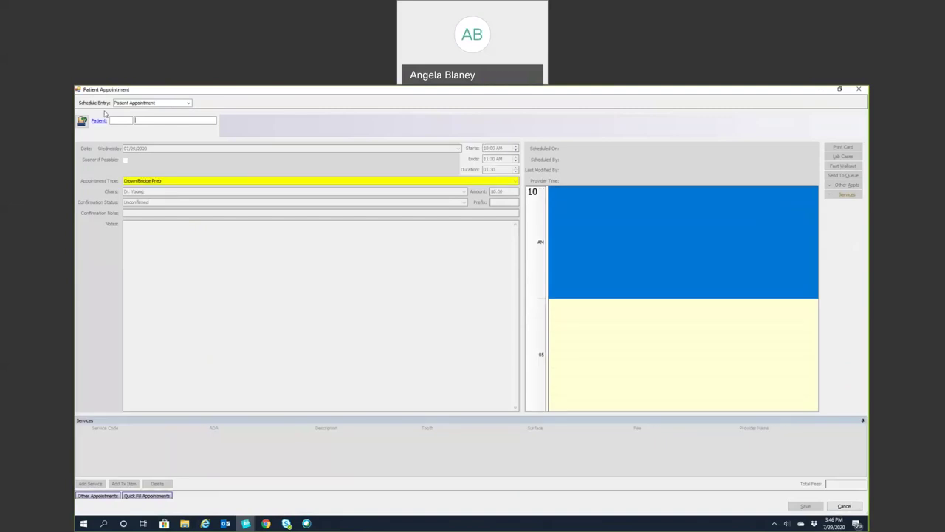
pyautogui.click(92, 122)
pyautogui.scroll(-10, 349, 325)
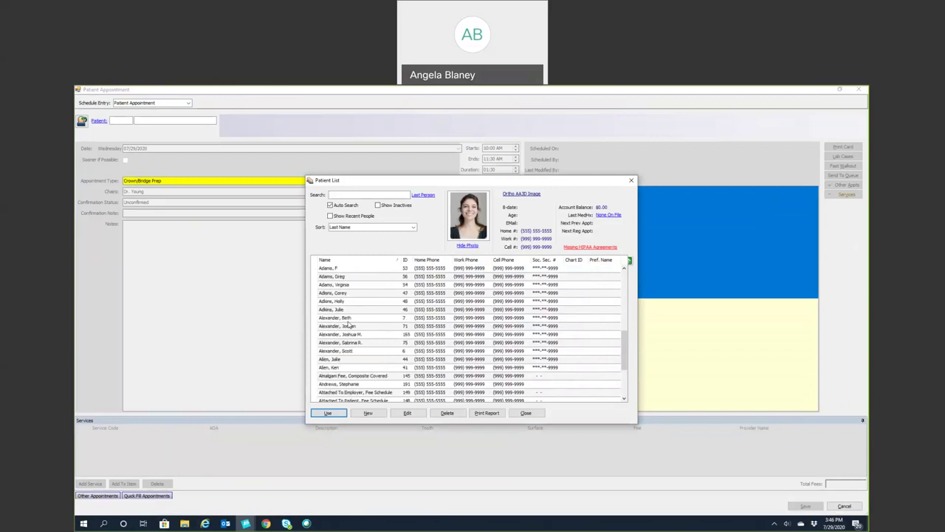
pyautogui.write('dexter')
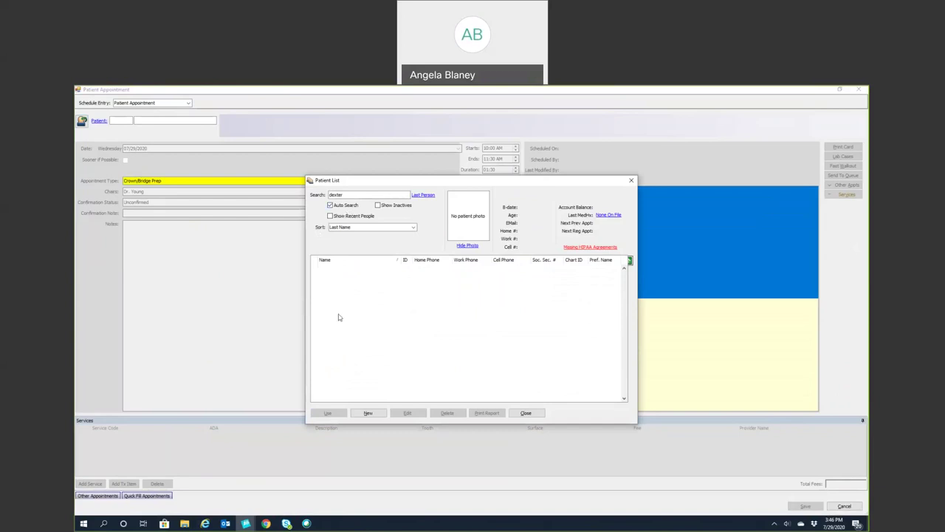
pyautogui.moveTo(349, 196); pyautogui.dragTo(281, 202)
pyautogui.write('blaney')
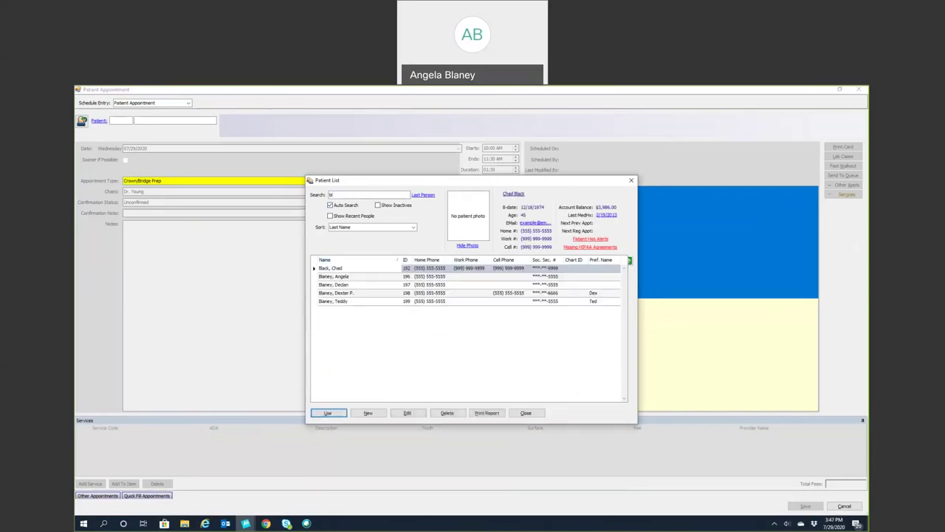
# Step: Review the sort options available in the patient list and keep the list sorted by Last Name
pyautogui.click(387, 228)
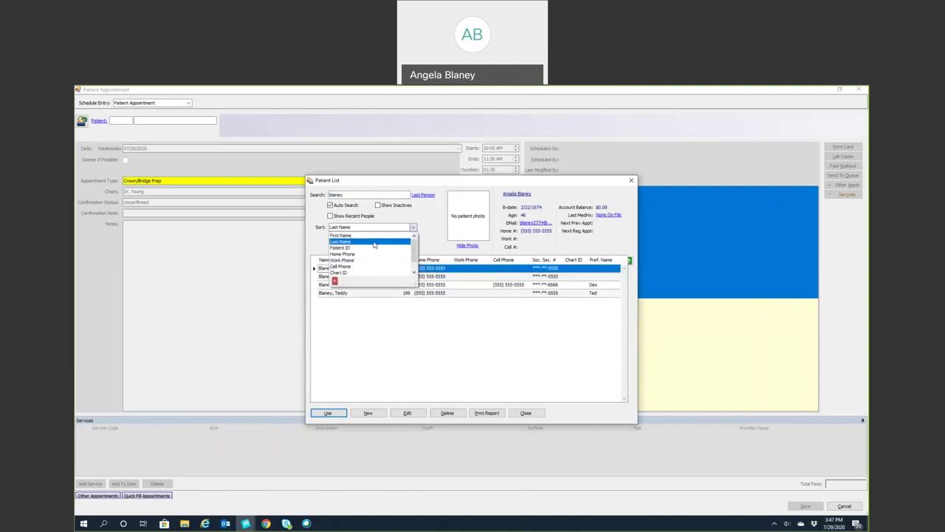
pyautogui.press('Up')
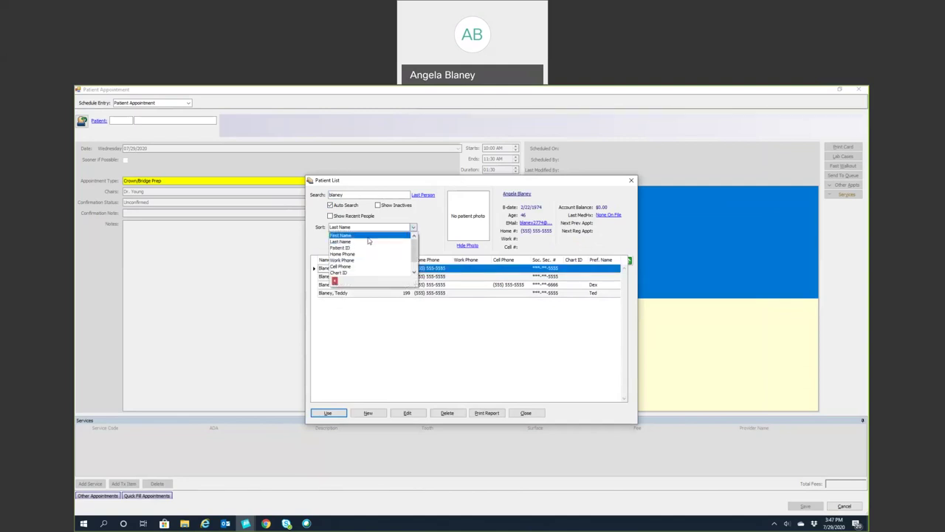
pyautogui.scroll(-1, 362, 266)
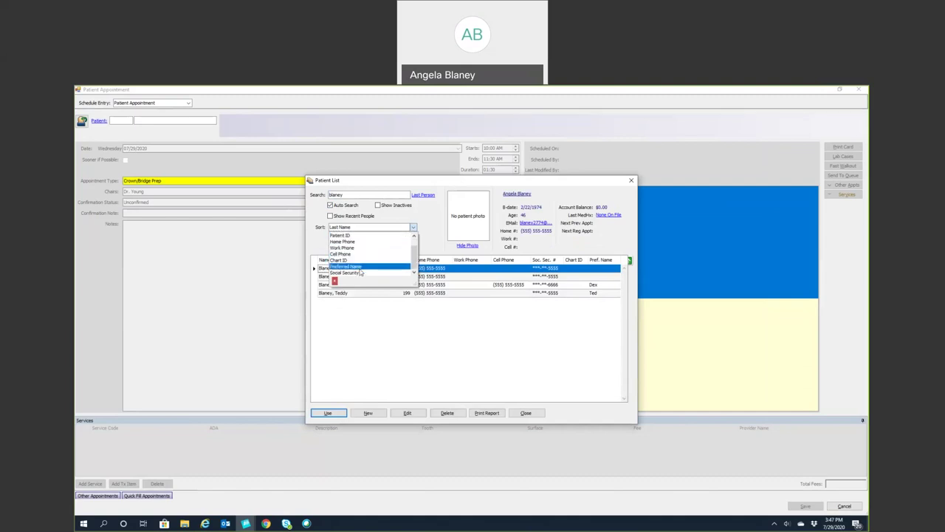
pyautogui.scroll(2, 361, 269)
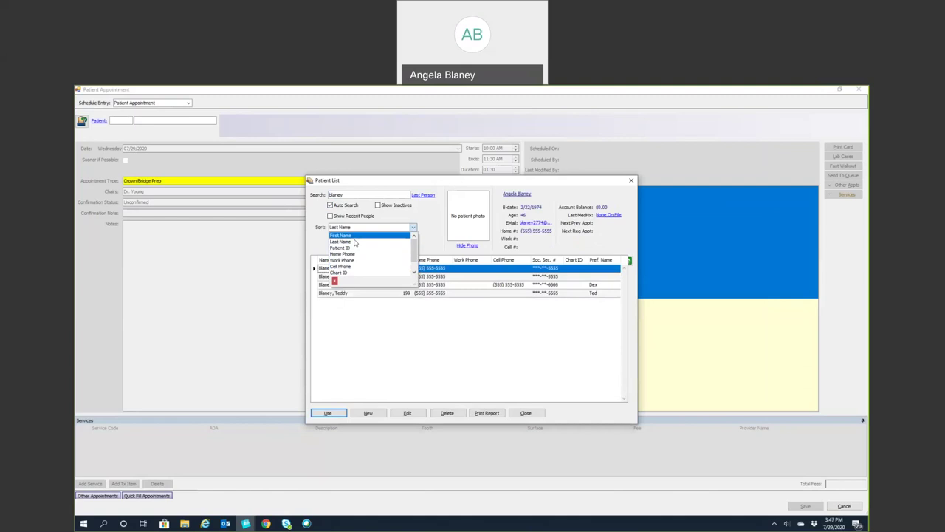
pyautogui.click(355, 242)
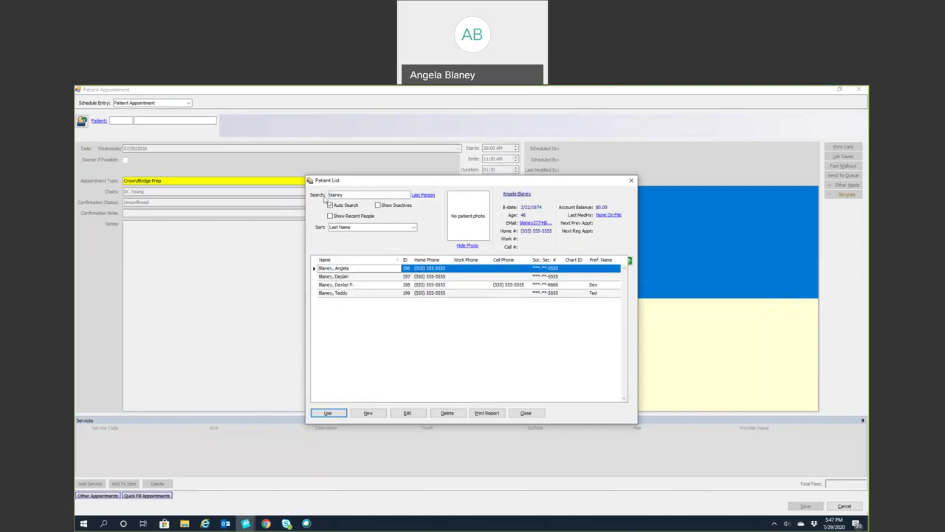
# Step: Assign the third matching patient to the new appointment and acknowledge the patient's medical alert
pyautogui.click(353, 286)
pyautogui.click(330, 413)
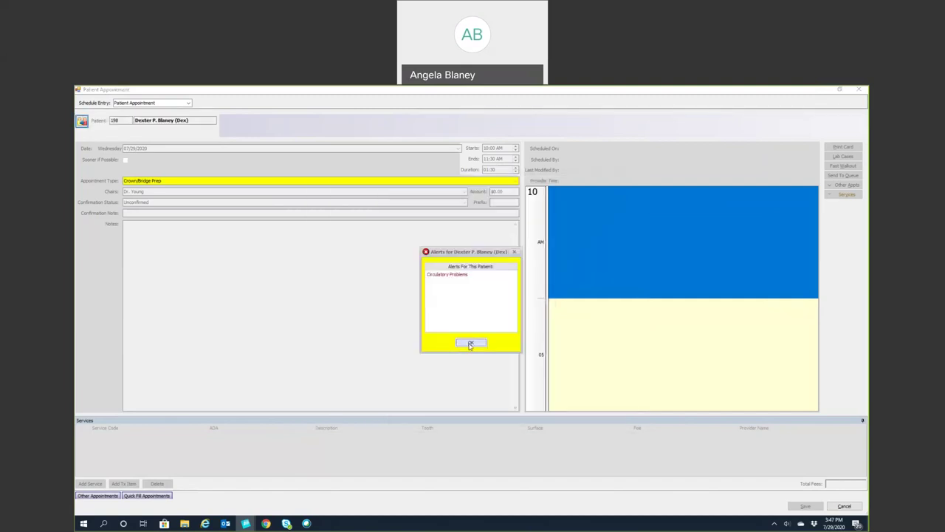
pyautogui.click(471, 343)
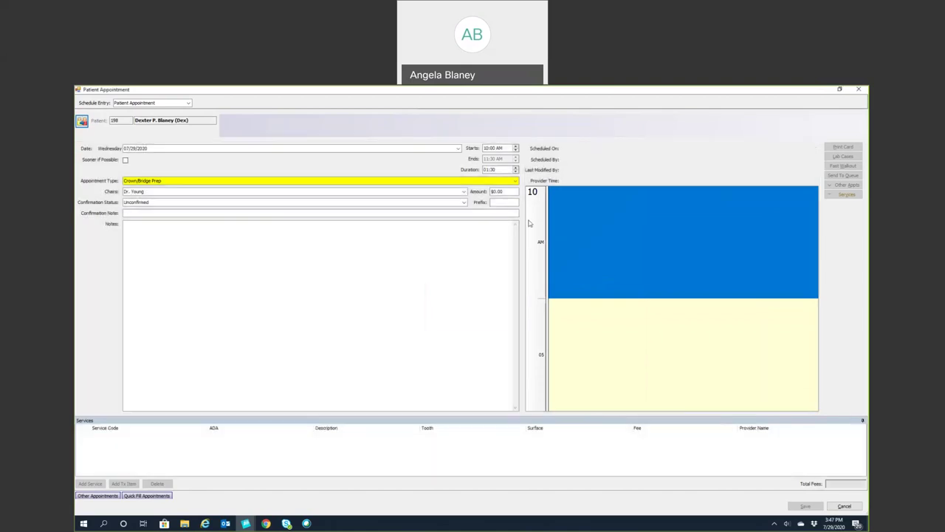
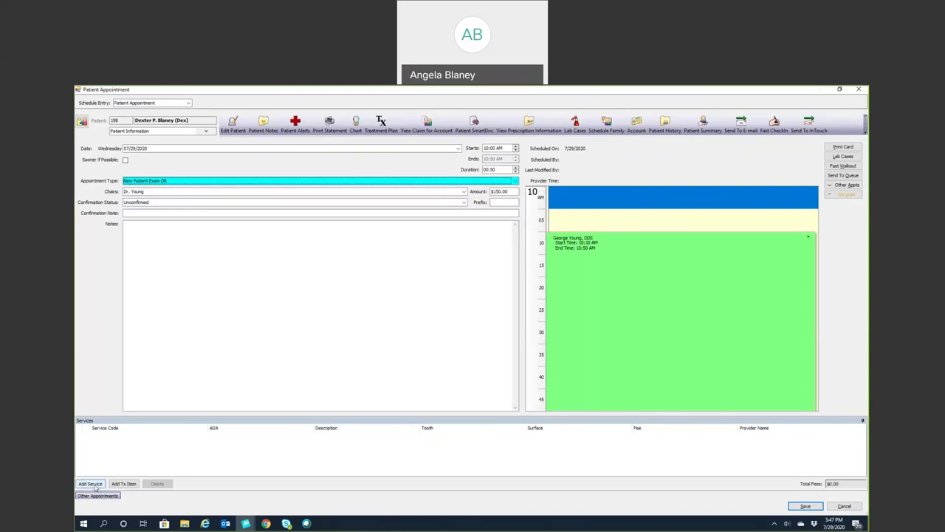
# Step: Add the .NPAP code (New Pt. Adult Exam, FMX, Prophy) to the appointment's services
pyautogui.click(91, 484)
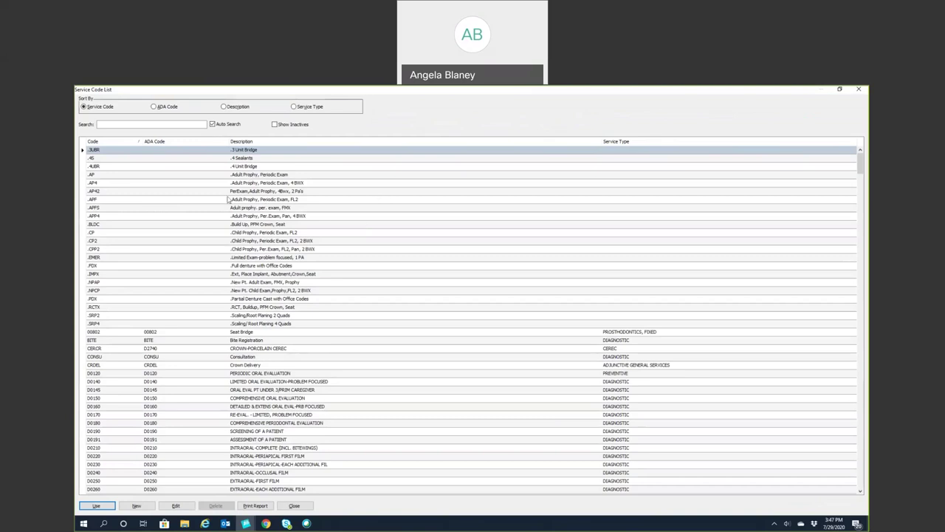
pyautogui.scroll(-2, 241, 297)
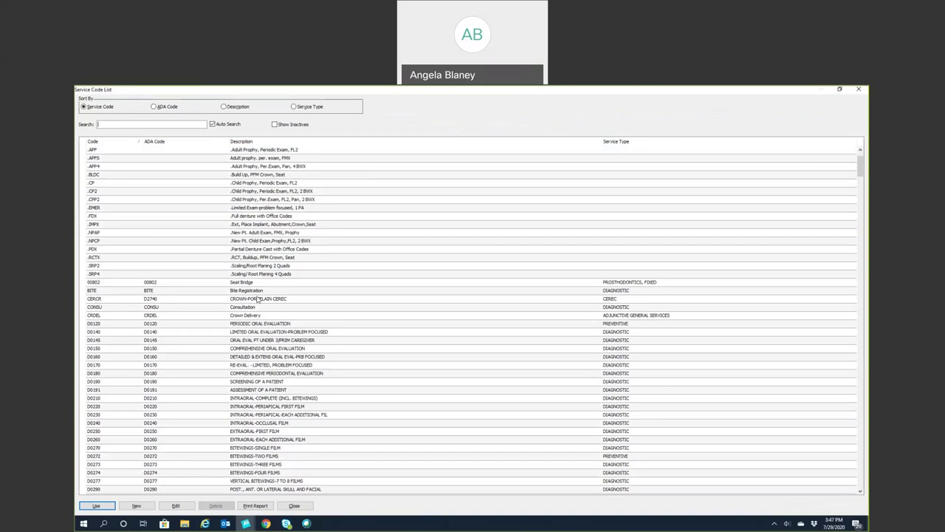
pyautogui.scroll(2, 259, 295)
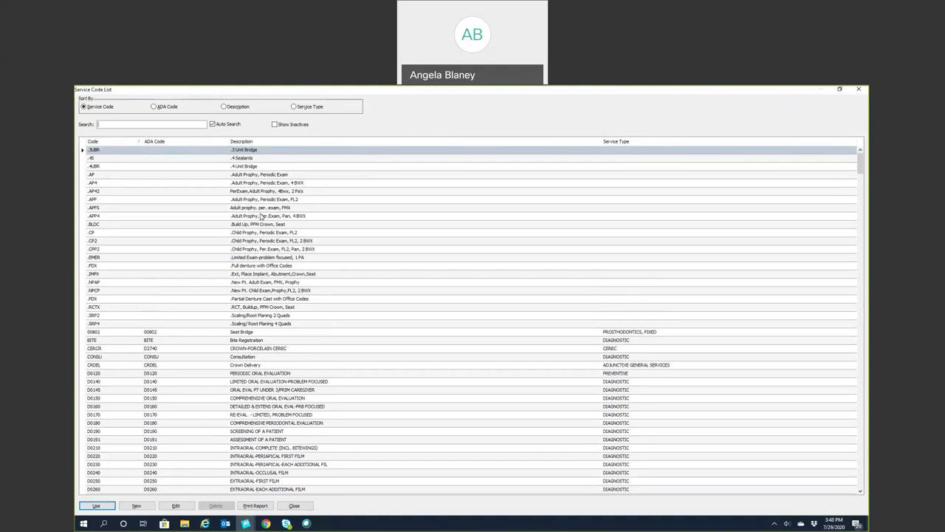
pyautogui.click(94, 282)
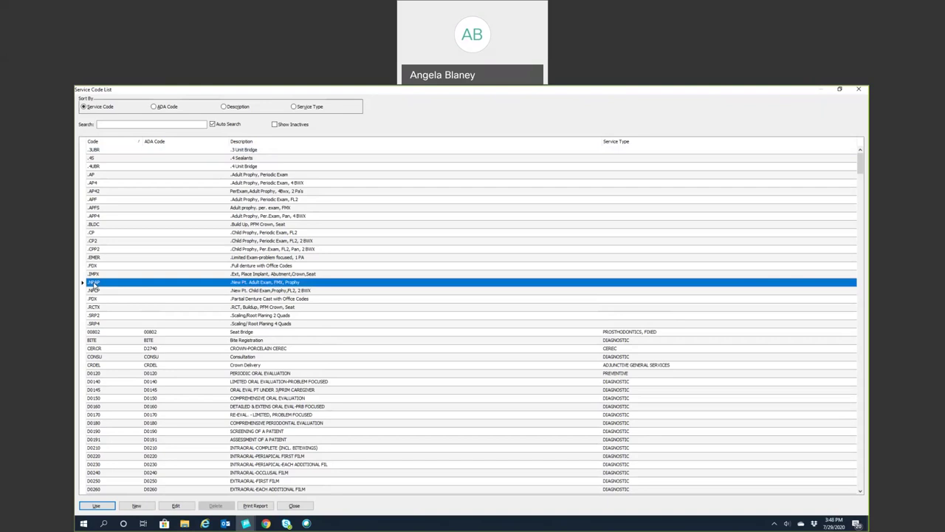
pyautogui.doubleClick(94, 282)
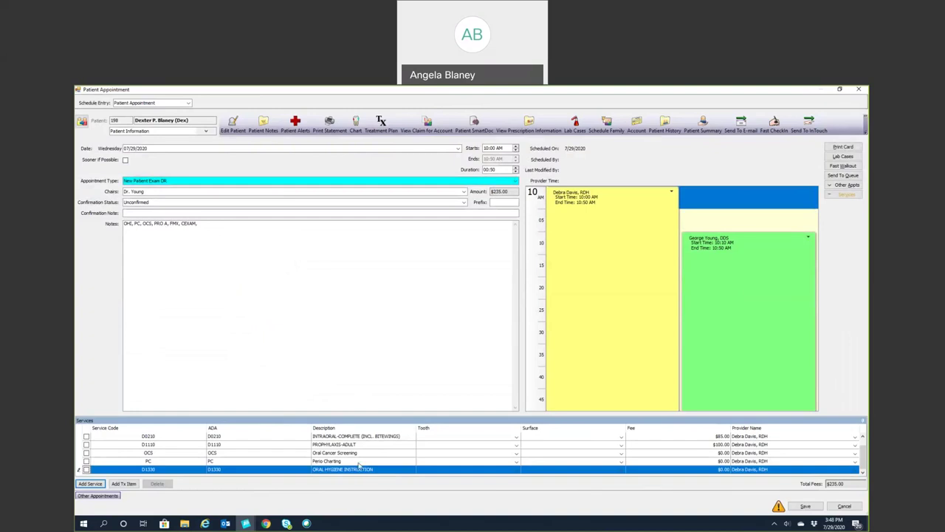
# Step: Enlarge the services list to show every added service, and save the appointment without prescribing the pre-medication
pyautogui.click(863, 435)
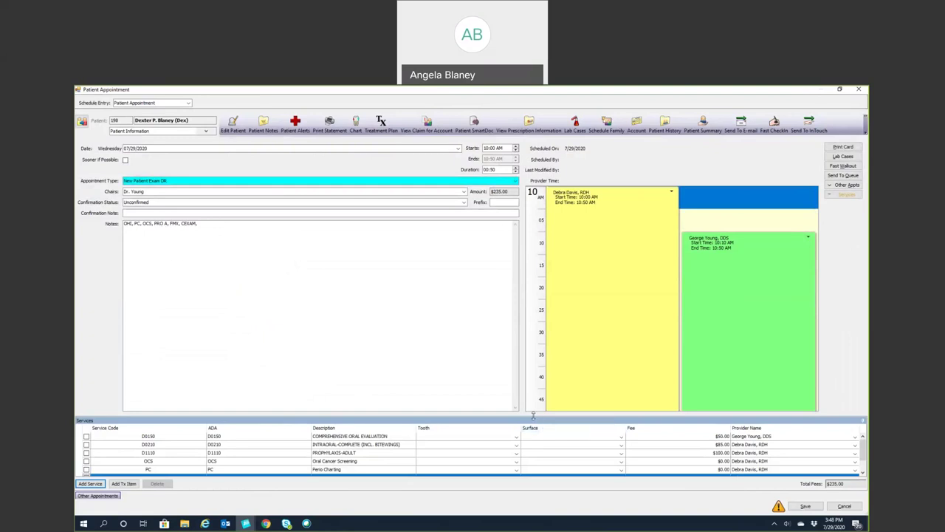
pyautogui.moveTo(518, 366); pyautogui.dragTo(518, 367)
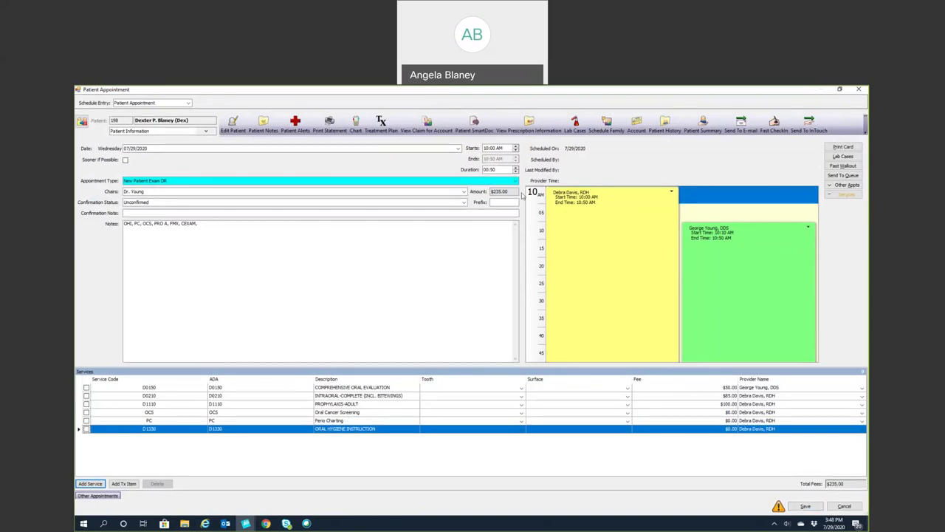
pyautogui.click(806, 506)
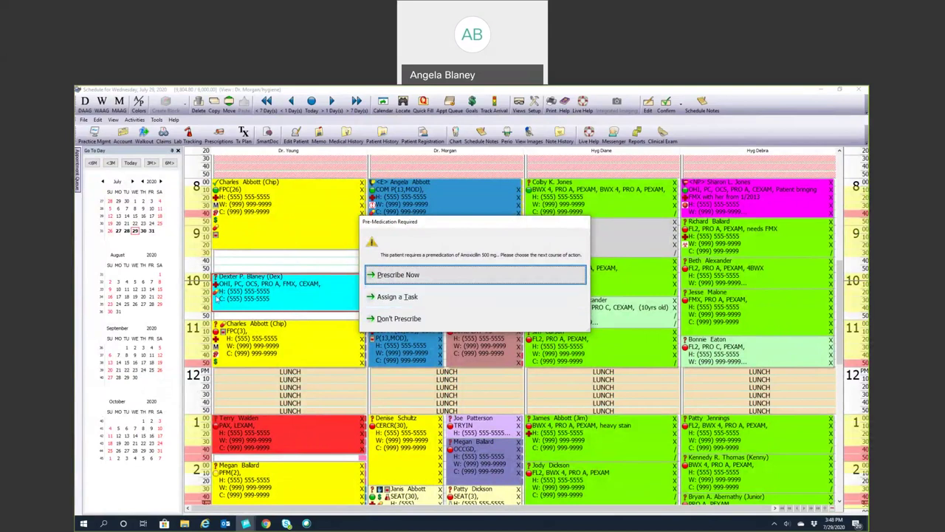
pyautogui.click(398, 318)
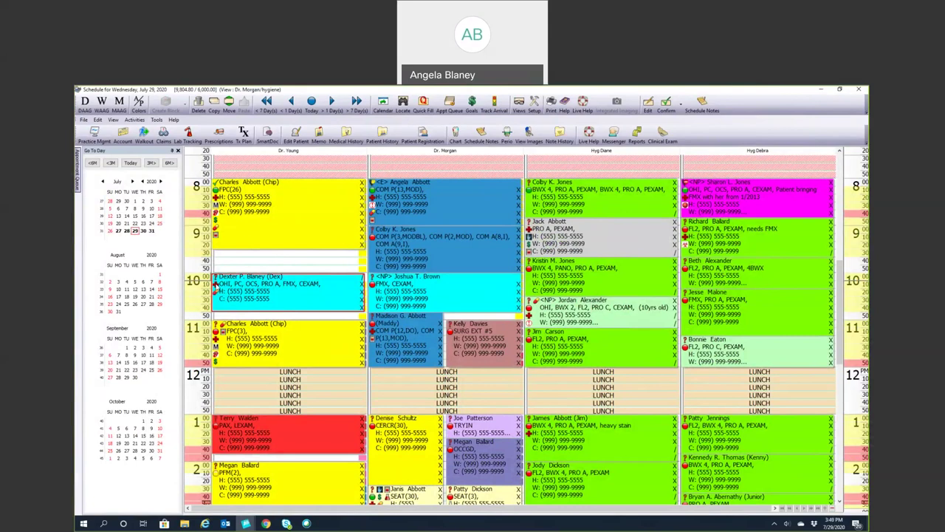
# Step: Set the confirmation status of the new 10:00 AM appointment to Confirmed
pyautogui.click(217, 285)
pyautogui.press('Return')
pyautogui.rightClick(216, 279)
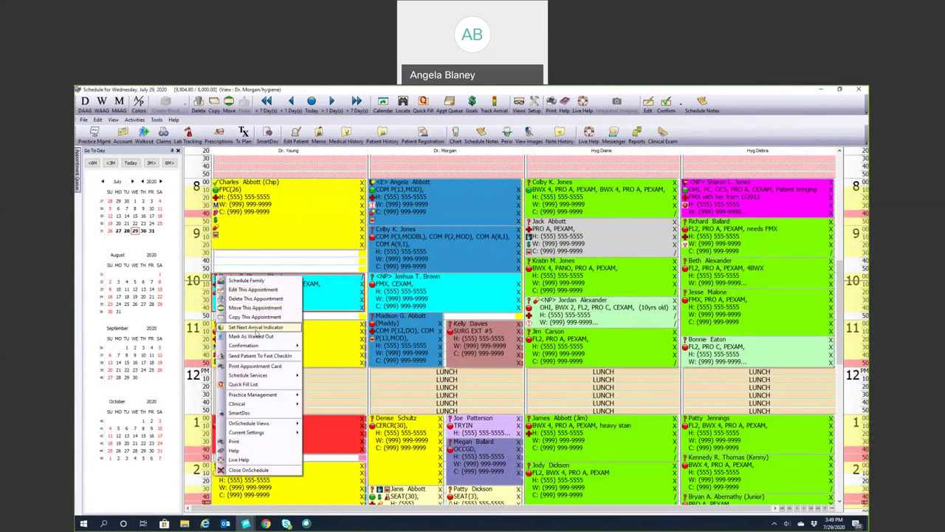
pyautogui.moveTo(255, 345)
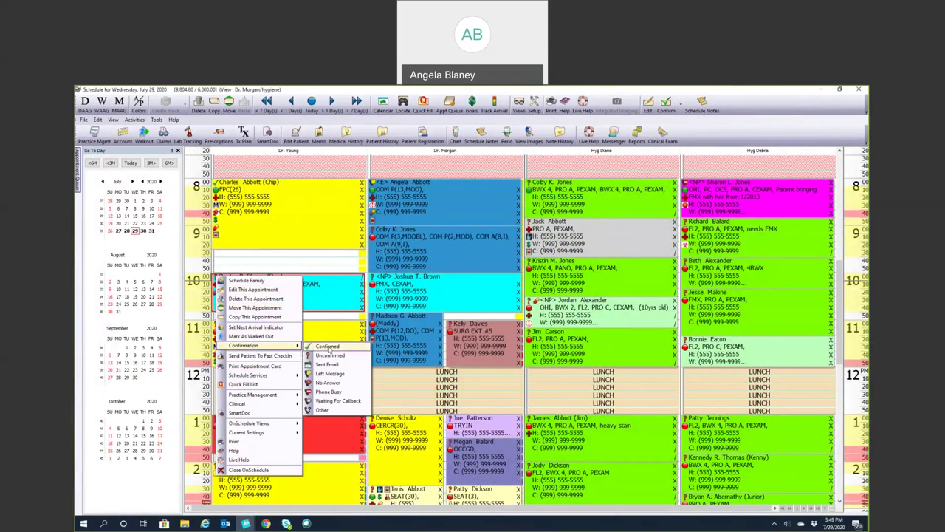
pyautogui.click(328, 347)
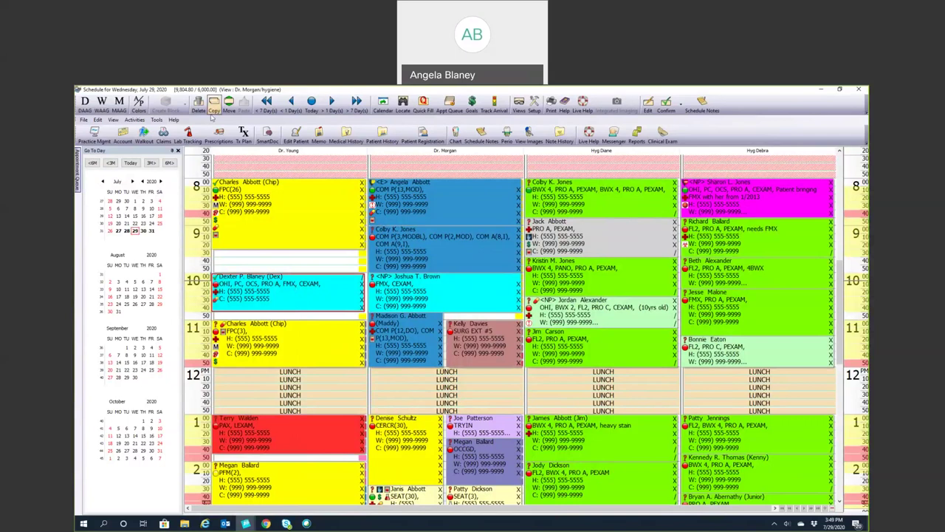
# Step: Send the 10:00 AM appointment to the appointment queue for moving, and place it back in its original slot
pyautogui.rightClick(255, 292)
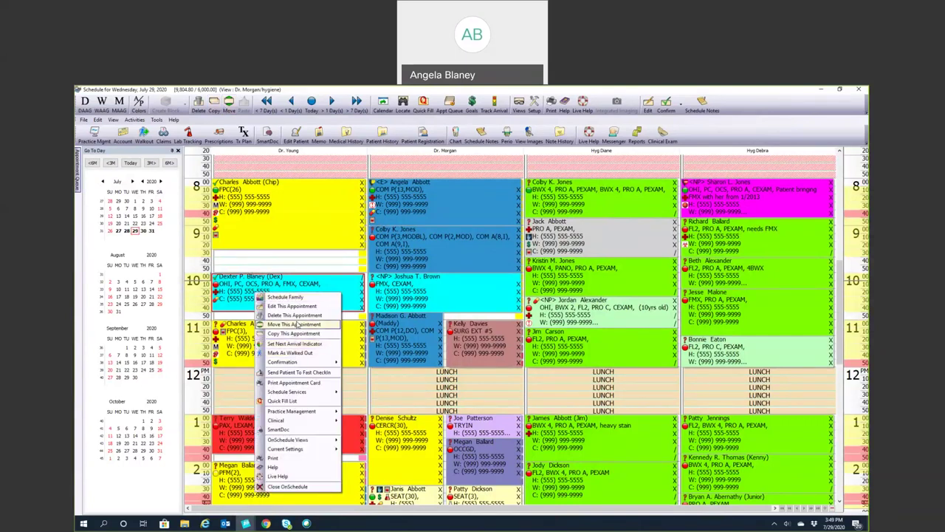
pyautogui.click(272, 296)
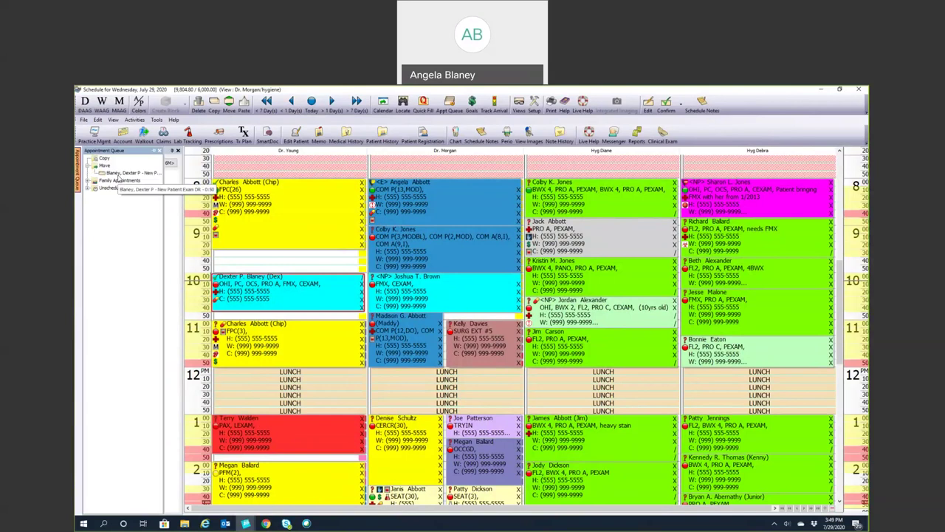
pyautogui.moveTo(118, 179); pyautogui.dragTo(239, 283)
pyautogui.moveTo(239, 283)
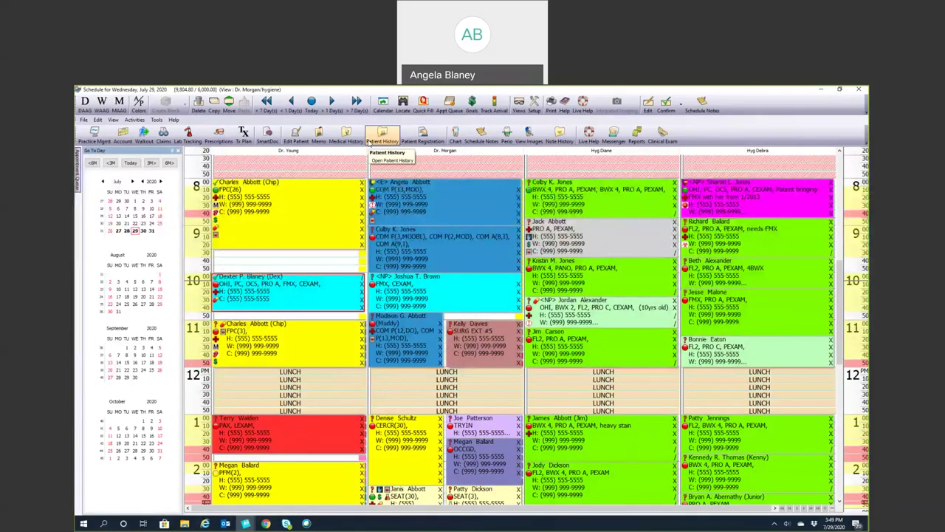
pyautogui.moveTo(308, 299)
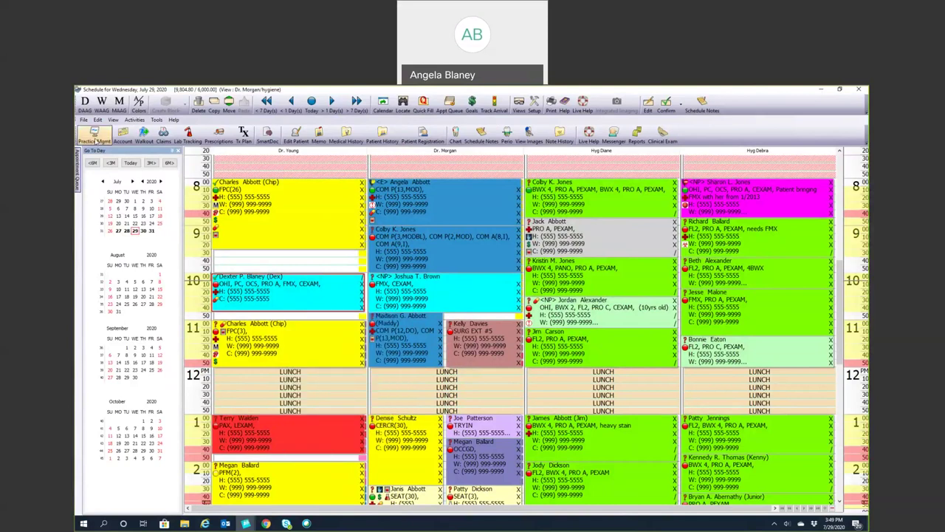
# Step: Open the Service Codes list in Practice Management, examine the settings of code D0120, and close it without changes
pyautogui.click(95, 137)
pyautogui.click(120, 98)
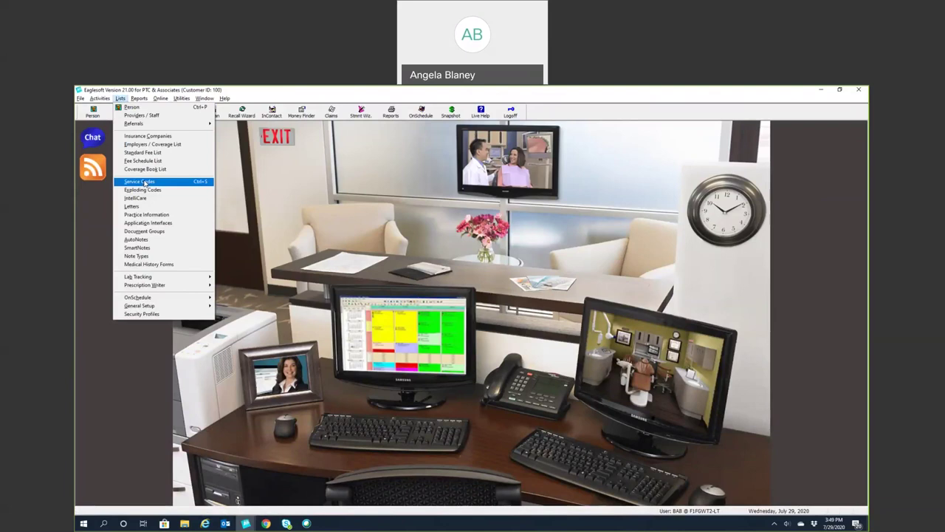
pyautogui.click(139, 181)
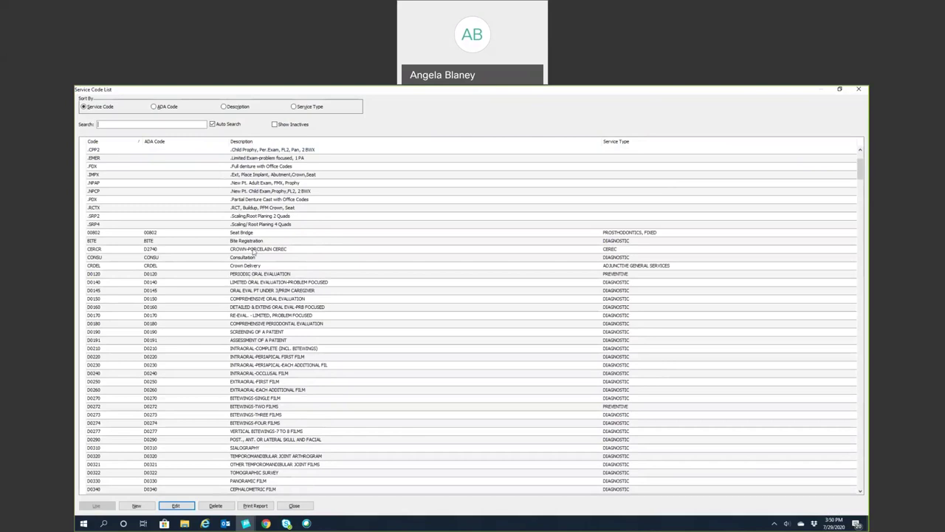
pyautogui.click(258, 276)
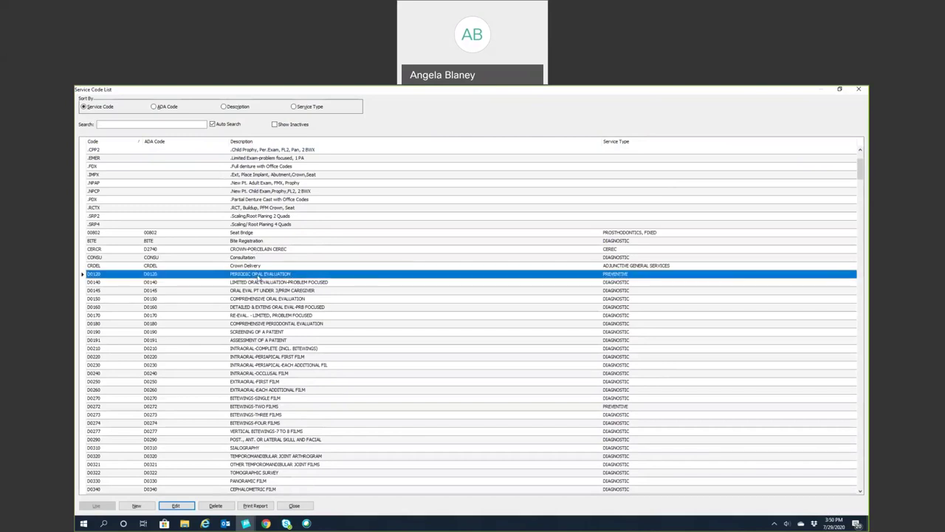
pyautogui.click(170, 506)
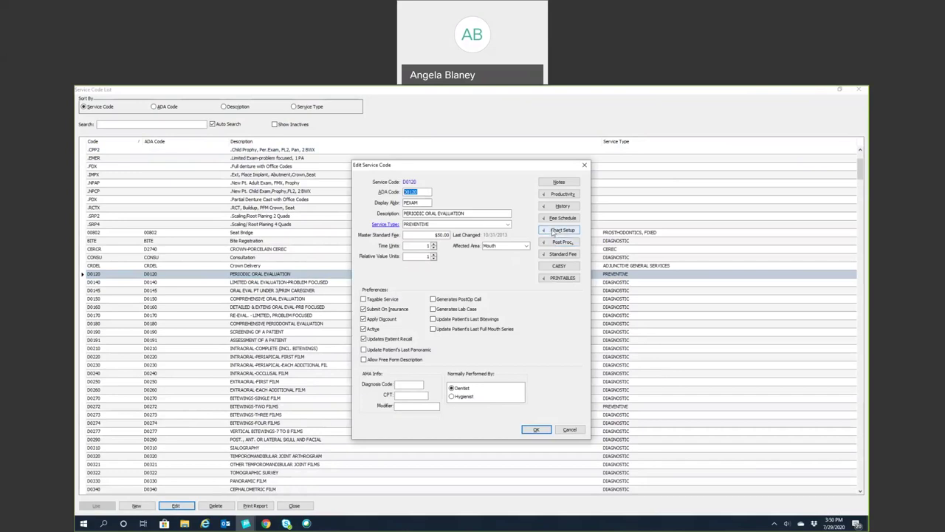
pyautogui.click(569, 429)
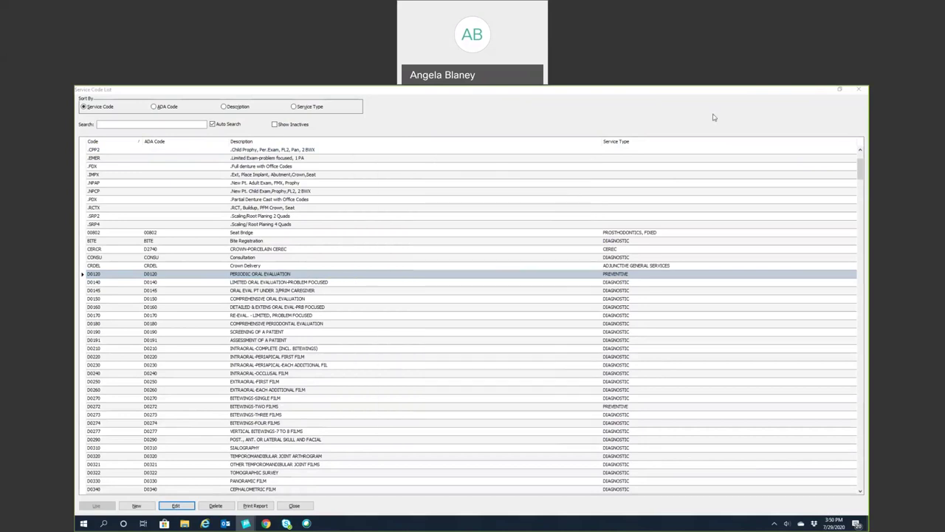
pyautogui.click(858, 89)
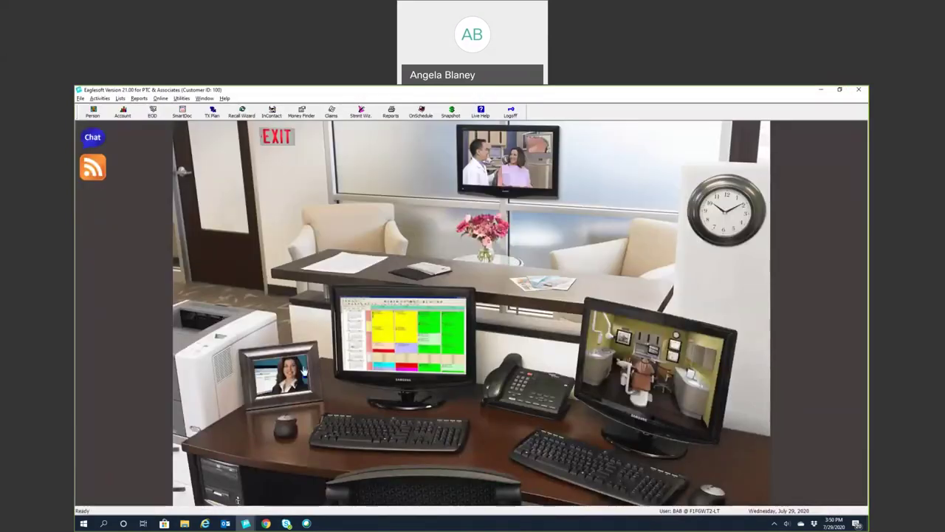
# Step: Return to the schedule and open the chart of the patient booked at 8:00 AM with the first doctor
pyautogui.click(304, 372)
pyautogui.click(455, 134)
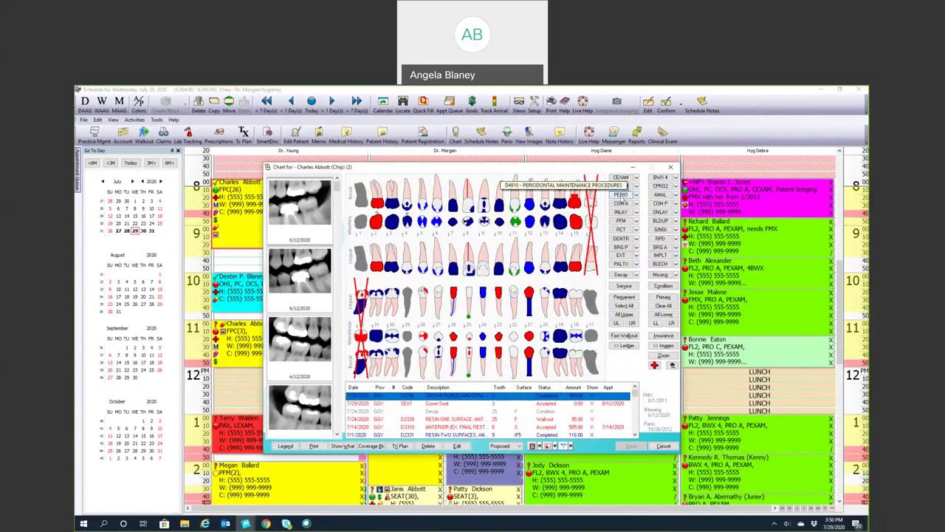
# Step: Close the patient's chart and open service code D0210 for editing from the Practice Management Service Codes list
pyautogui.click(669, 169)
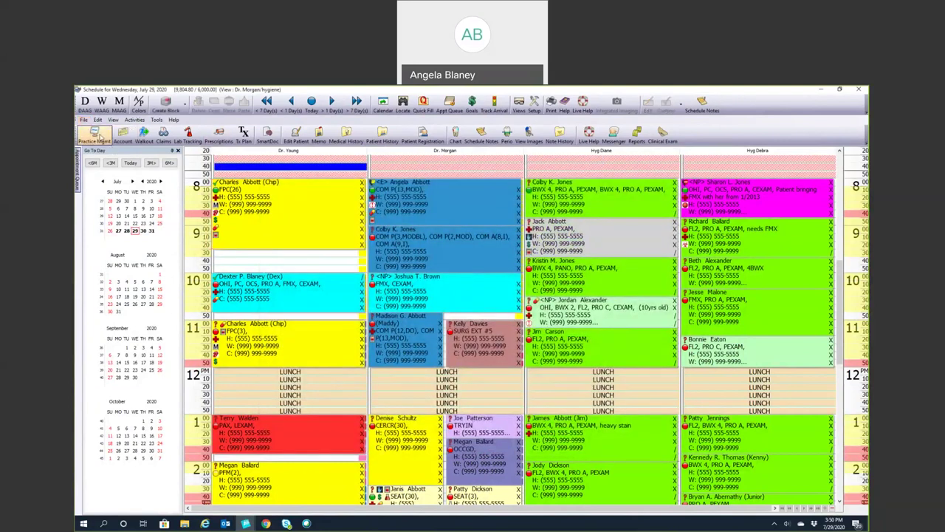
pyautogui.click(96, 135)
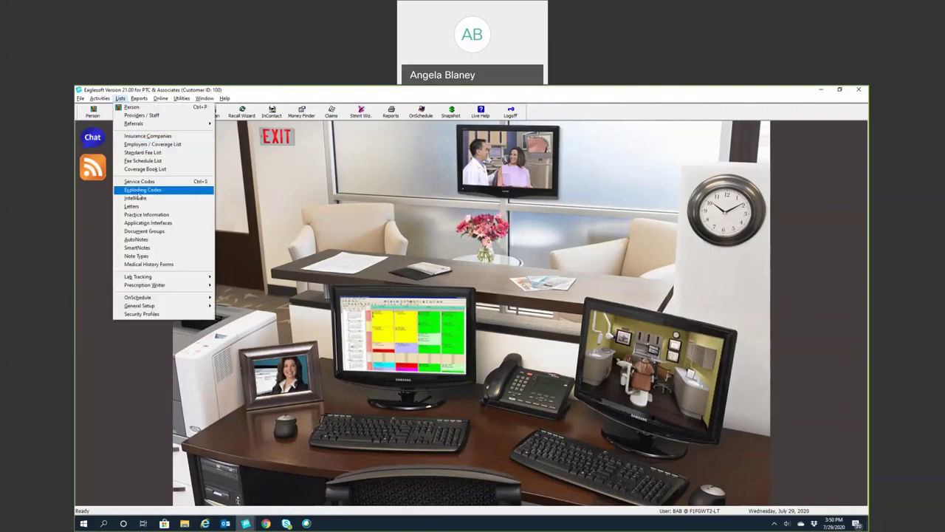
pyautogui.click(137, 185)
pyautogui.scroll(-1, 274, 332)
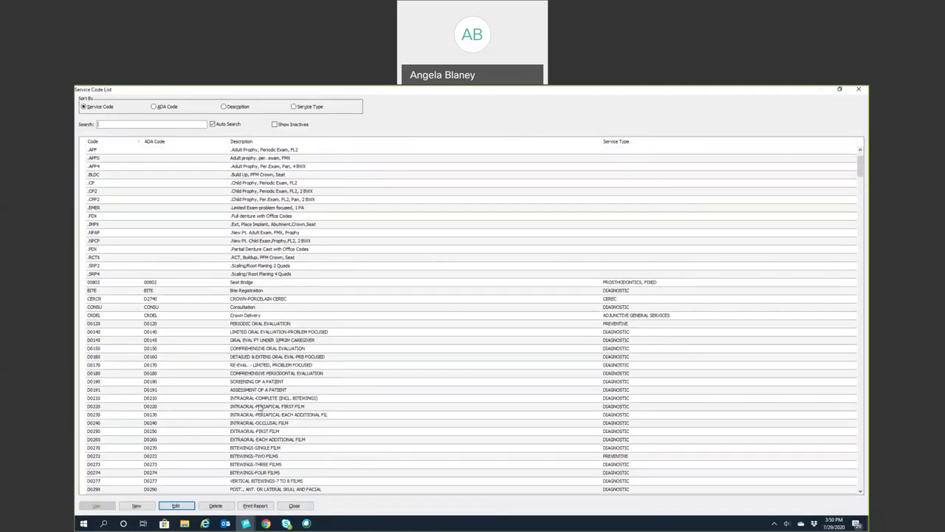
pyautogui.click(260, 398)
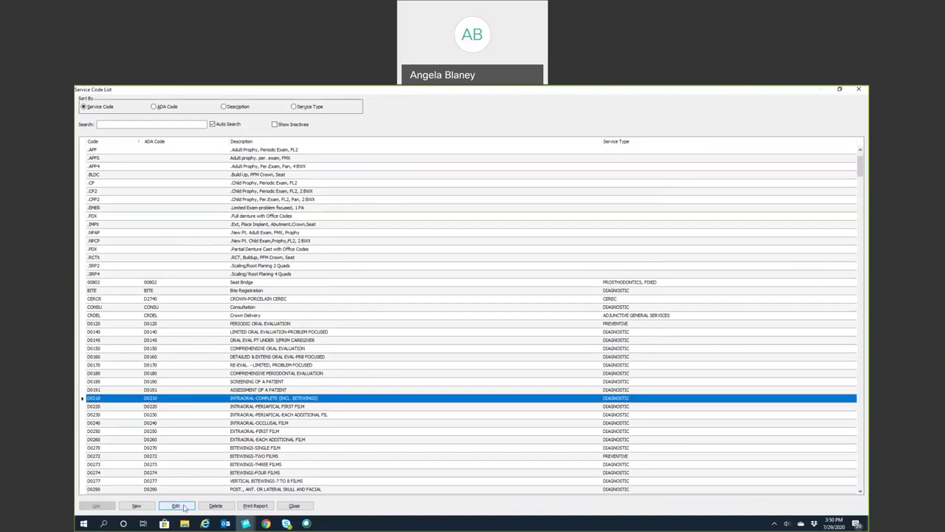
pyautogui.click(182, 506)
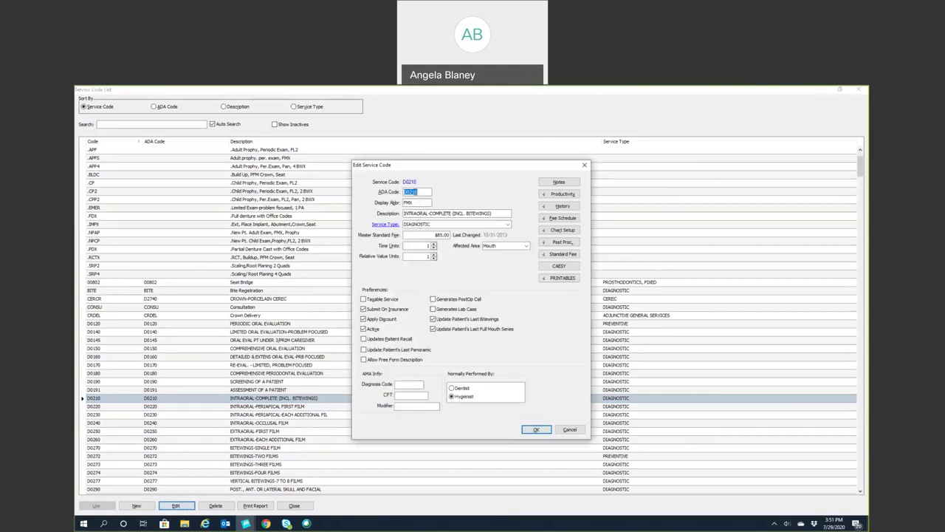
# Step: Enter d0120 as the display abbreviation of service code D0210, replace it with FMX, and save the code
pyautogui.click(416, 201)
pyautogui.moveTo(411, 202); pyautogui.dragTo(384, 211)
pyautogui.write('d0120')
pyautogui.doubleClick(418, 202)
pyautogui.write('FM')
pyautogui.click(495, 213)
pyautogui.click(540, 431)
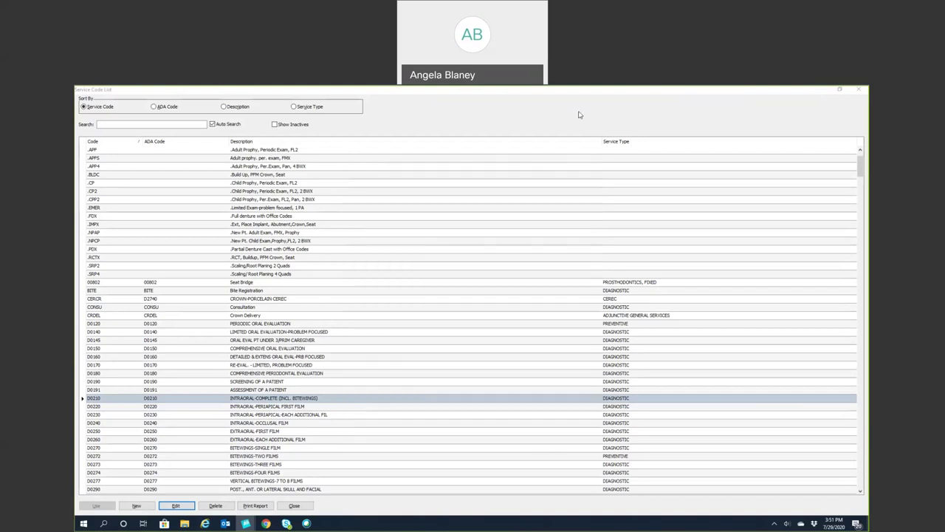
# Step: Close the Service Code List, return to the schedule, and open the last person's chart, acknowledging the patient alerts
pyautogui.click(854, 90)
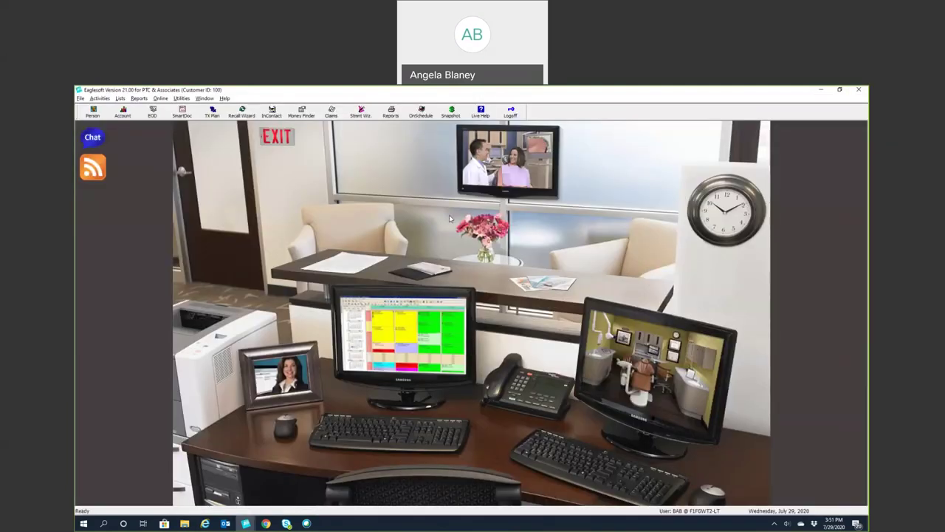
pyautogui.click(389, 319)
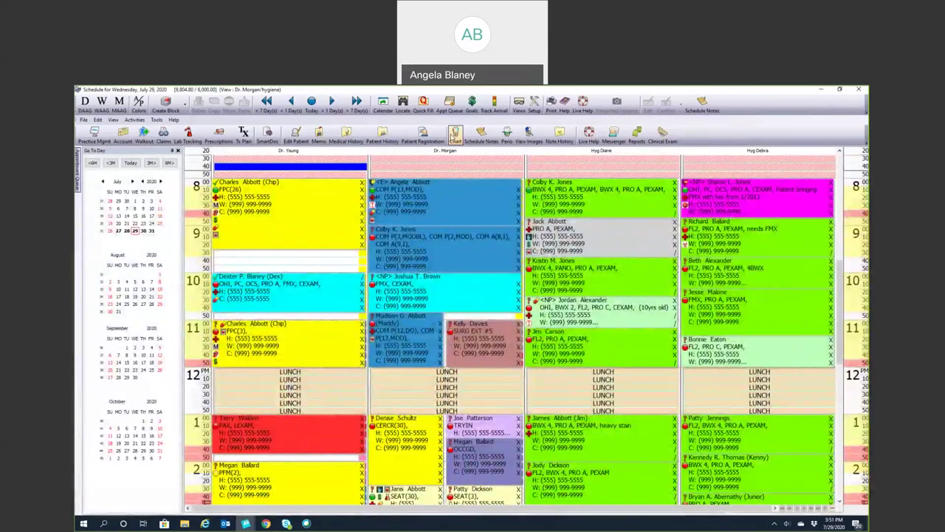
pyautogui.click(454, 134)
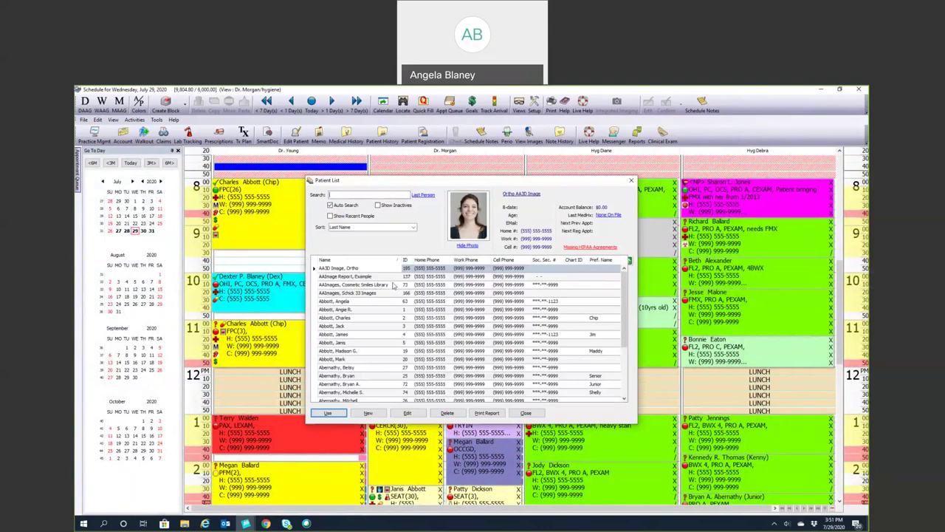
pyautogui.click(429, 197)
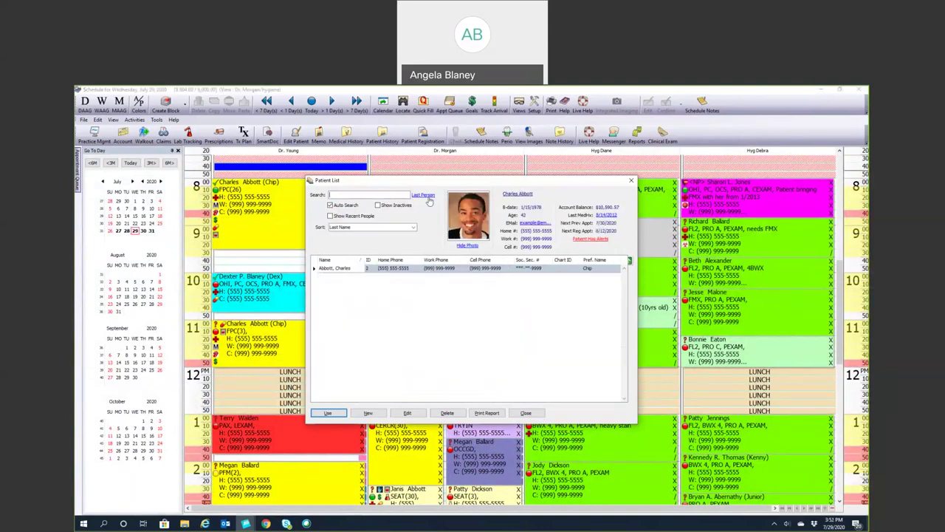
pyautogui.click(329, 413)
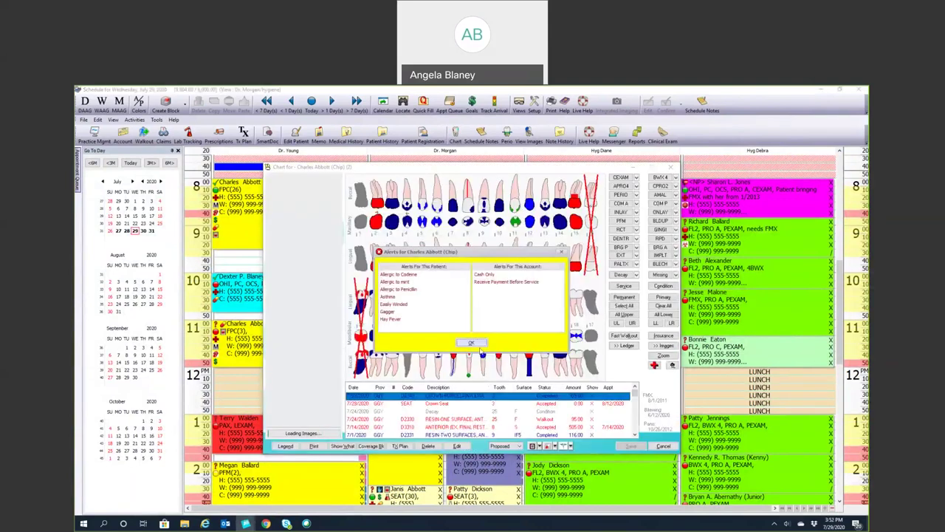
pyautogui.press('Return')
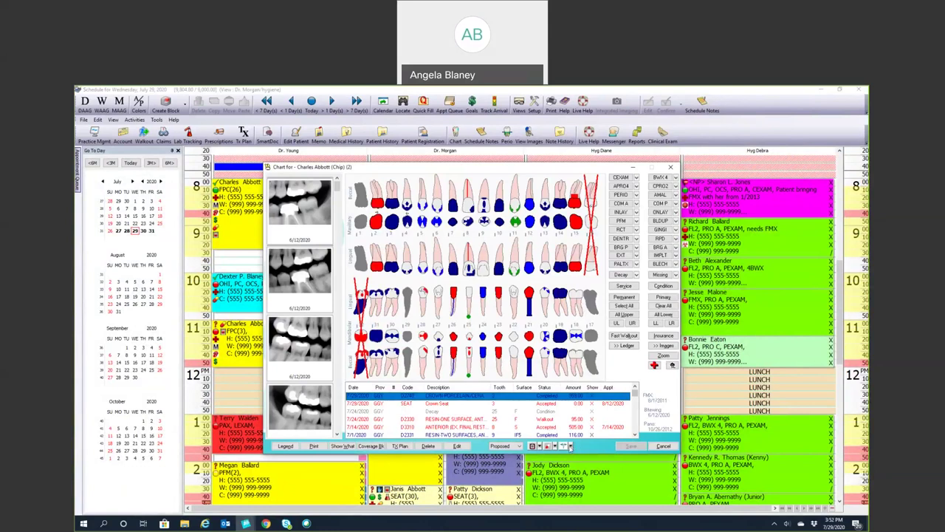
# Step: Review the clinical and practice management shortcut lists in the patient's chart, and close the chart
pyautogui.click(572, 446)
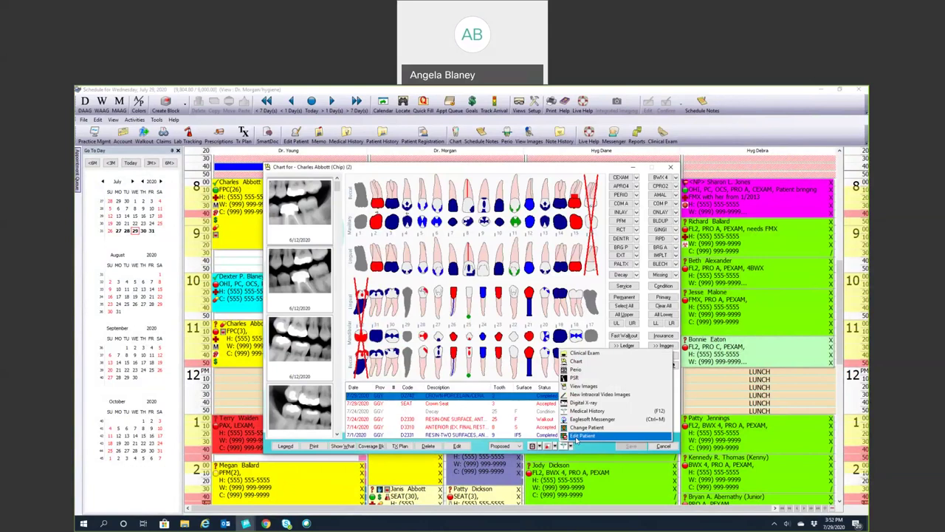
pyautogui.click(587, 449)
pyautogui.click(558, 448)
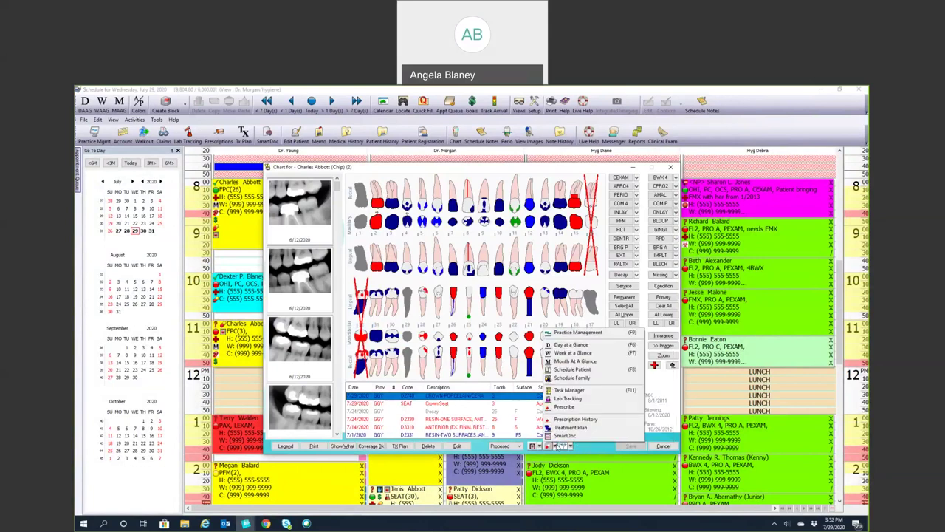
pyautogui.click(689, 378)
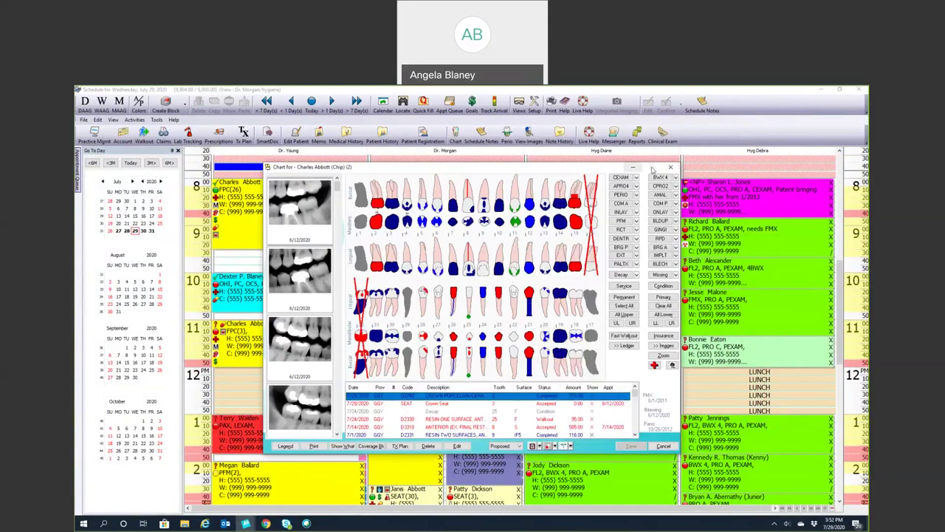
pyautogui.click(669, 168)
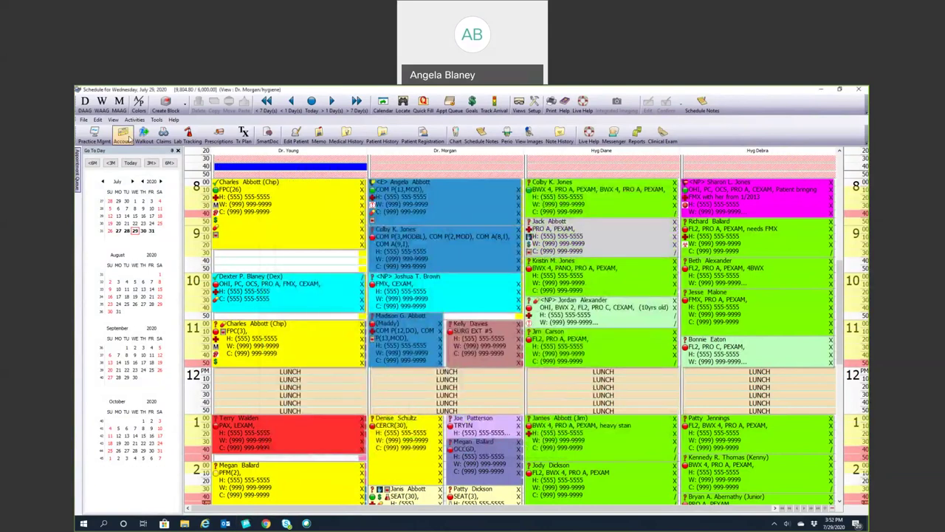
# Step: View the last person's account, acknowledging the account alerts and declining to apply unassigned credits, and close the account
pyautogui.click(124, 136)
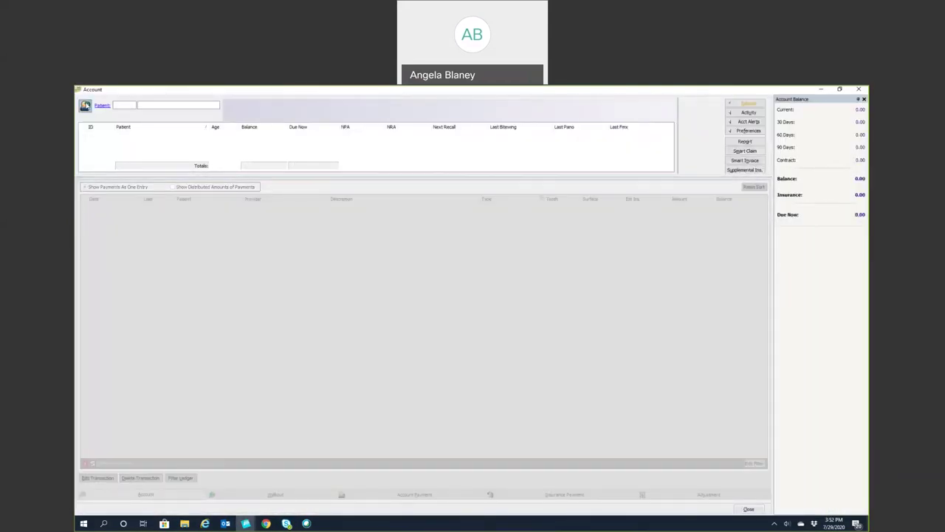
pyautogui.click(85, 105)
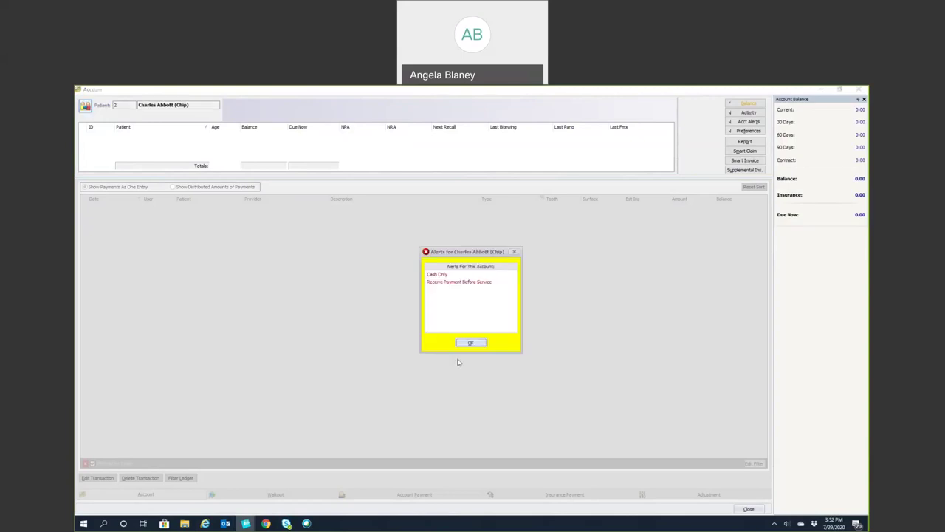
pyautogui.click(471, 344)
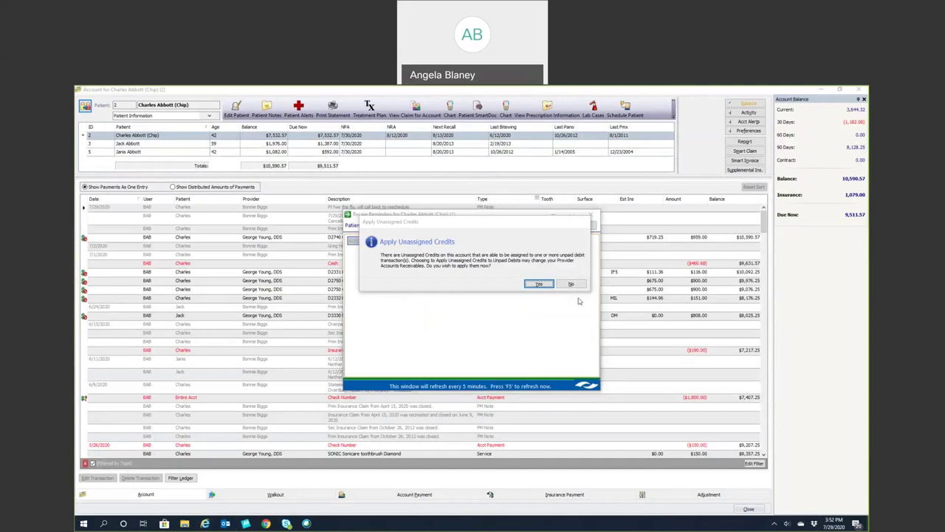
pyautogui.click(572, 285)
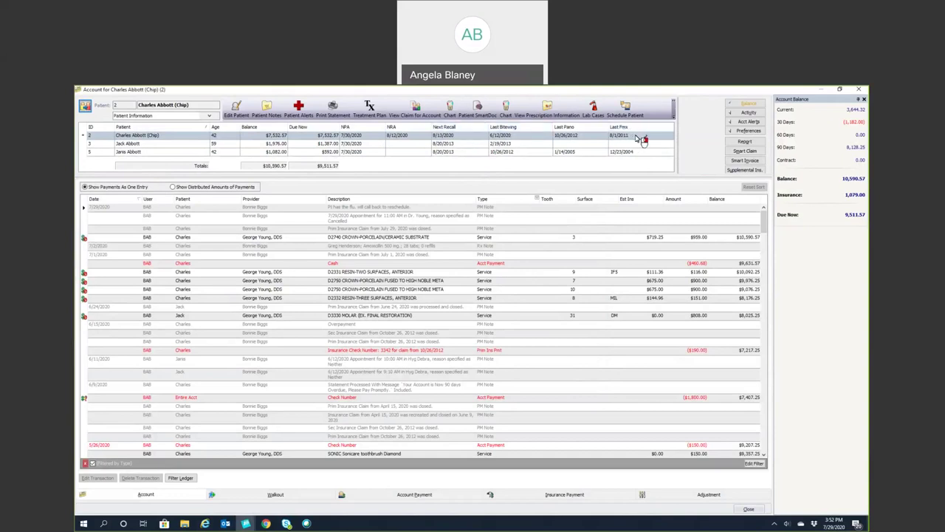
pyautogui.click(855, 89)
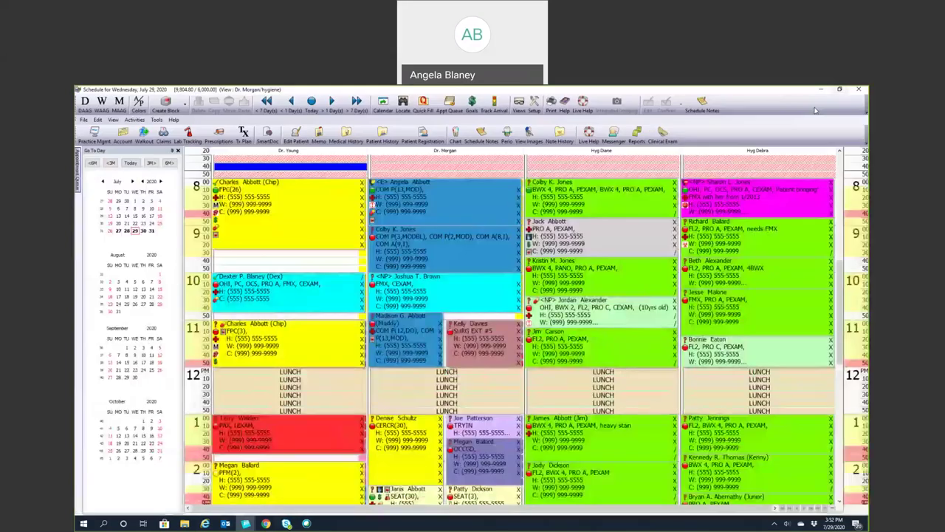
# Step: View the last X-ray dates in a new perio exam for the last person, and close the exam
pyautogui.click(526, 133)
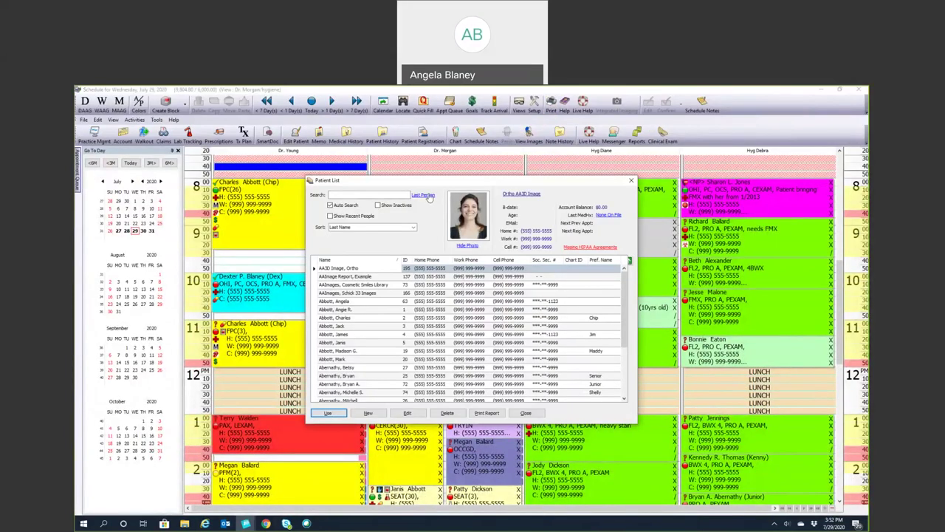
pyautogui.click(427, 196)
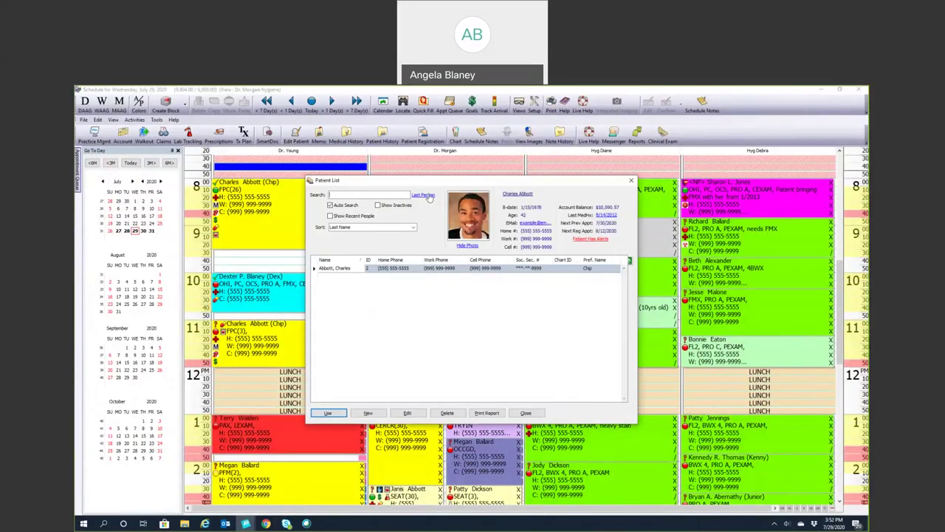
pyautogui.click(328, 414)
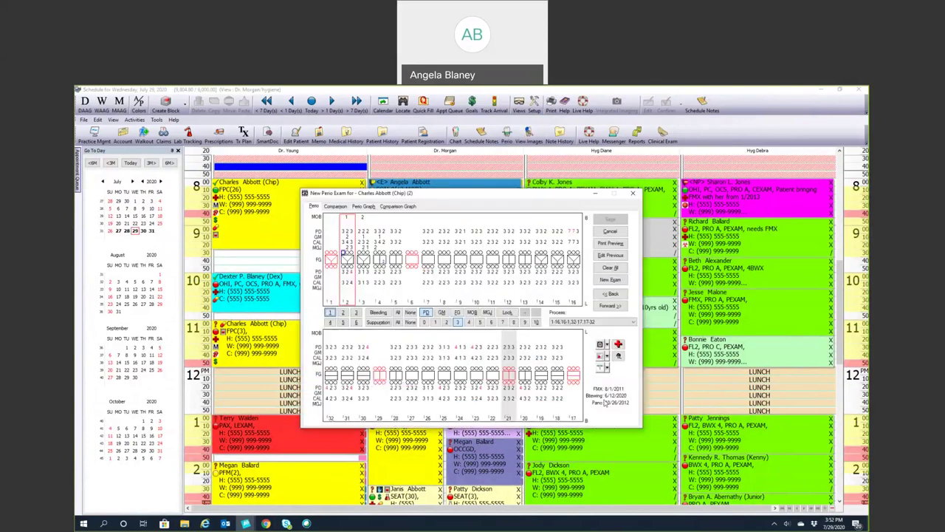
pyautogui.click(633, 192)
# Step: Return to Practice Management and open service code D0274, Bitewings-Four Films, from the Service Codes list for review
pyautogui.click(111, 142)
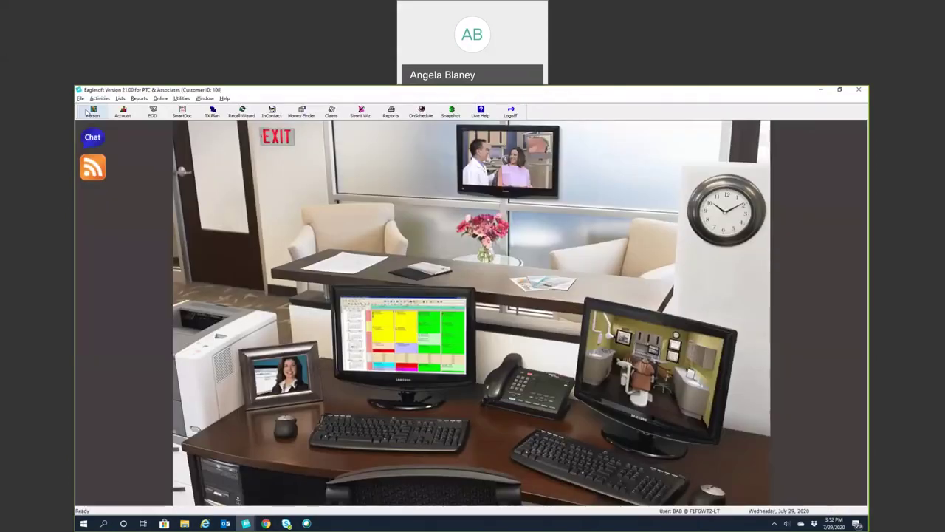
pyautogui.click(119, 98)
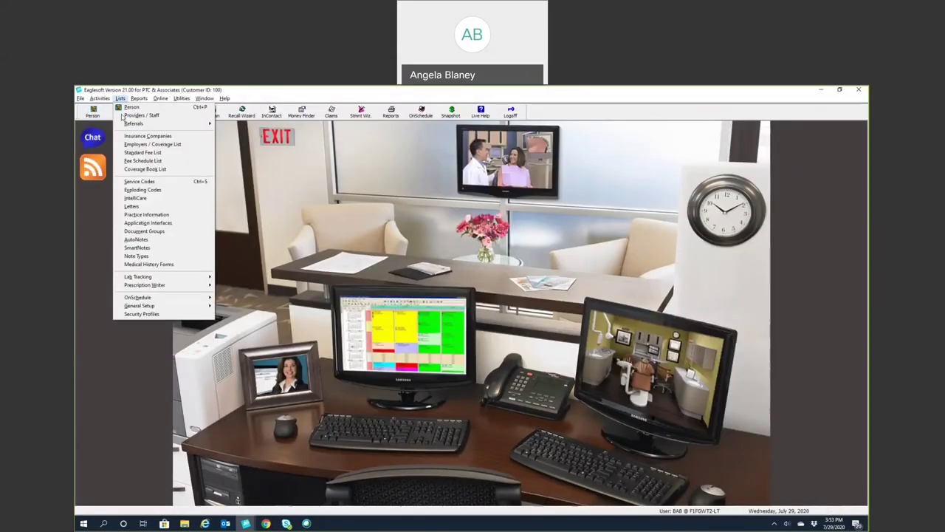
pyautogui.click(133, 183)
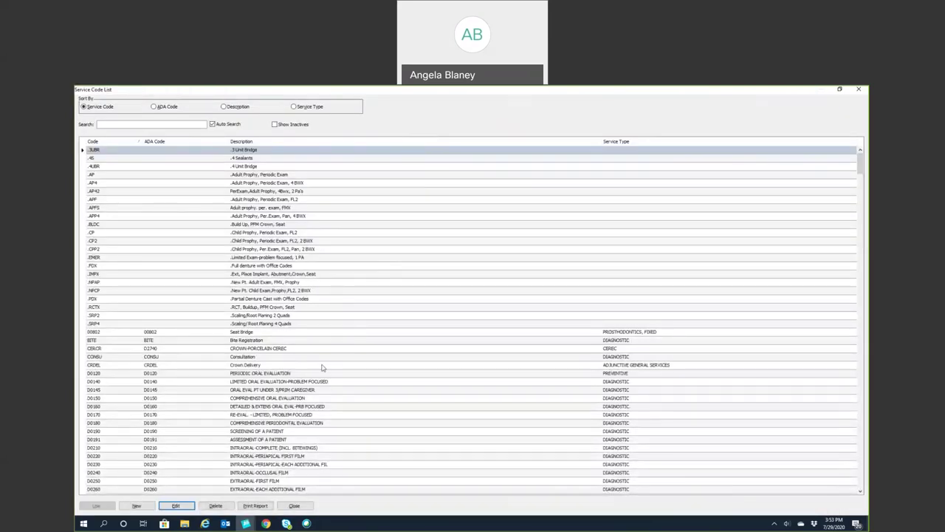
pyautogui.scroll(-3, 295, 396)
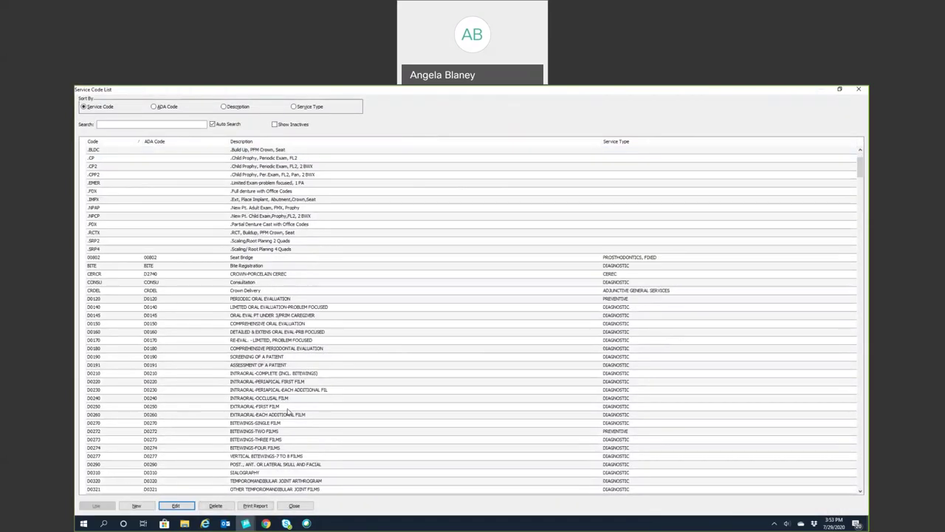
pyautogui.click(273, 447)
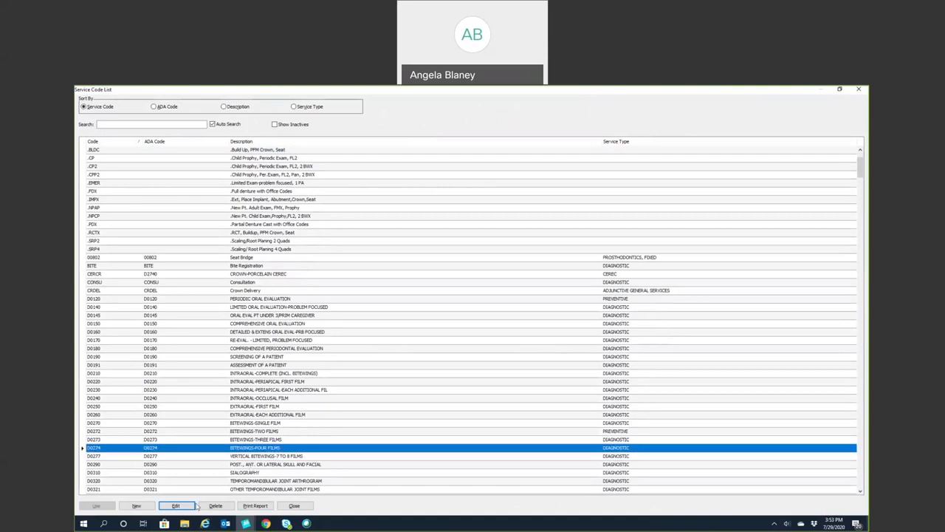
pyautogui.click(190, 506)
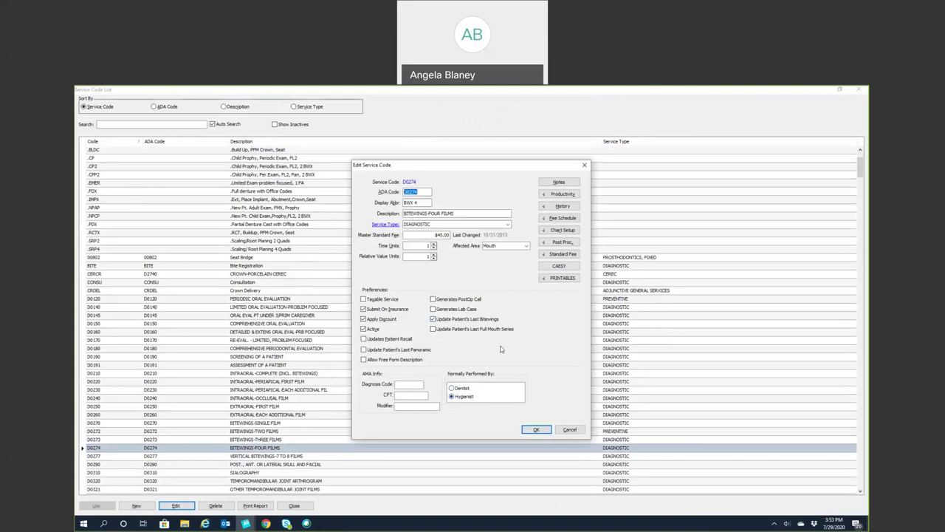
# Step: Examine the Chart Setup button group options of service code D0274, and close the code without changing them
pyautogui.click(559, 230)
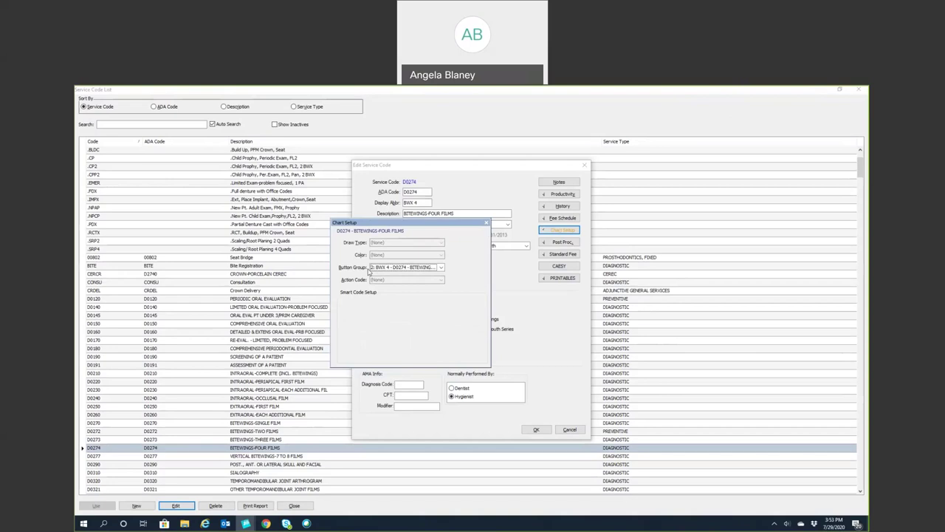
pyautogui.click(441, 267)
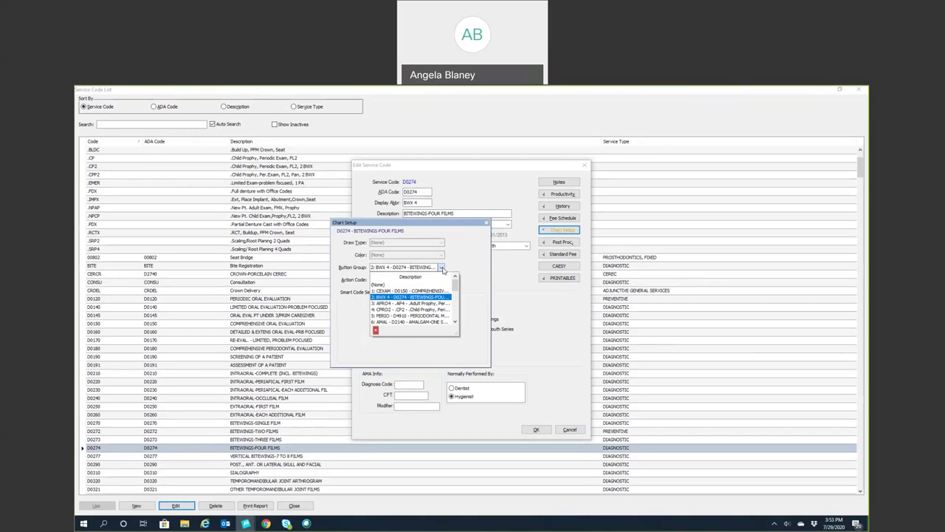
pyautogui.click(442, 268)
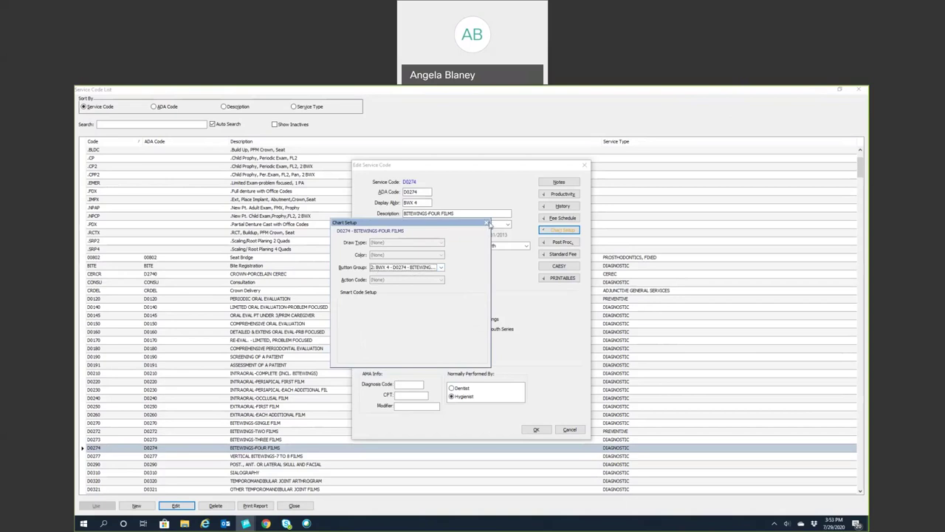
pyautogui.click(485, 222)
pyautogui.click(537, 430)
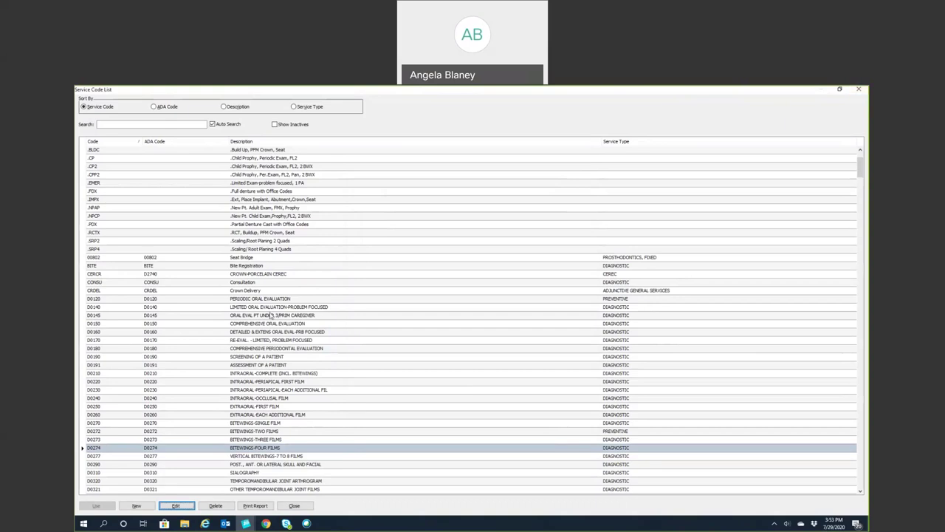
# Step: Review the setup of service code CERCR, Crown-Porcelain Cerec, and close both the code and the service code list
pyautogui.click(260, 275)
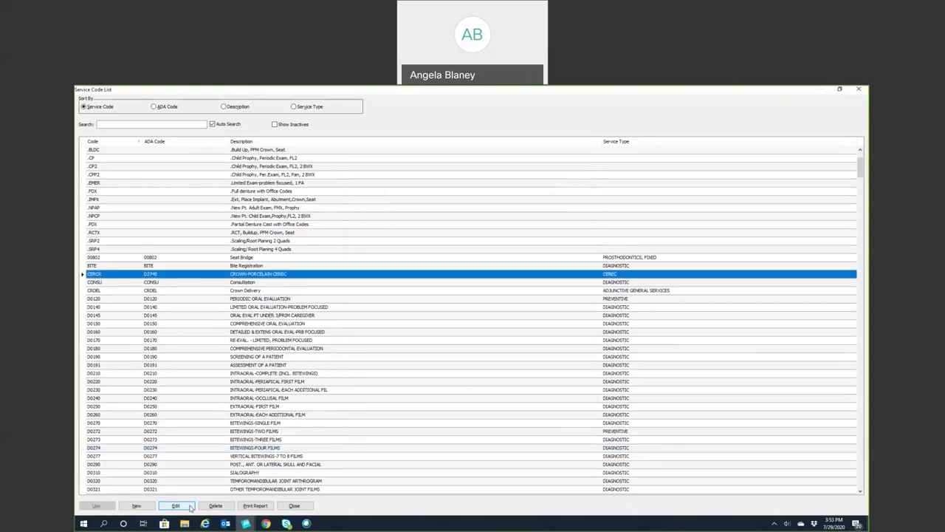
pyautogui.click(191, 507)
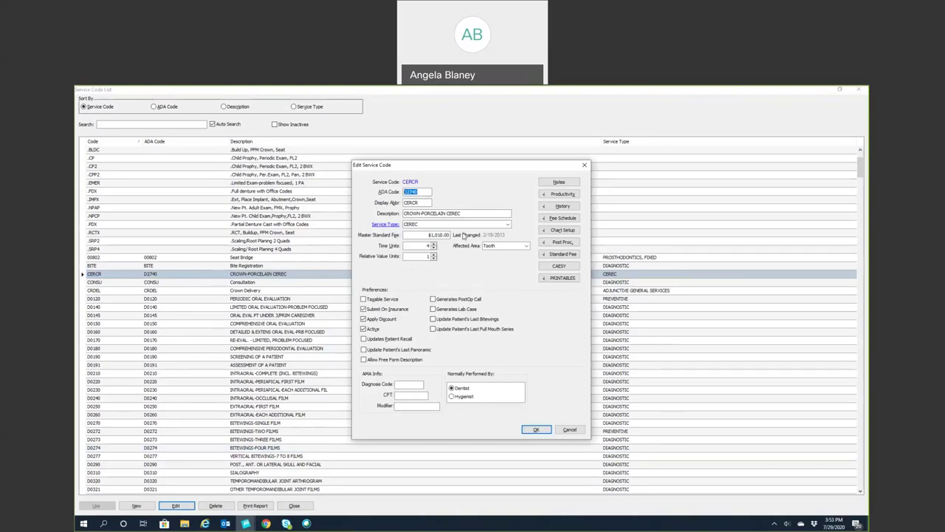
pyautogui.click(583, 165)
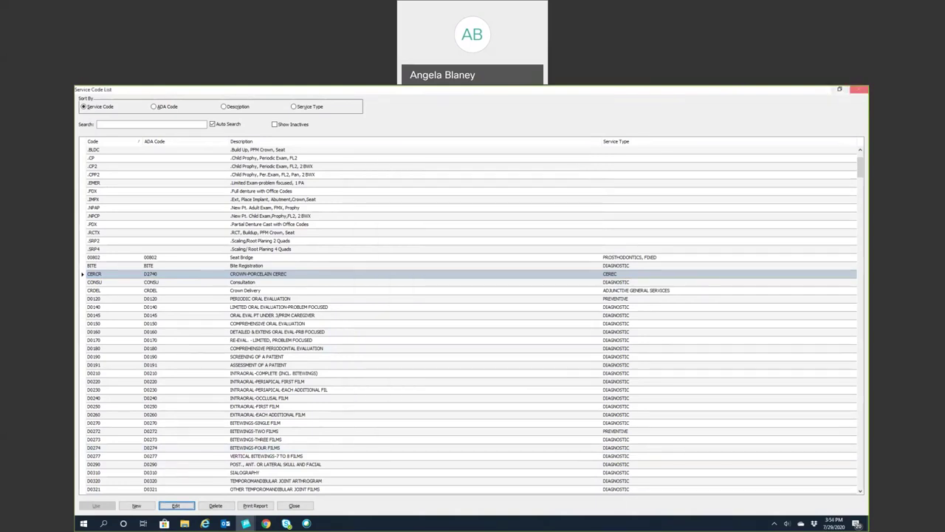
pyautogui.click(858, 90)
# Step: Open exploding code .AP4 from the Exploding Codes list and review its display abbreviation and button group
pyautogui.click(120, 98)
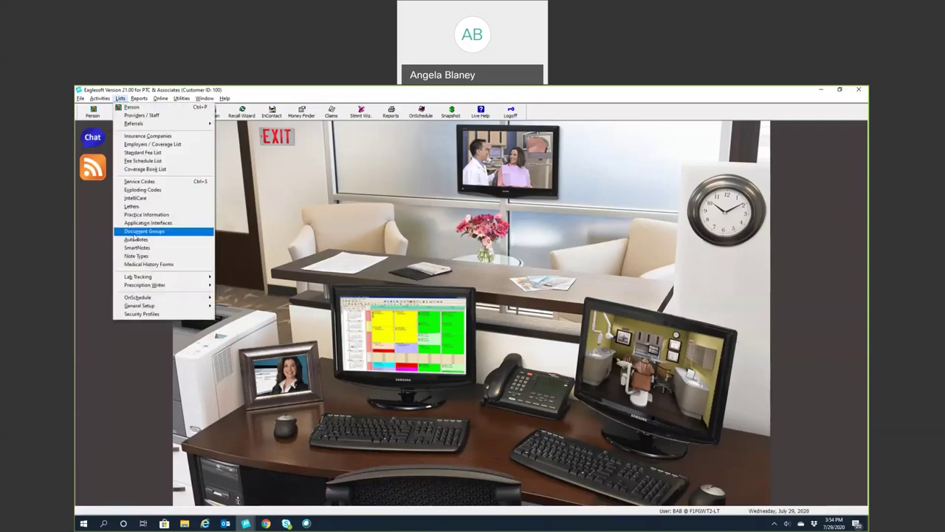
pyautogui.click(142, 190)
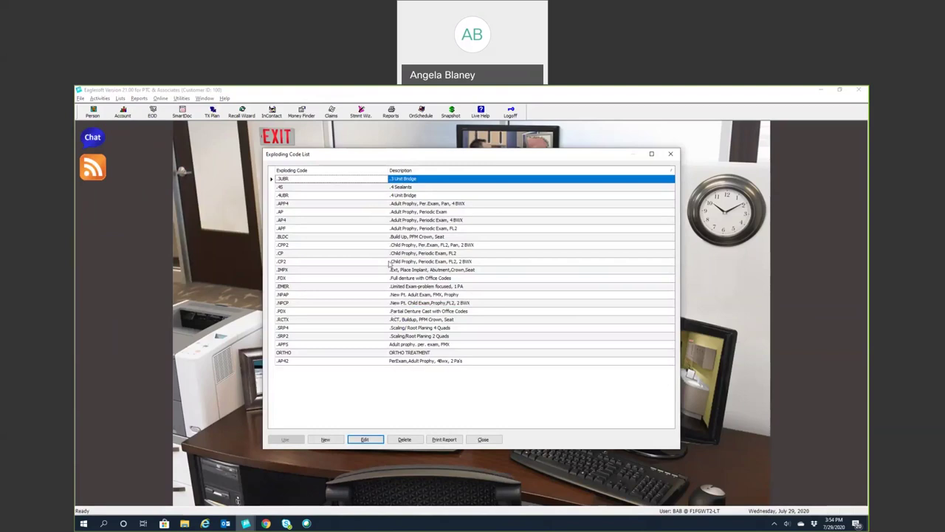
pyautogui.click(391, 220)
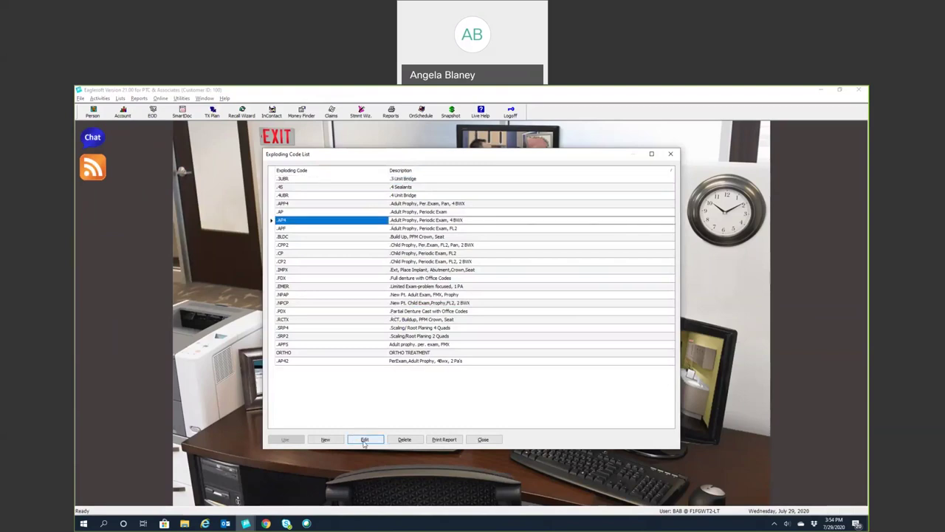
pyautogui.click(365, 440)
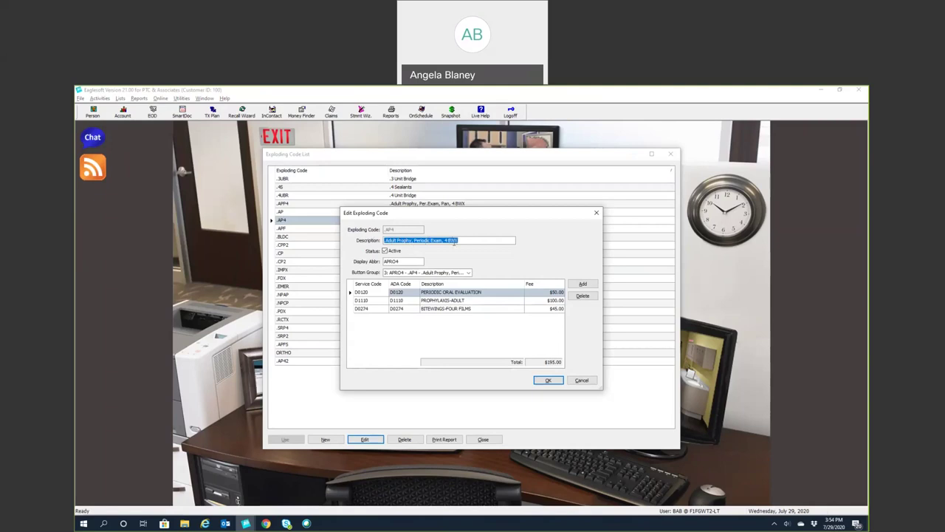
pyautogui.click(411, 261)
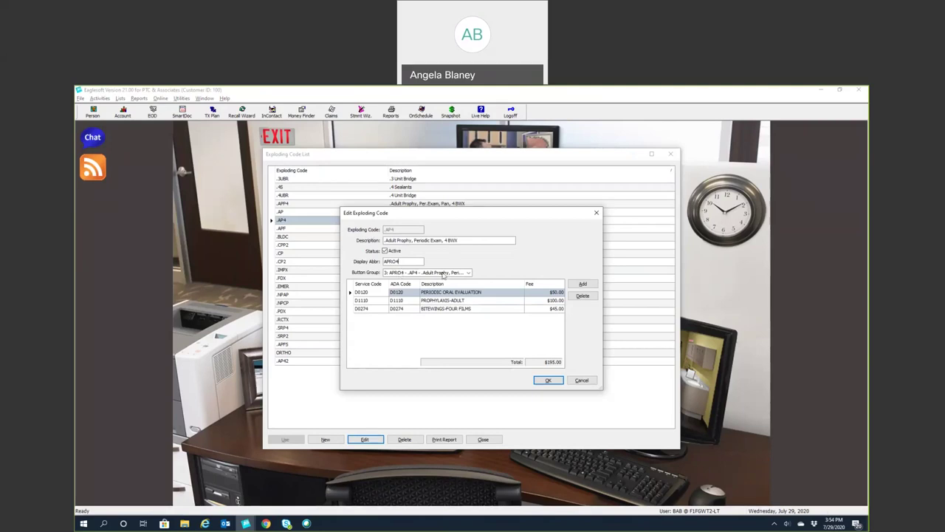
pyautogui.click(468, 274)
pyautogui.click(467, 273)
# Step: Add an empty service line to exploding code .AP4, delete that line, and accept the code
pyautogui.click(583, 284)
pyautogui.click(374, 317)
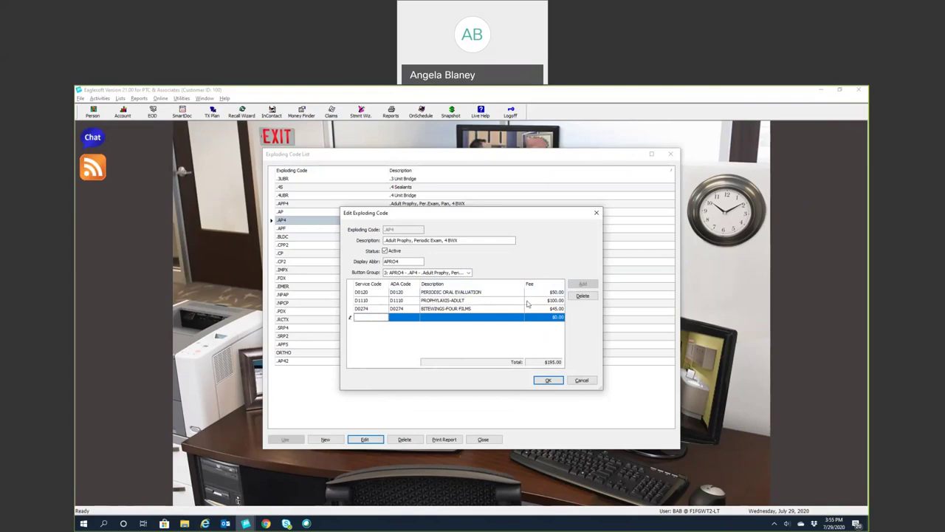
pyautogui.click(583, 296)
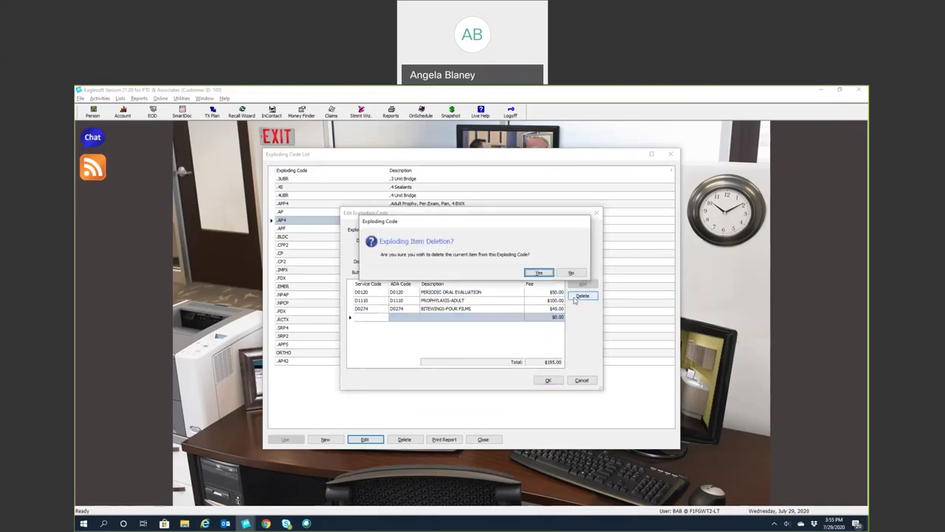
pyautogui.click(539, 273)
pyautogui.click(547, 379)
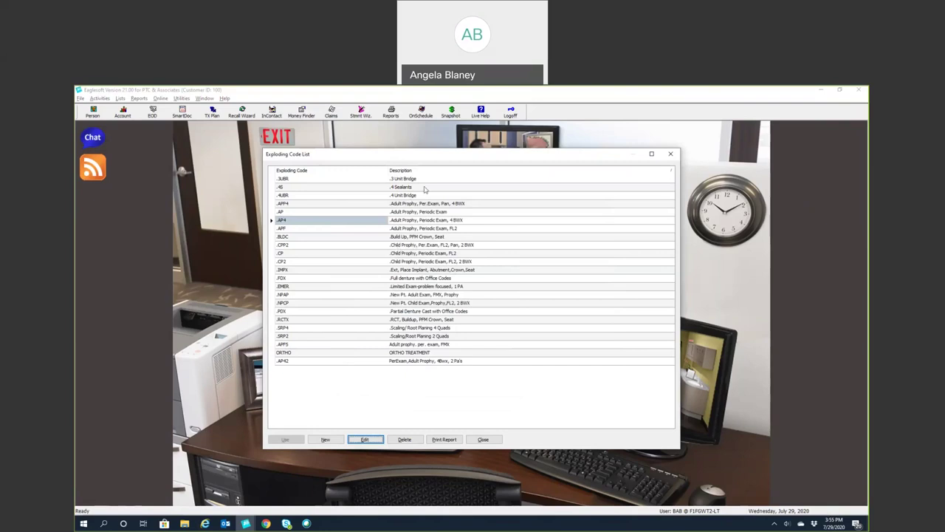
# Step: Review the services grouped in exploding code .IMPX, and close both the code and the Exploding Code List
pyautogui.click(418, 271)
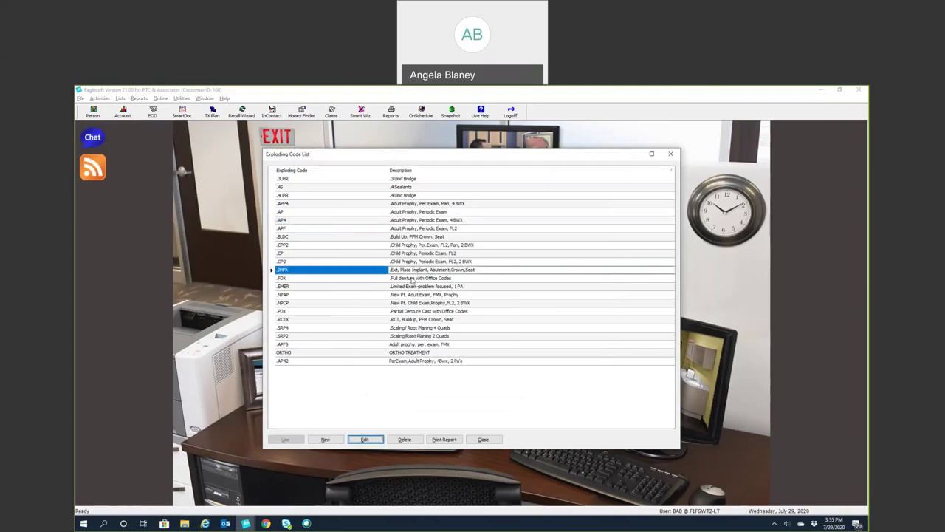
pyautogui.click(353, 439)
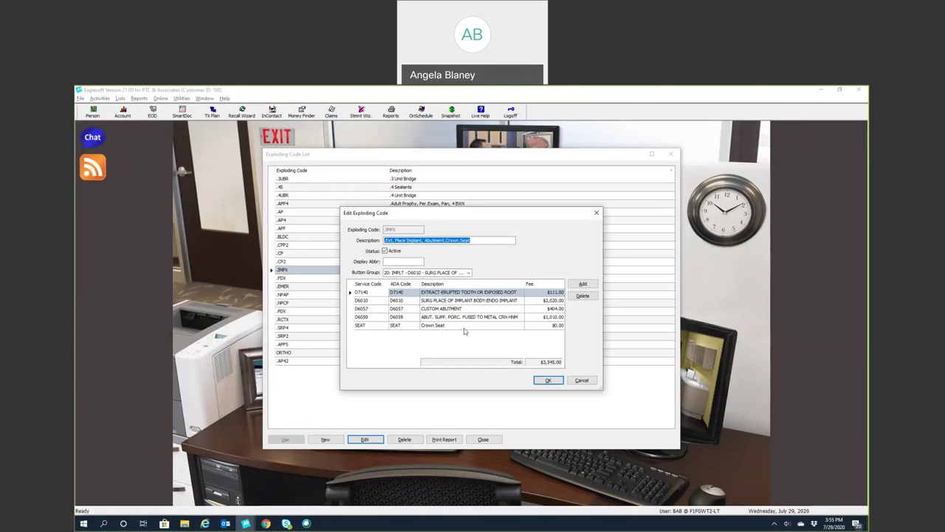
pyautogui.click(545, 381)
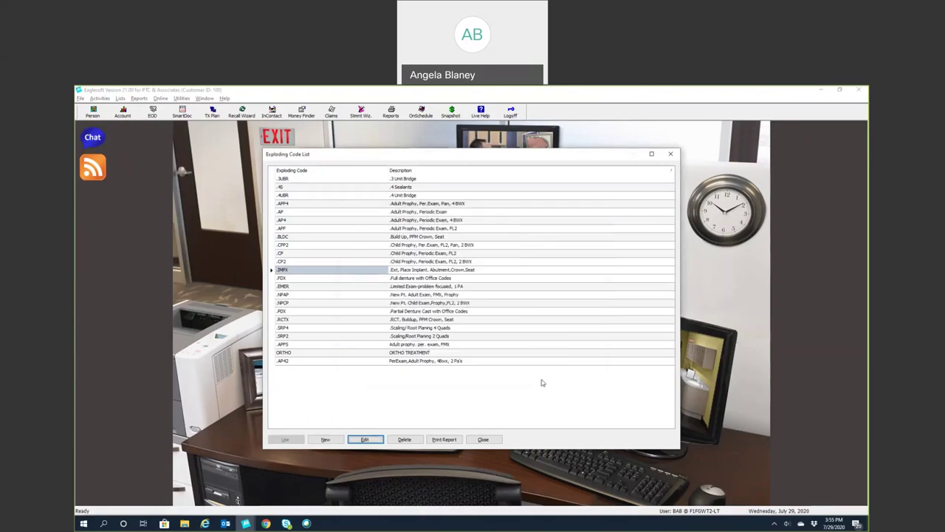
pyautogui.click(483, 439)
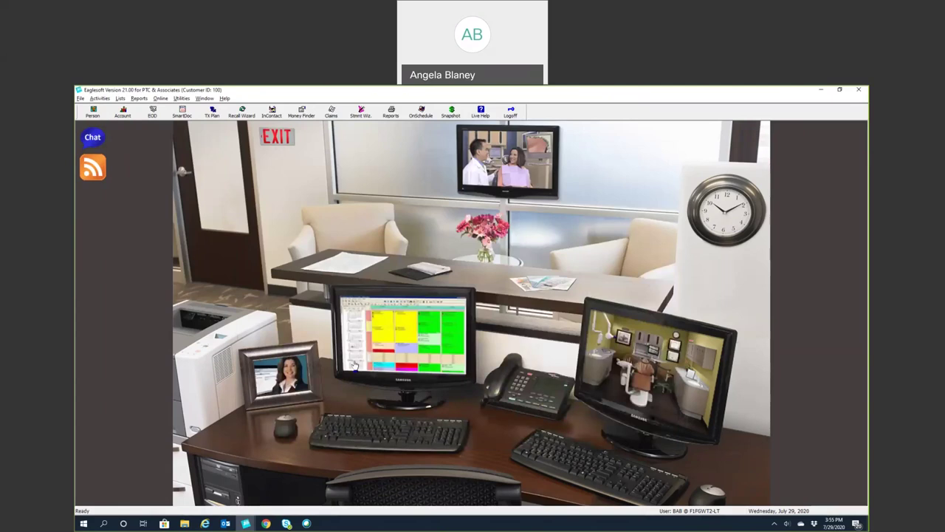
# Step: Open OnSchedule, select the 8:00 AM appointment in Hyg Diane's column, and move the schedule six months ahead
pyautogui.click(354, 364)
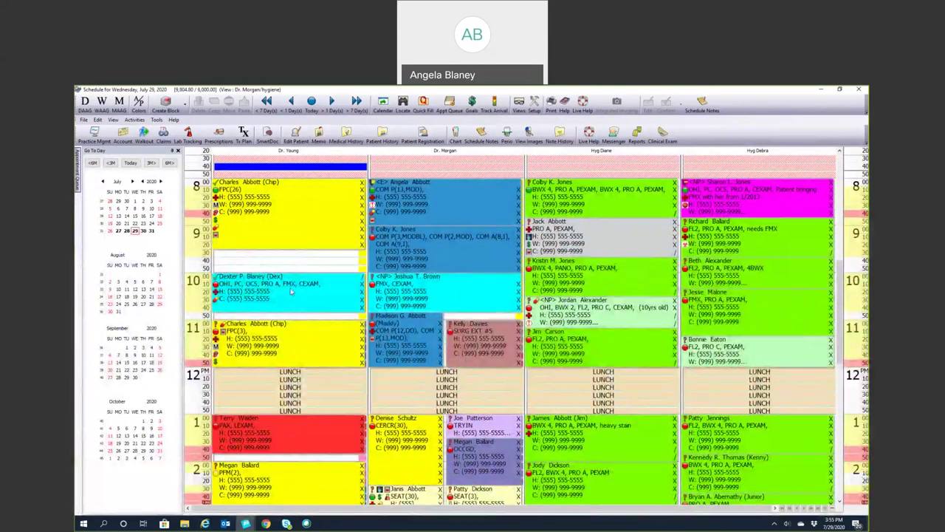
pyautogui.click(607, 190)
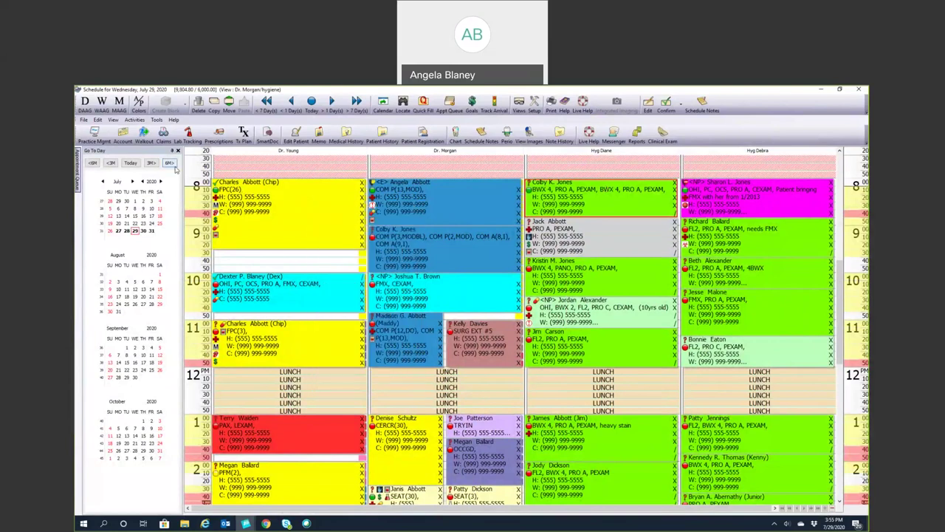
pyautogui.click(169, 164)
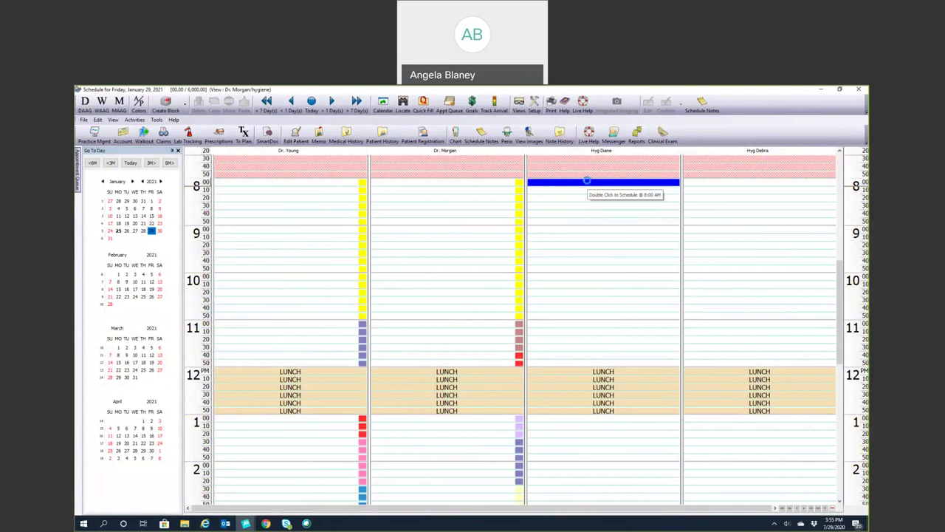
# Step: Start an 8:00 AM appointment with Hyg Diane on 01/29/2021 for the last person, dismissing the alerts and reminders, and cancel it without saving
pyautogui.doubleClick(587, 185)
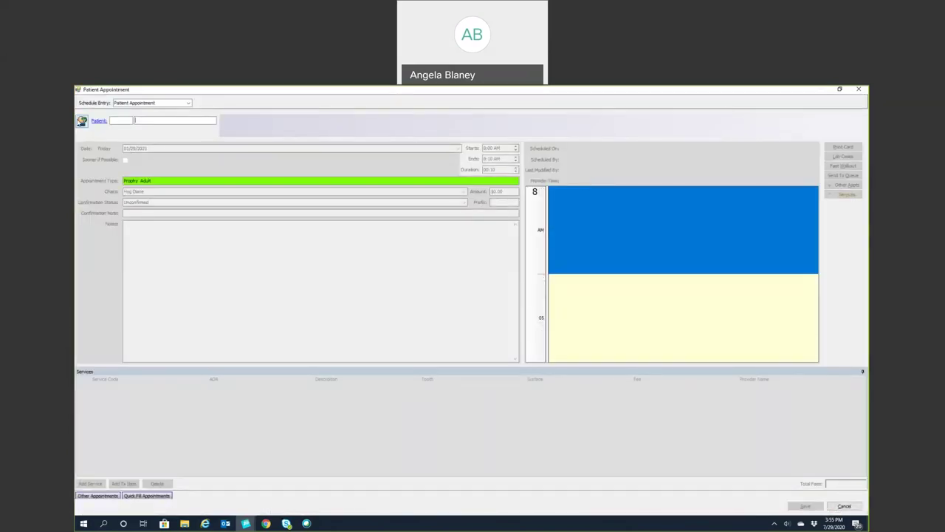
pyautogui.click(81, 121)
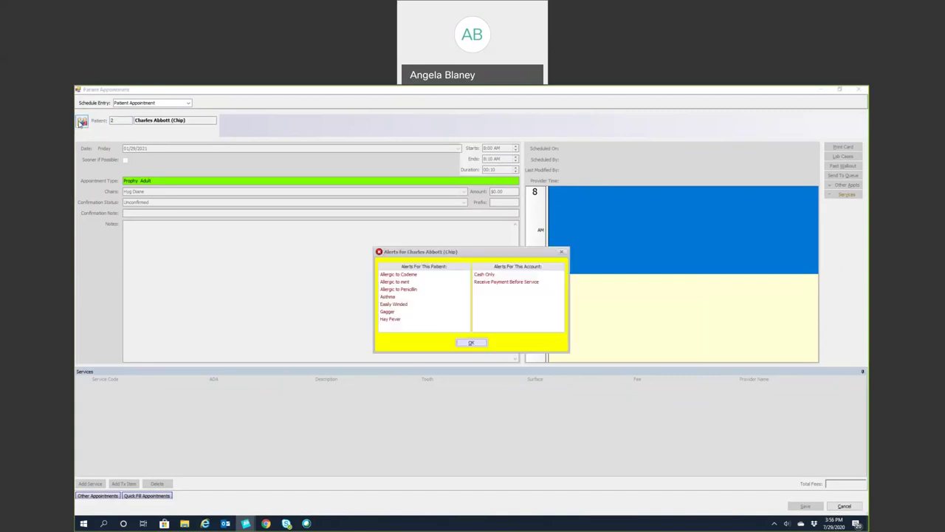
pyautogui.click(472, 344)
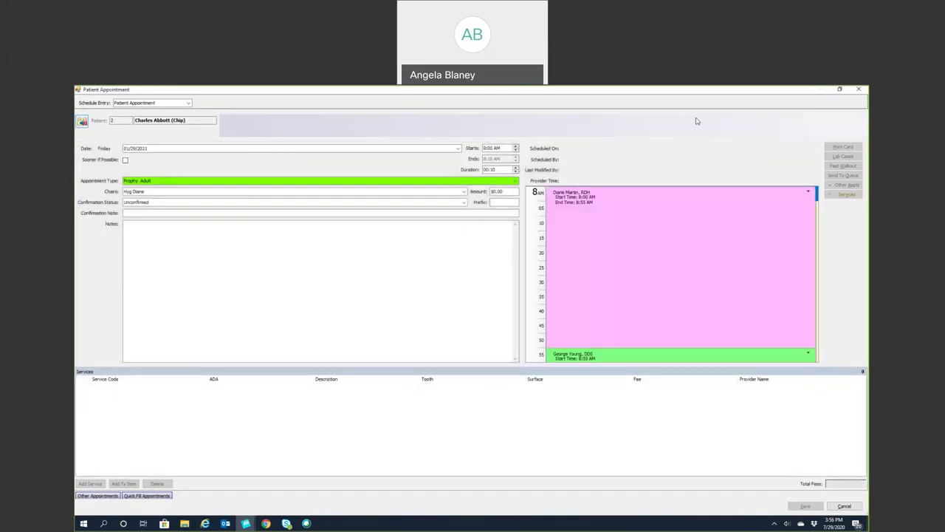
pyautogui.press('Tab')
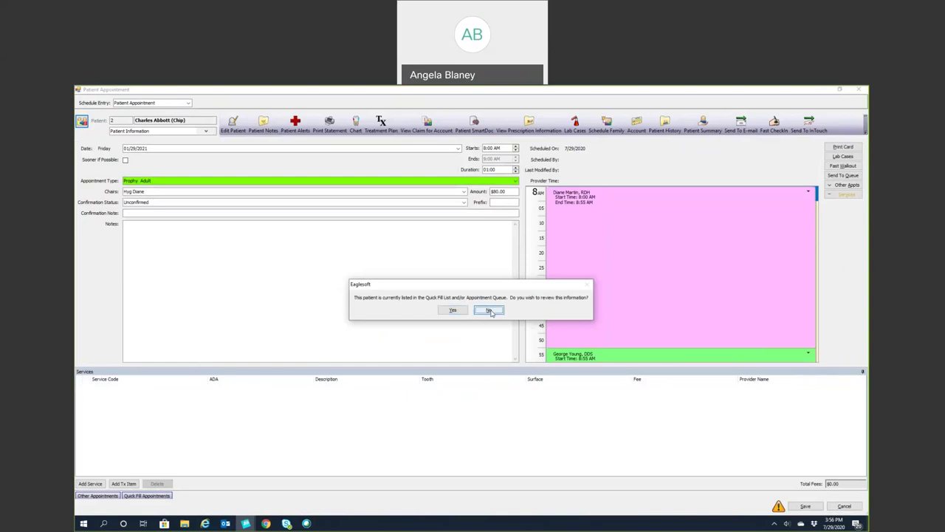
pyautogui.press('Return')
pyautogui.press('Return')
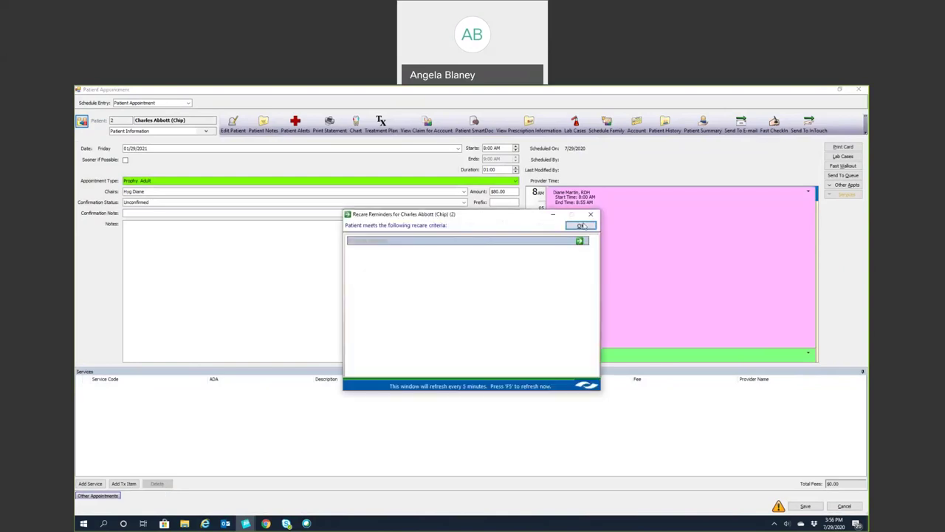
pyautogui.press('Return')
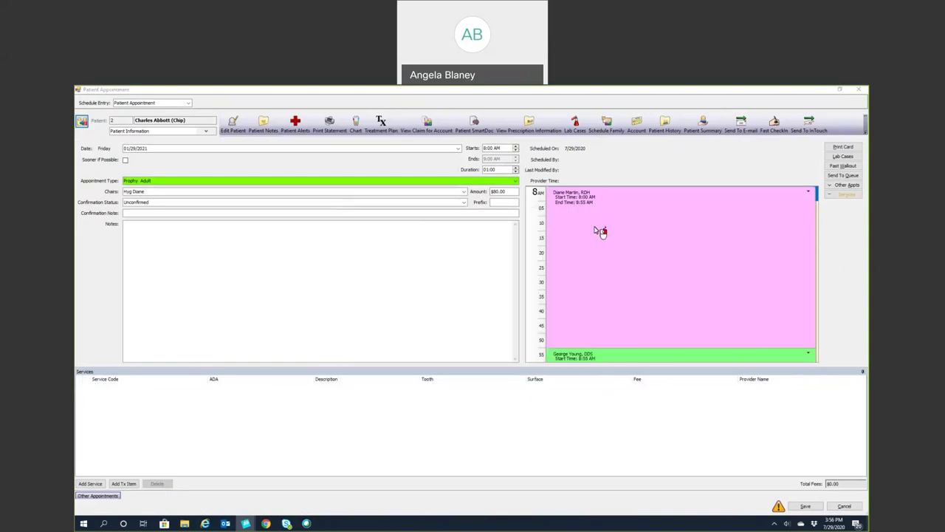
pyautogui.click(860, 93)
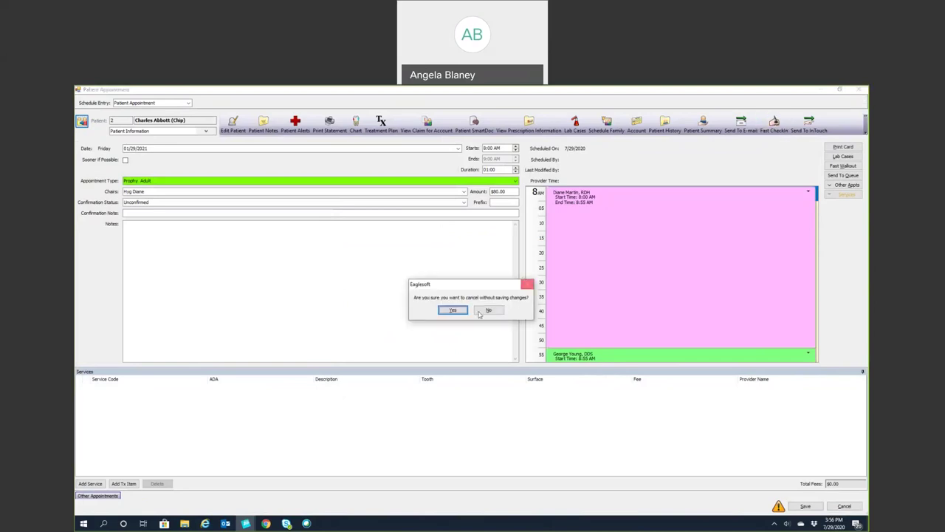
pyautogui.click(453, 310)
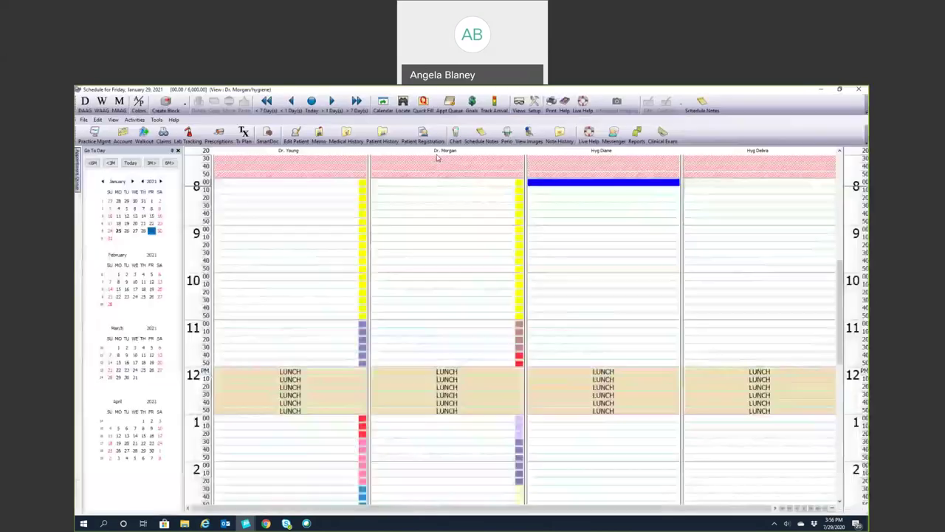
# Step: Return to today's schedule, open the chart of Hyg Diane's 8:00 AM patient, and select the three Walkout services dated 6/12/2020
pyautogui.click(311, 101)
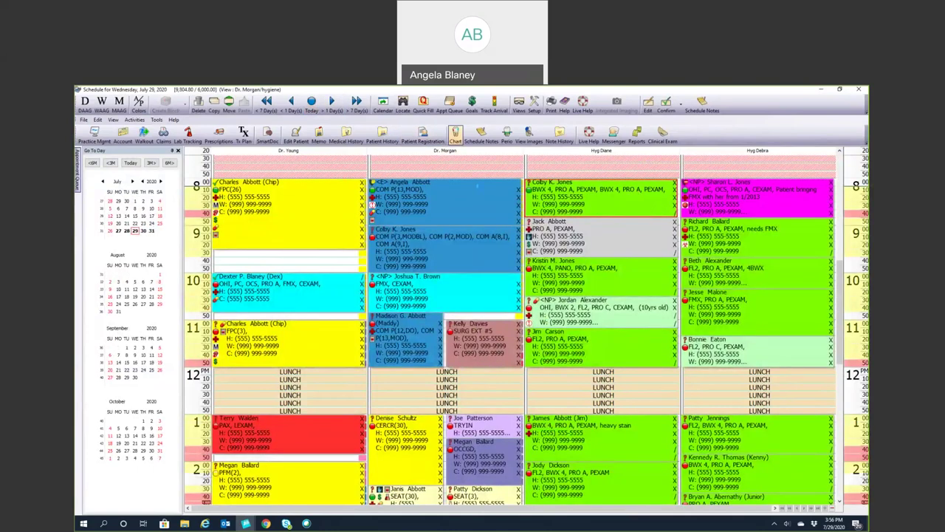
pyautogui.click(455, 135)
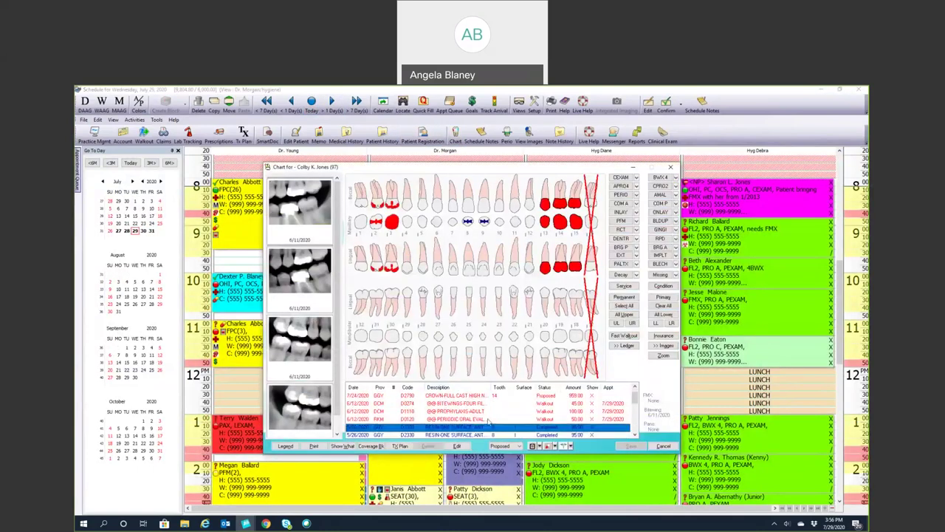
pyautogui.click(462, 404)
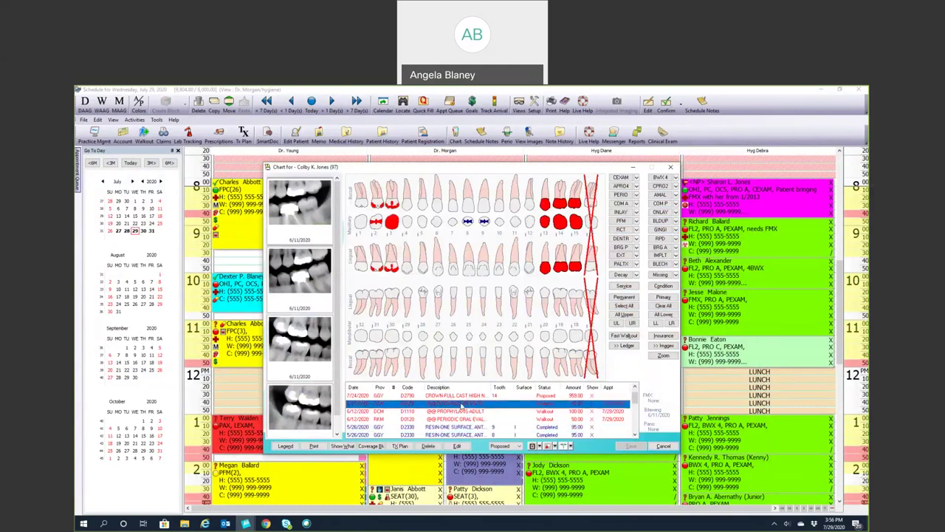
pyautogui.moveTo(463, 405); pyautogui.dragTo(463, 420)
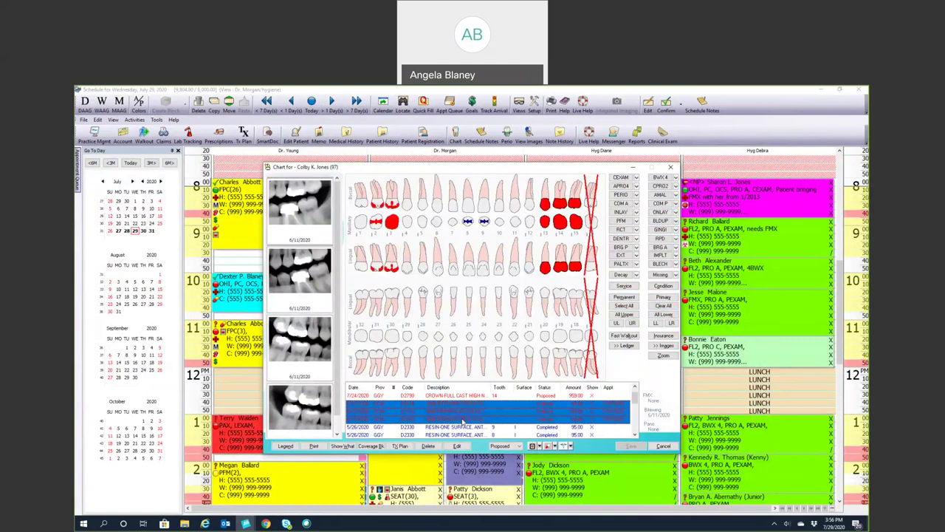
# Step: Try to post the selected Walkout services to the walkout, review the available actions, and cancel the chart
pyautogui.rightClick(463, 415)
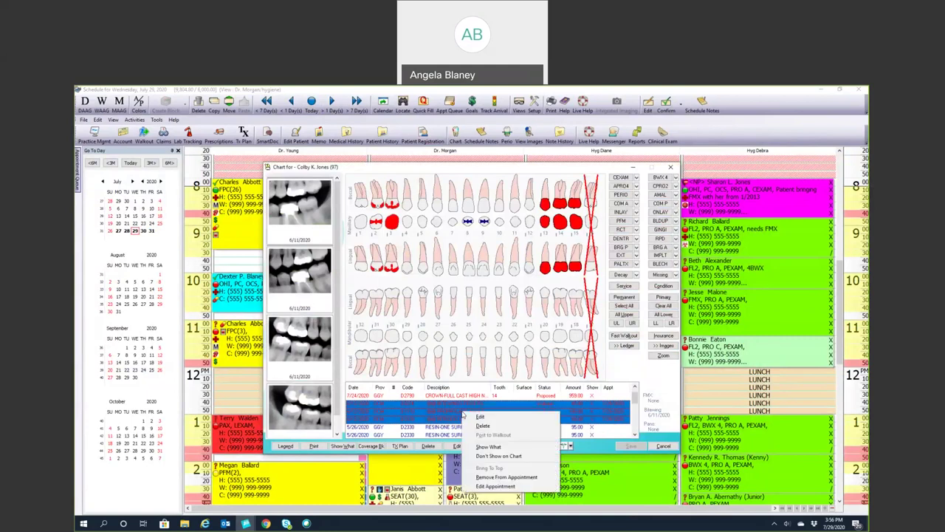
pyautogui.click(489, 433)
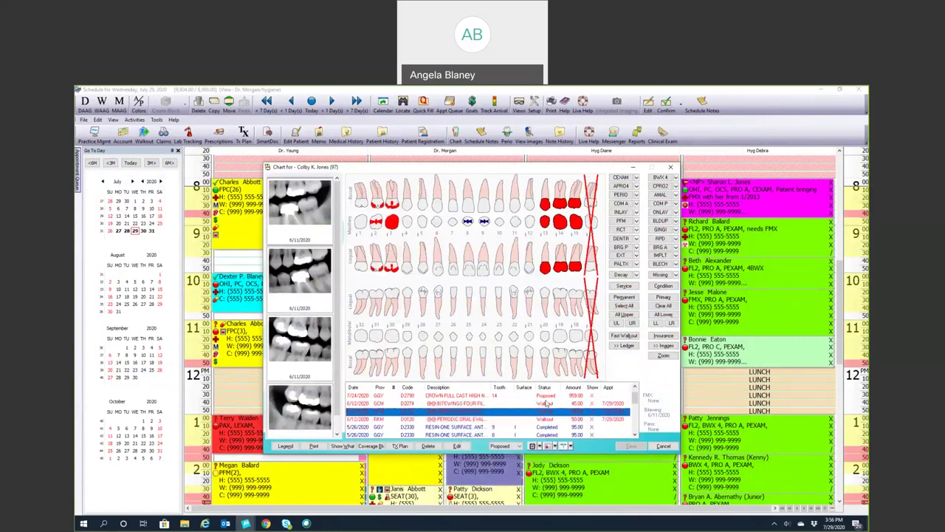
pyautogui.rightClick(543, 416)
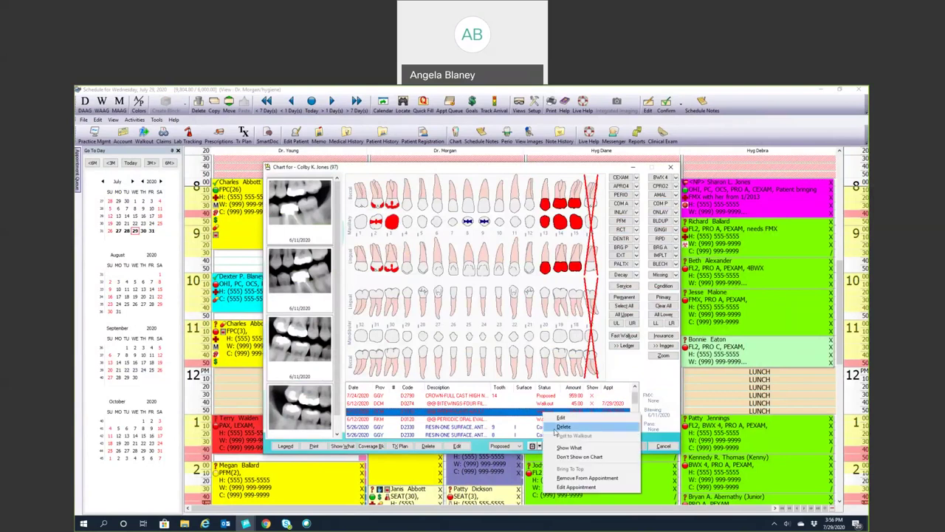
pyautogui.click(625, 446)
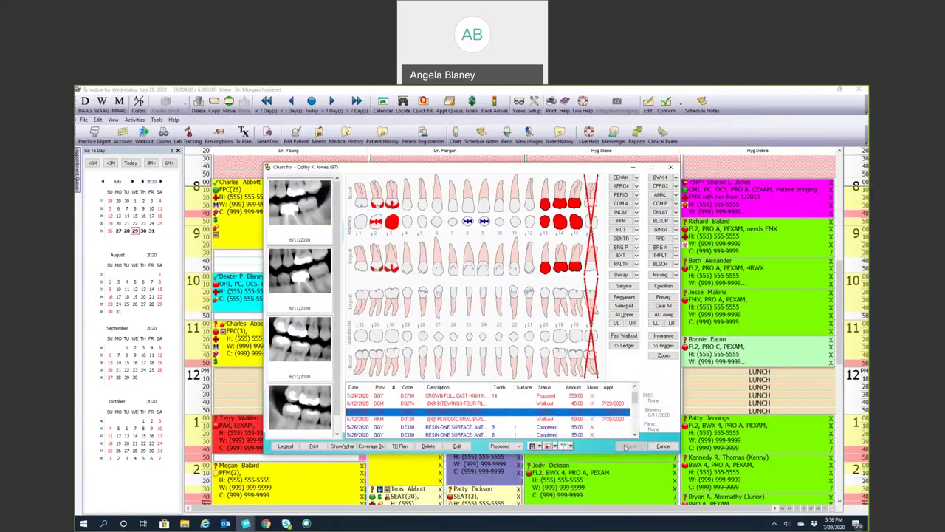
pyautogui.click(663, 447)
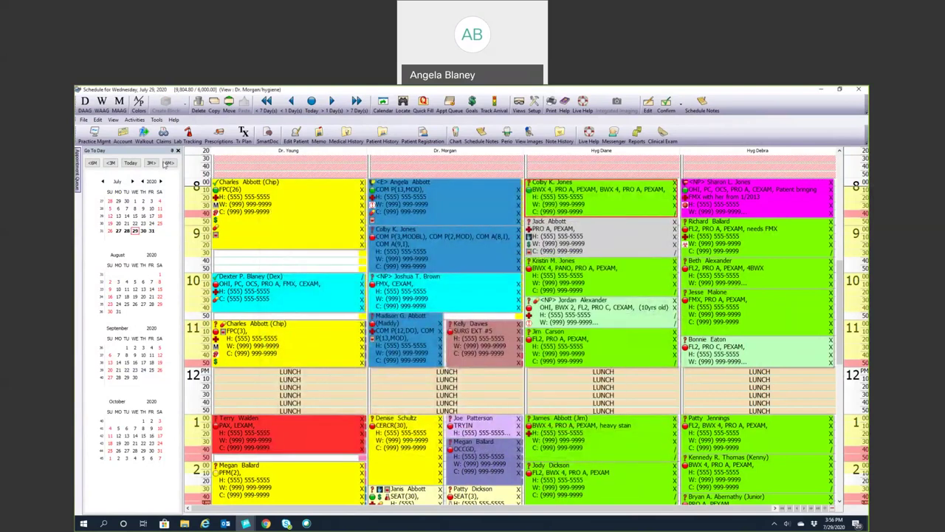
# Step: Move six months ahead to 01/29/2021, start an 8:00 AM appointment with Hyg Diane, and review the patient's Quick Fill and planned services
pyautogui.click(169, 163)
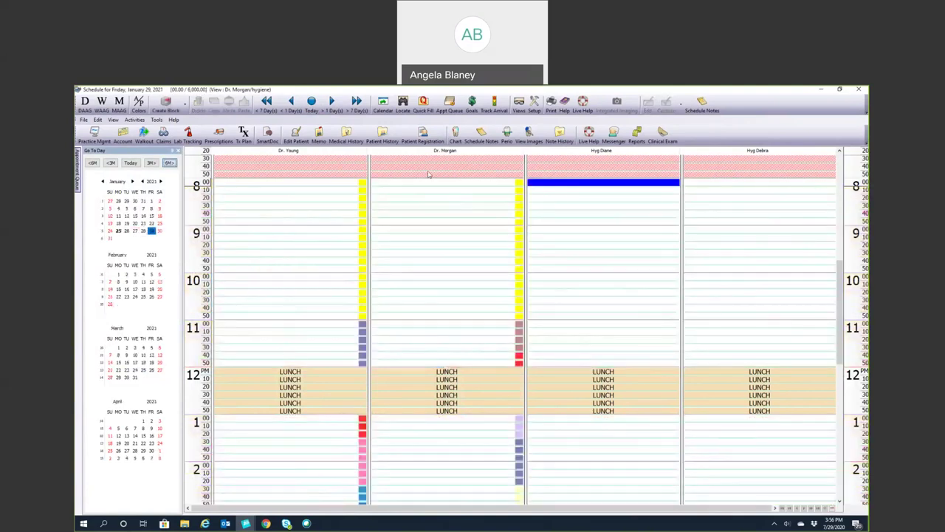
pyautogui.doubleClick(580, 182)
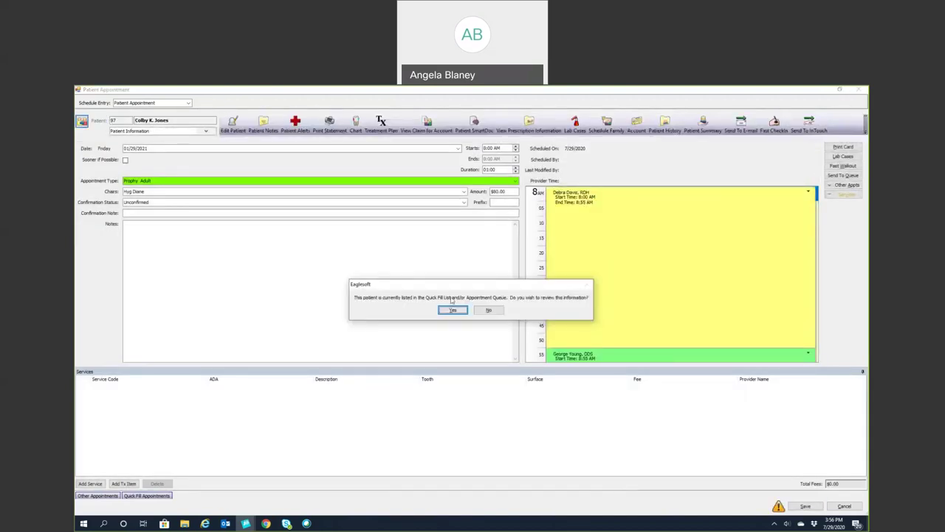
pyautogui.click(451, 310)
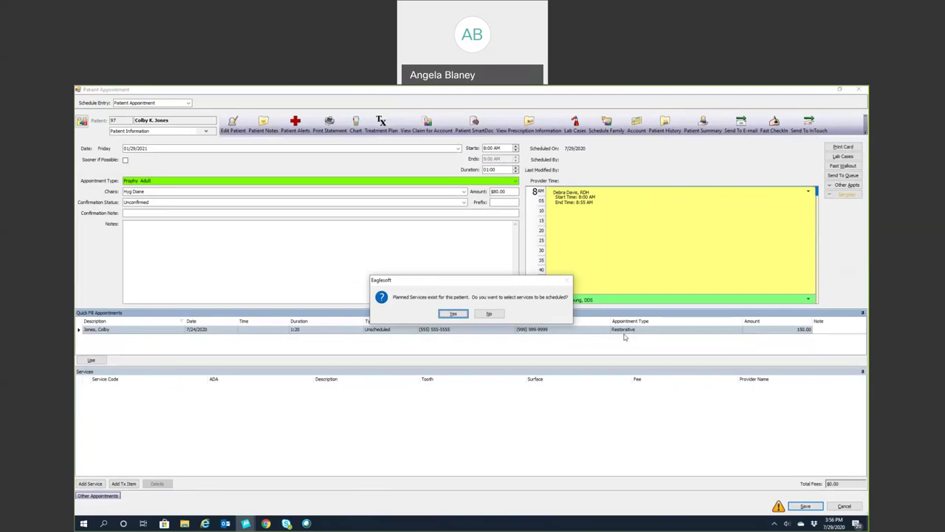
pyautogui.click(450, 314)
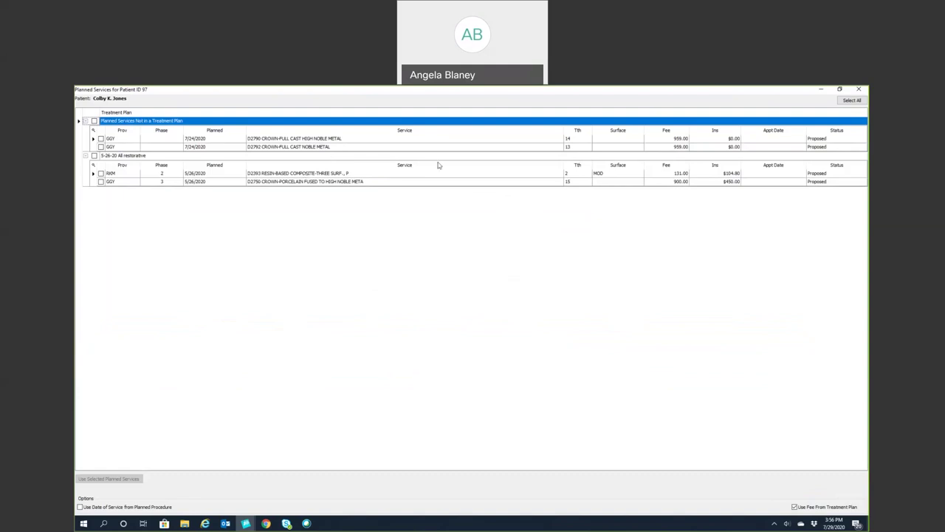
# Step: Close the planned services without selecting any and add the .APF code (Adult Prophy, Periodic Exam, FL2) to the appointment
pyautogui.click(859, 89)
pyautogui.click(581, 225)
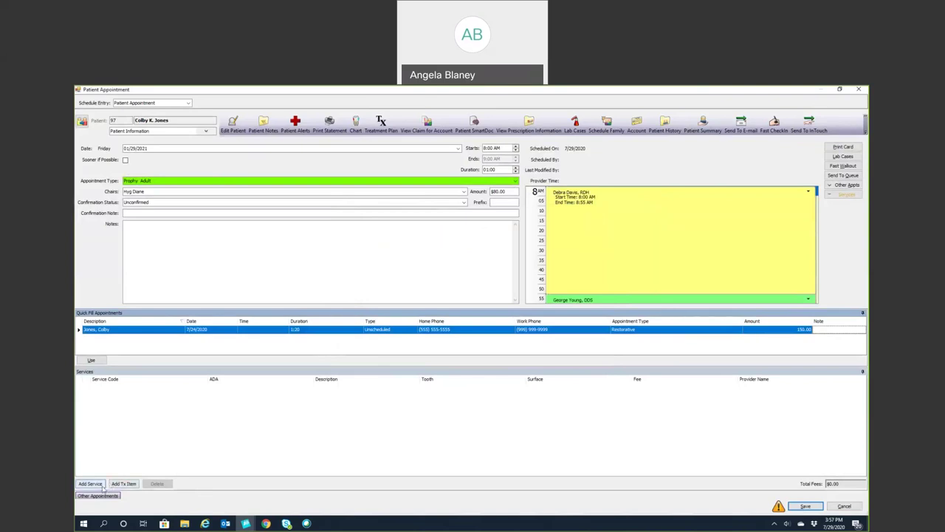
pyautogui.click(101, 485)
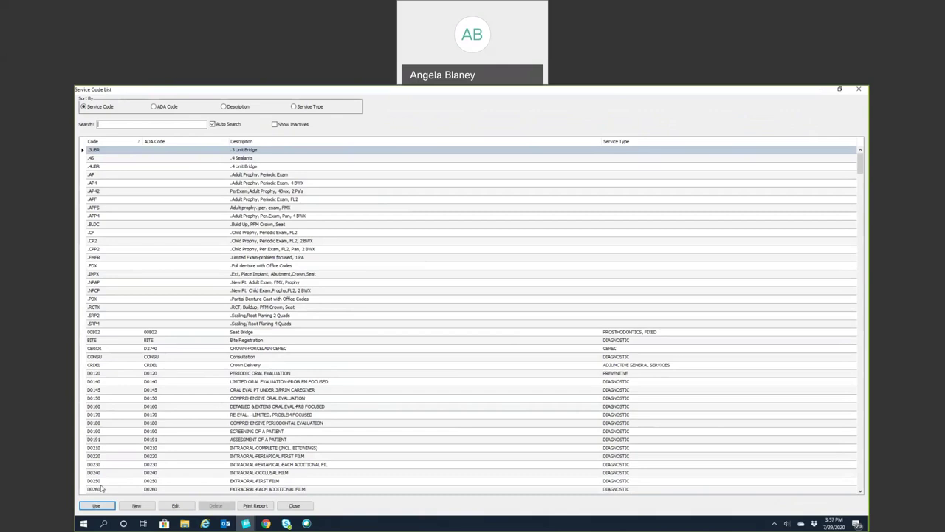
pyautogui.doubleClick(235, 199)
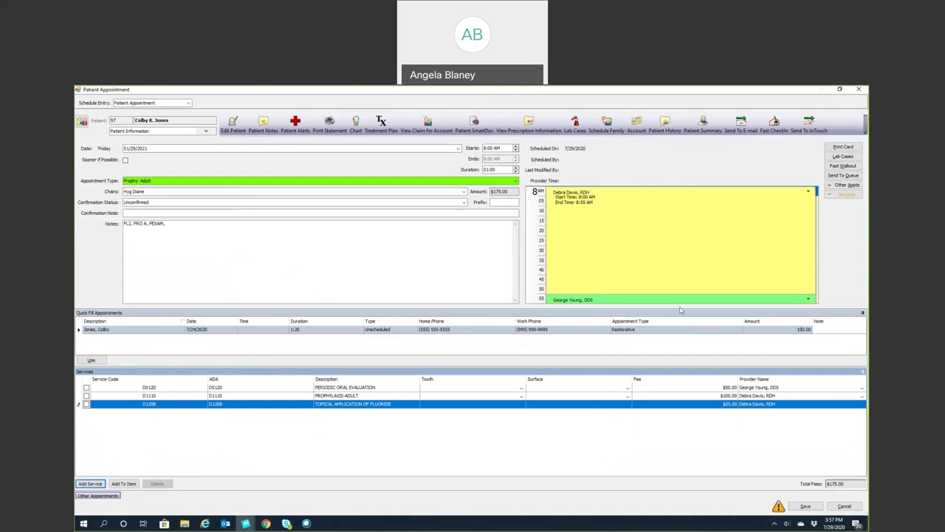
# Step: Review the provider choices for the appointment time and the D1110 service without changing them, and save the appointment
pyautogui.rightClick(792, 203)
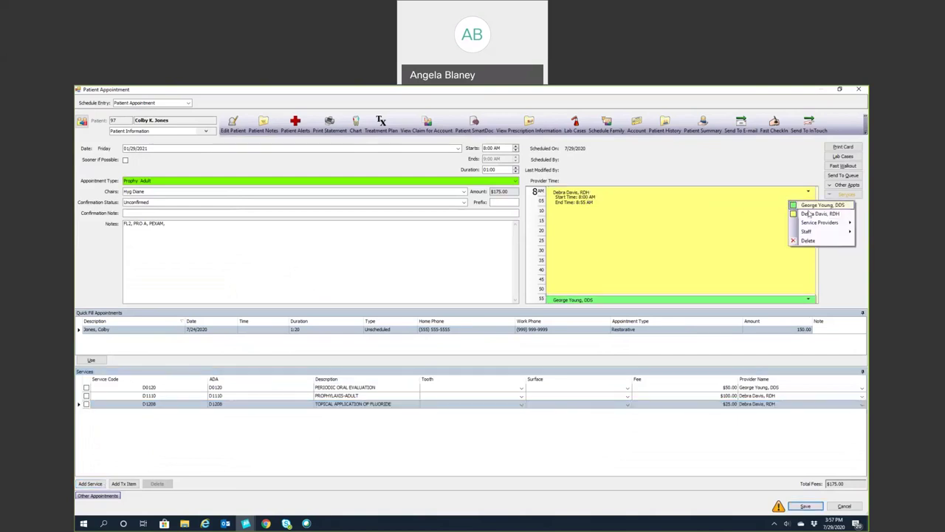
pyautogui.moveTo(814, 224)
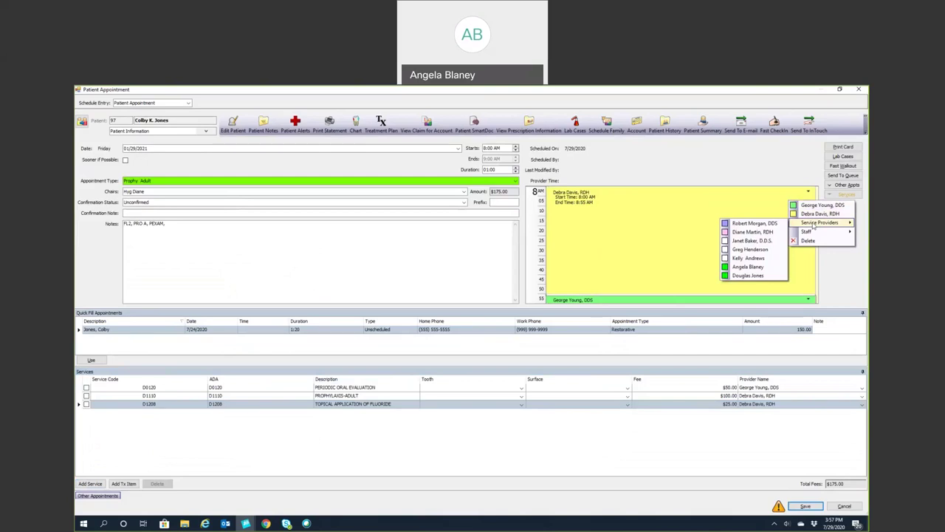
pyautogui.click(812, 418)
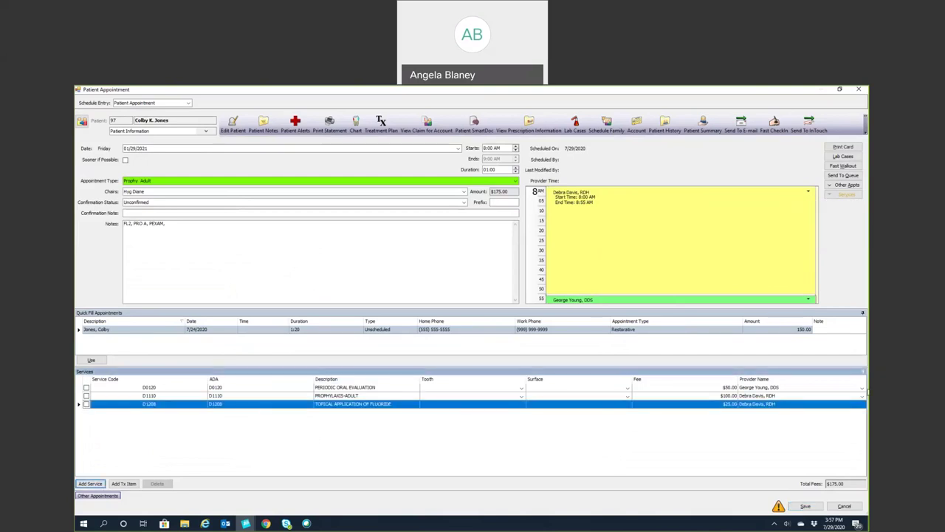
pyautogui.click(862, 396)
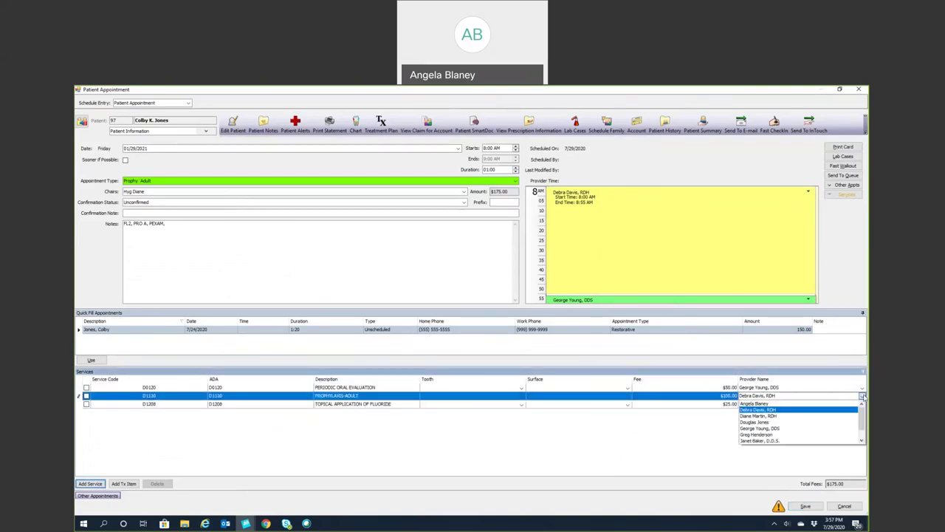
pyautogui.click(862, 396)
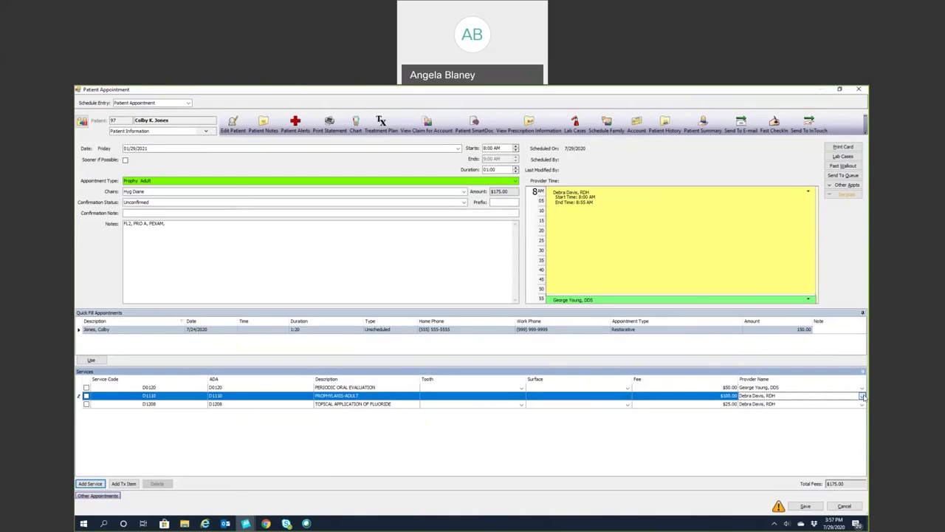
pyautogui.click(812, 507)
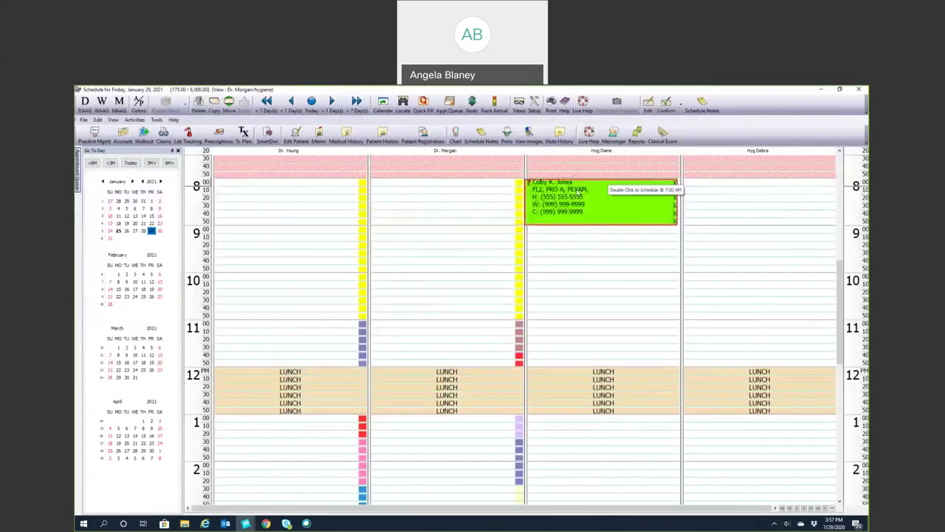
# Step: Return to today's schedule, view the exam codes offered by the CEXAM button in Dr. Young's 8:00 AM patient's chart, and close it
pyautogui.moveTo(566, 191)
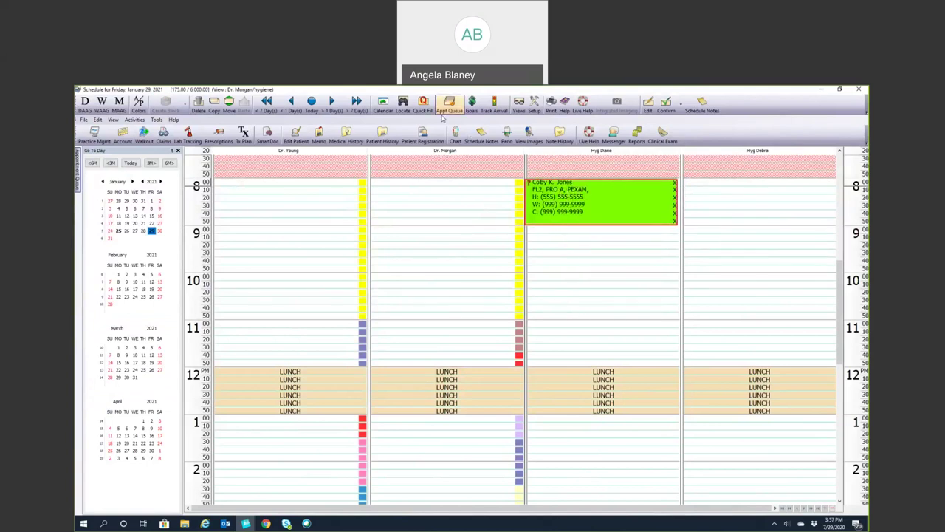
pyautogui.click(312, 103)
pyautogui.moveTo(409, 250)
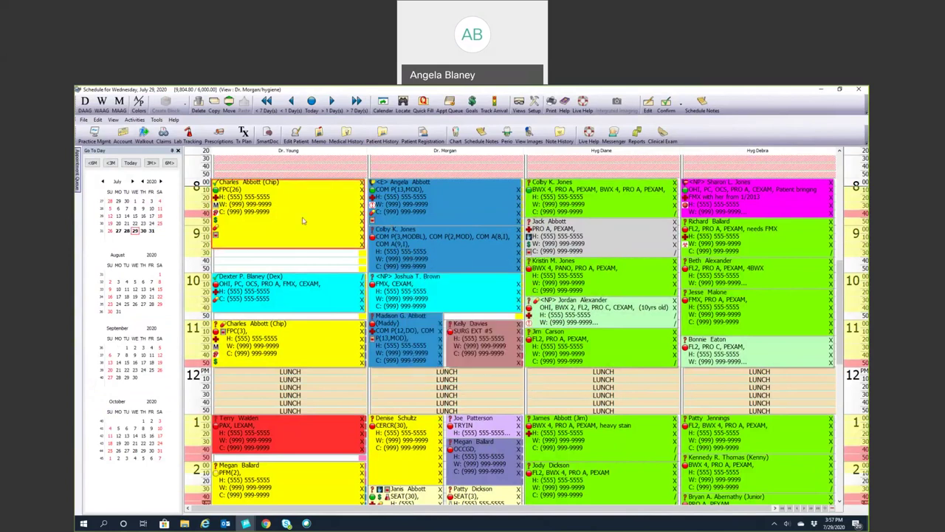
pyautogui.click(455, 136)
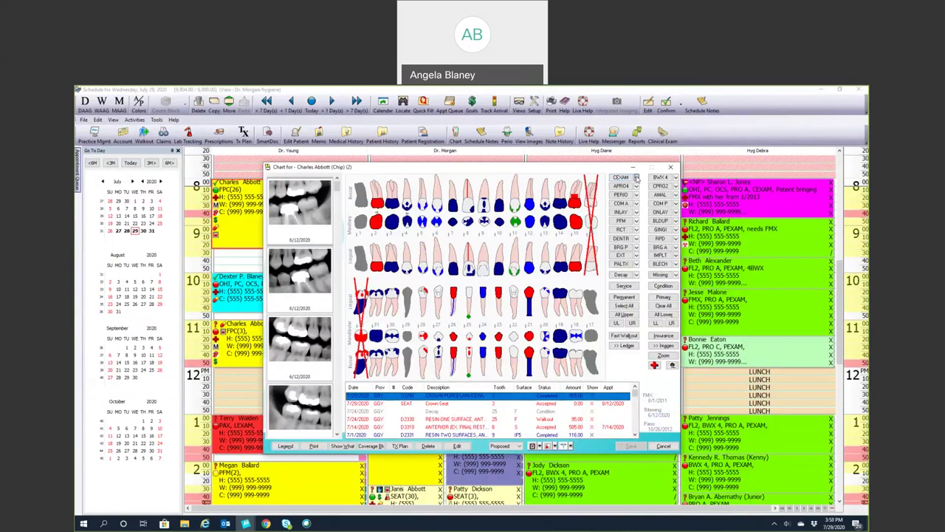
pyautogui.click(637, 178)
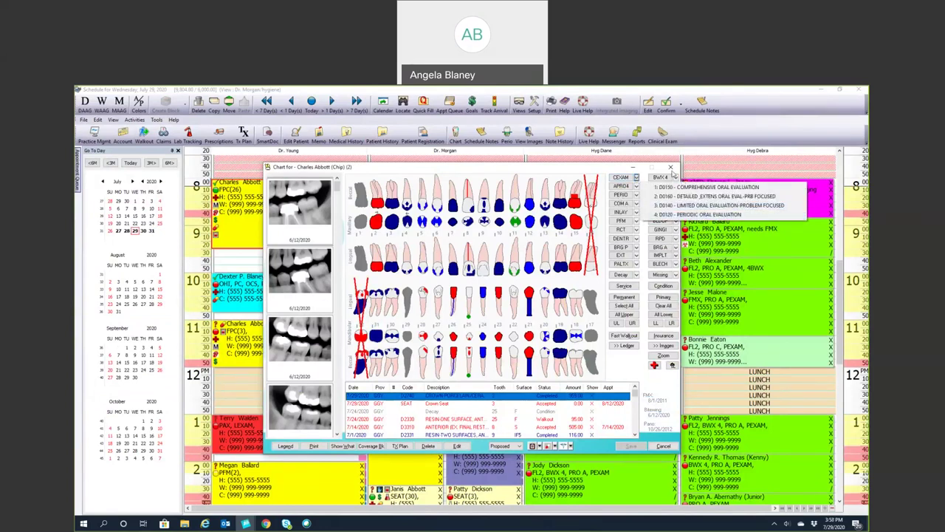
pyautogui.click(670, 167)
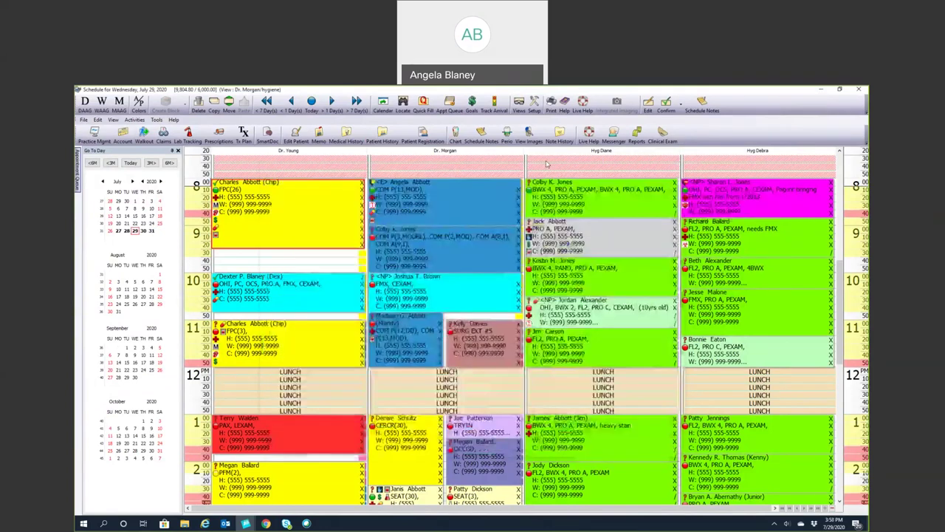
# Step: Switch to practice management and open the Quick Picks preferences
pyautogui.click(95, 136)
pyautogui.click(80, 98)
pyautogui.click(89, 107)
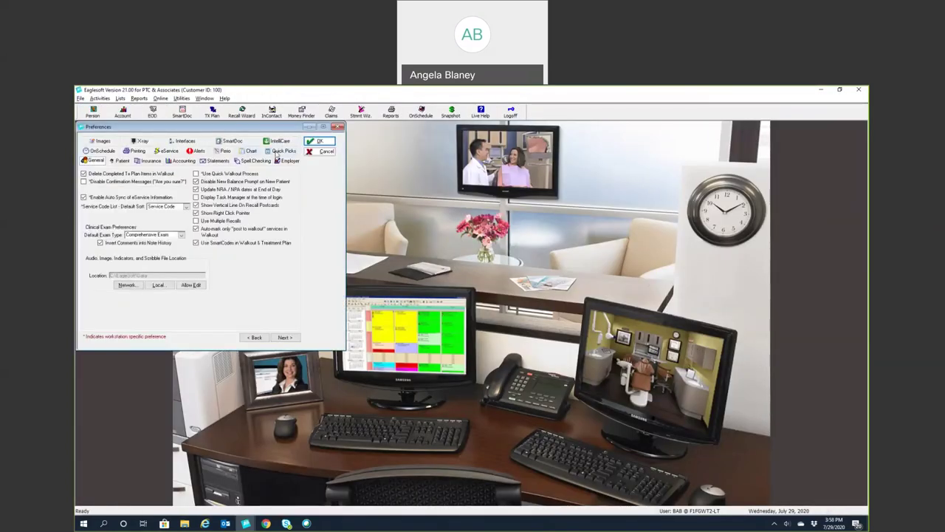
pyautogui.click(278, 152)
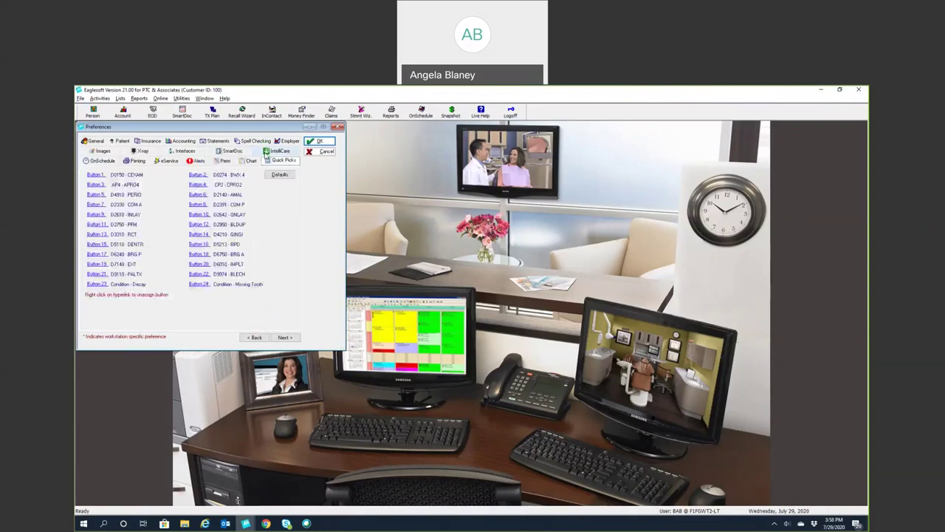
# Step: Assign service code D0120, Periodic Oral Evaluation, to Quick Picks Button 1 and save the preferences
pyautogui.click(93, 178)
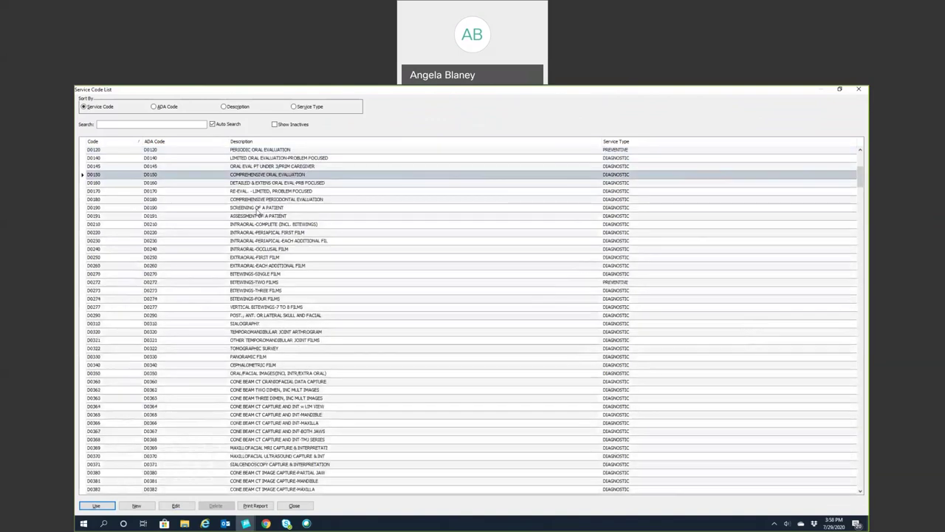
pyautogui.scroll(2, 257, 214)
pyautogui.click(249, 177)
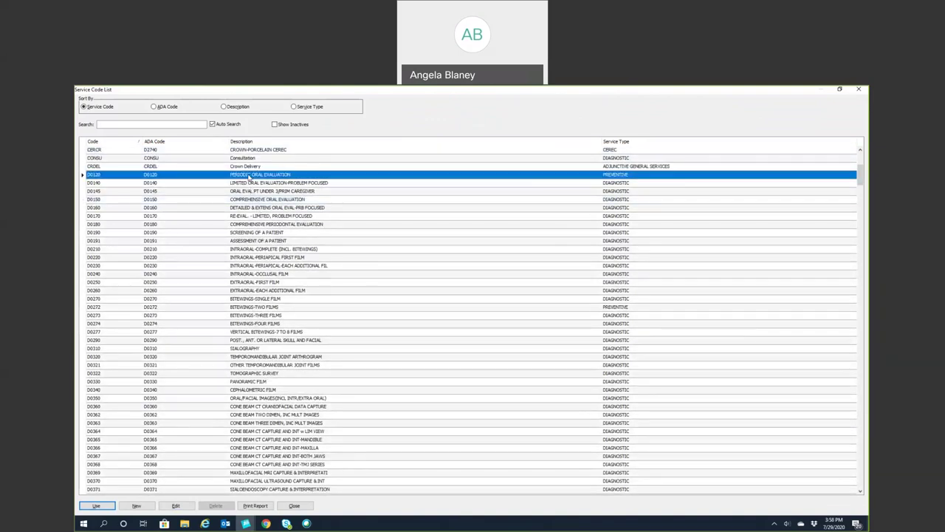
pyautogui.doubleClick(250, 177)
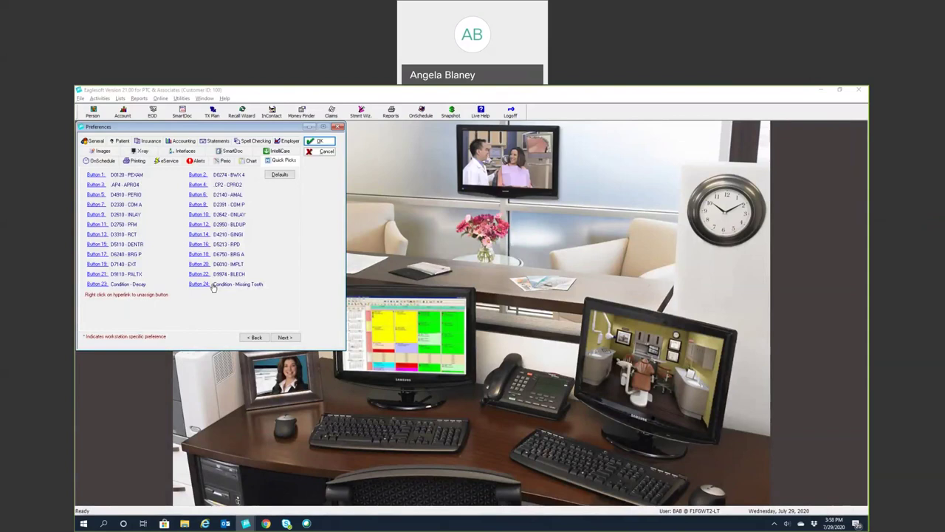
pyautogui.click(311, 140)
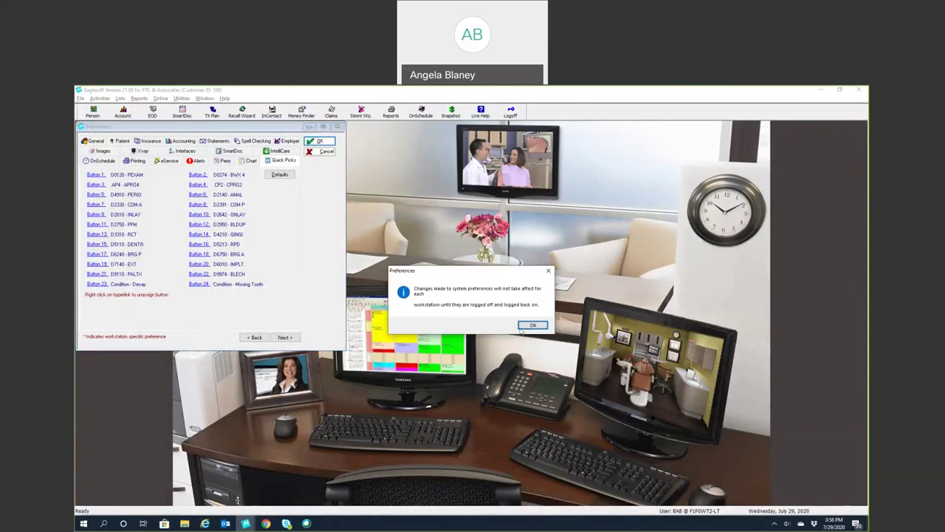
pyautogui.click(522, 332)
# Step: Return to OnSchedule, check the first quick pick button in Dr. Young's 8:00 AM patient's chart, and cancel the chart
pyautogui.click(465, 335)
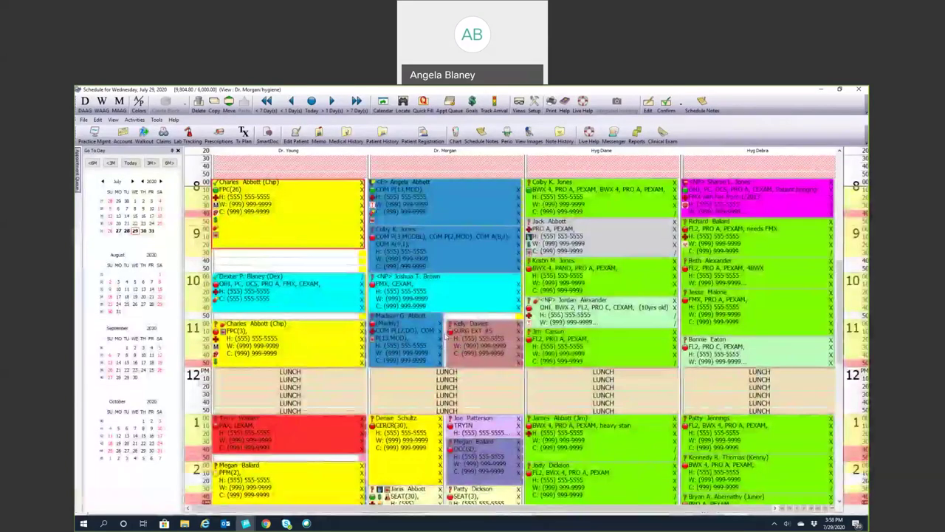
pyautogui.click(455, 135)
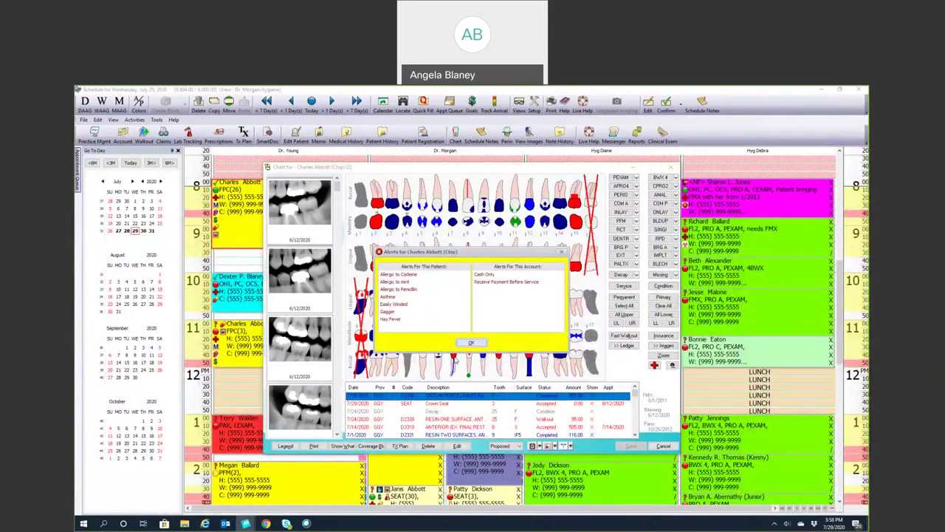
pyautogui.click(470, 342)
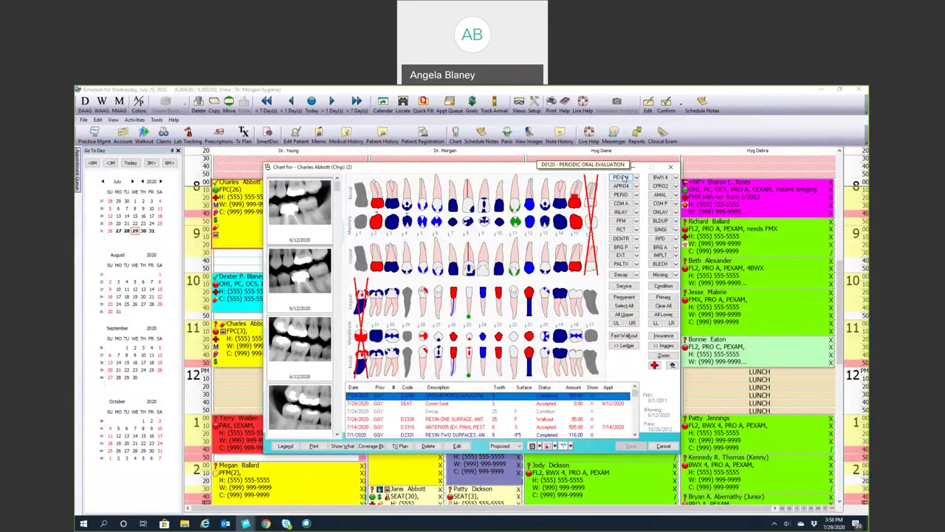
pyautogui.click(663, 446)
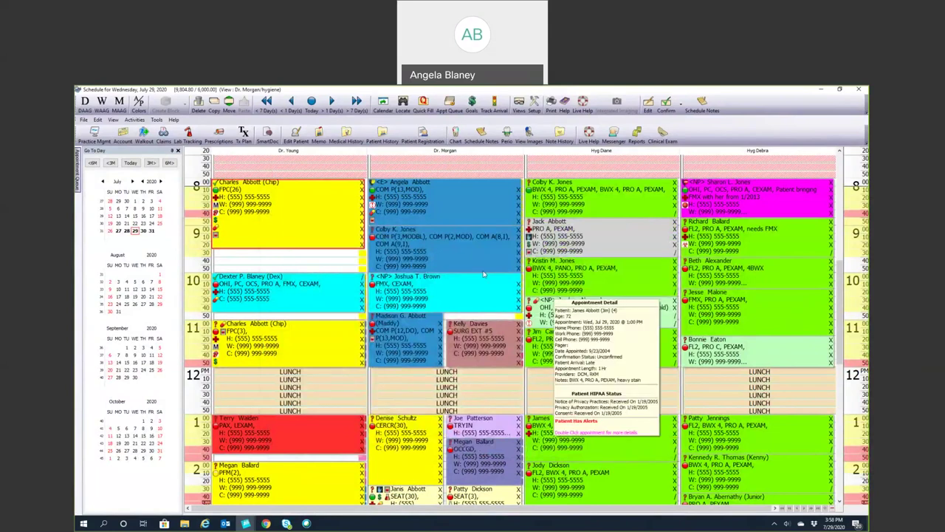
pyautogui.moveTo(460, 238)
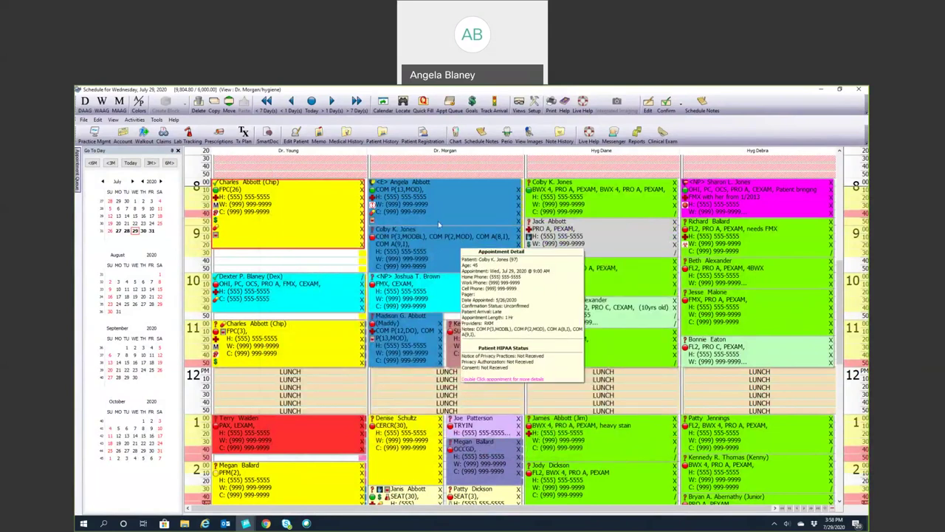
pyautogui.moveTo(438, 221)
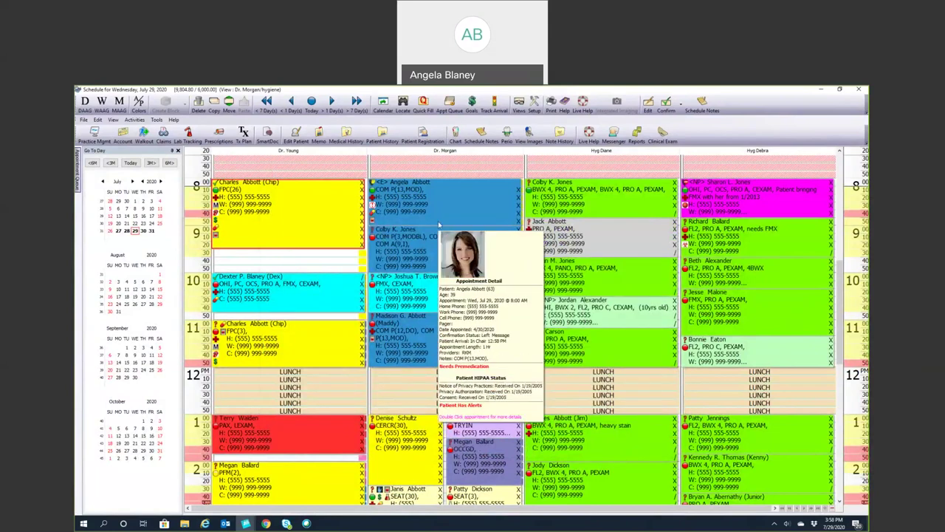